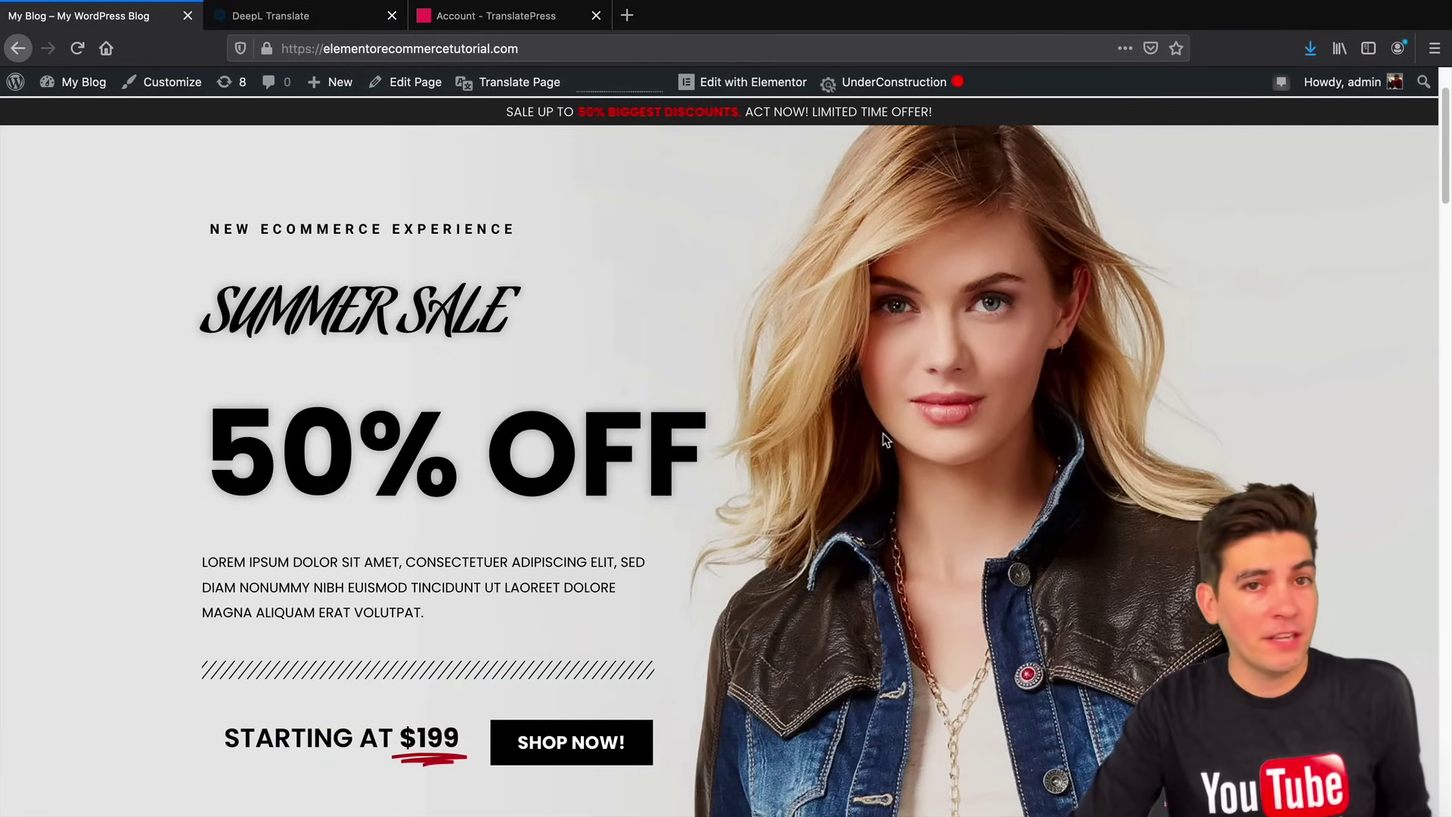
Preview the home page in Español de Argentina and return to its English version.
mouse_move(1208, 800)
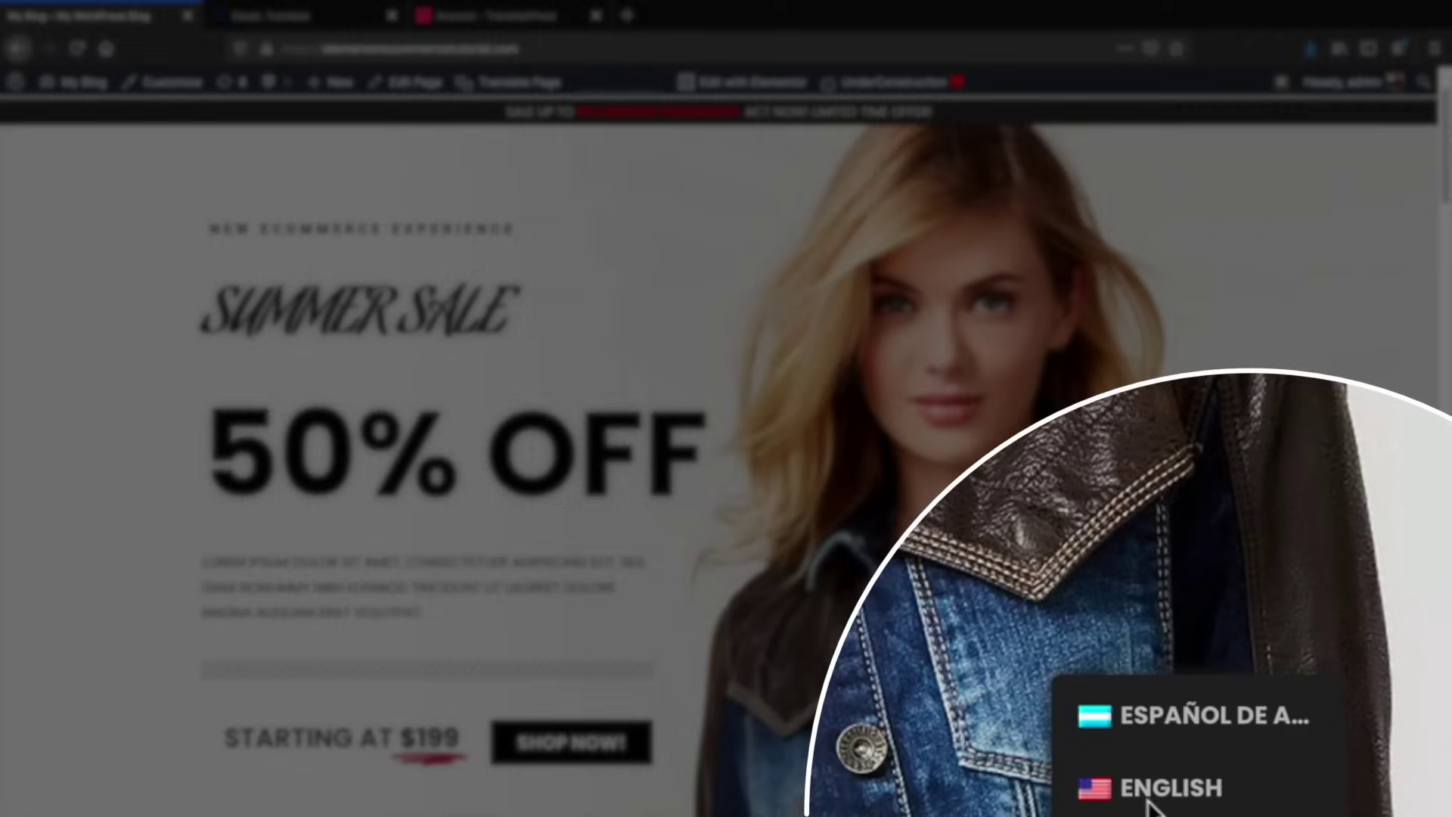
left_click(1174, 713)
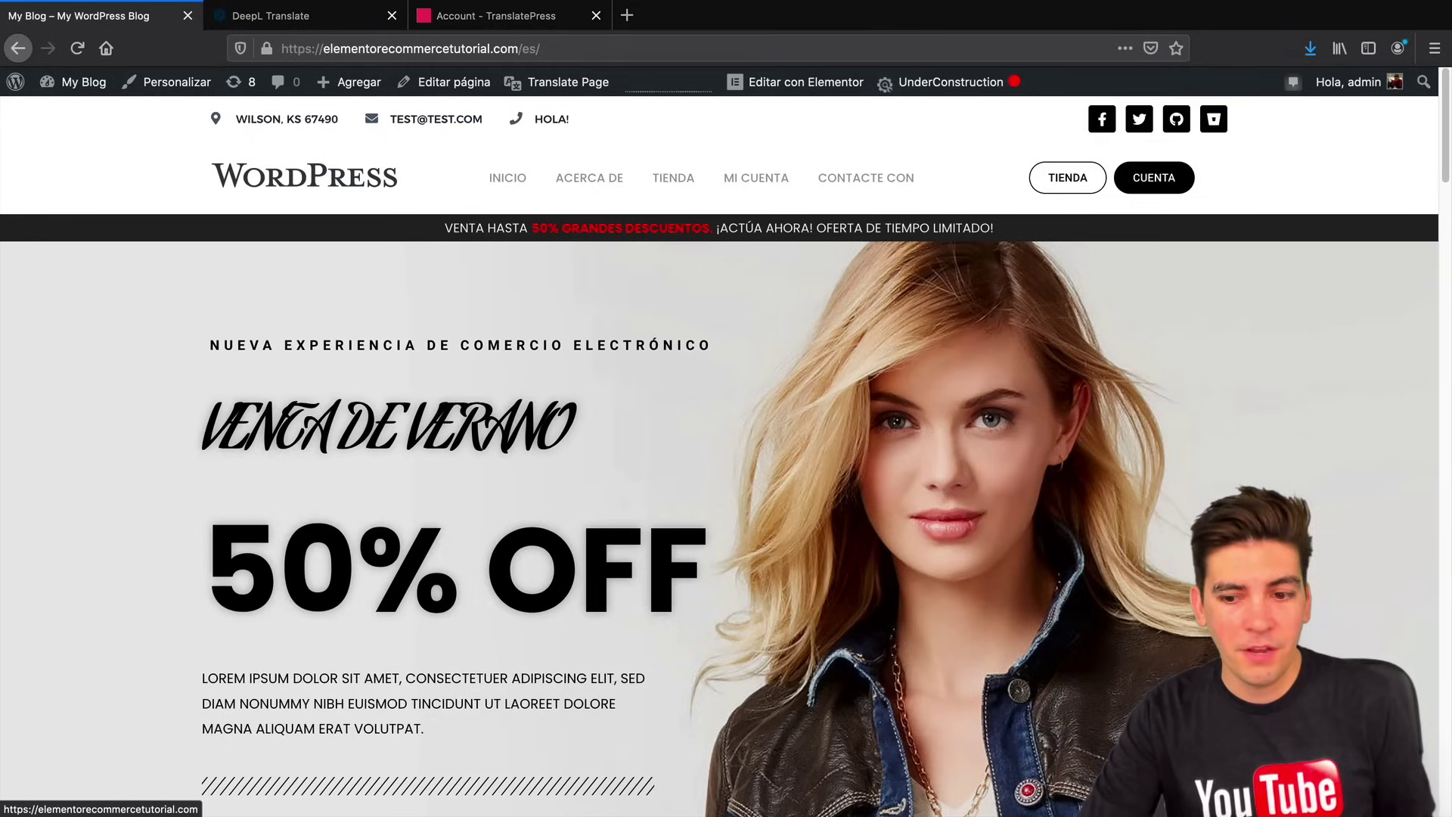
key("super+r")
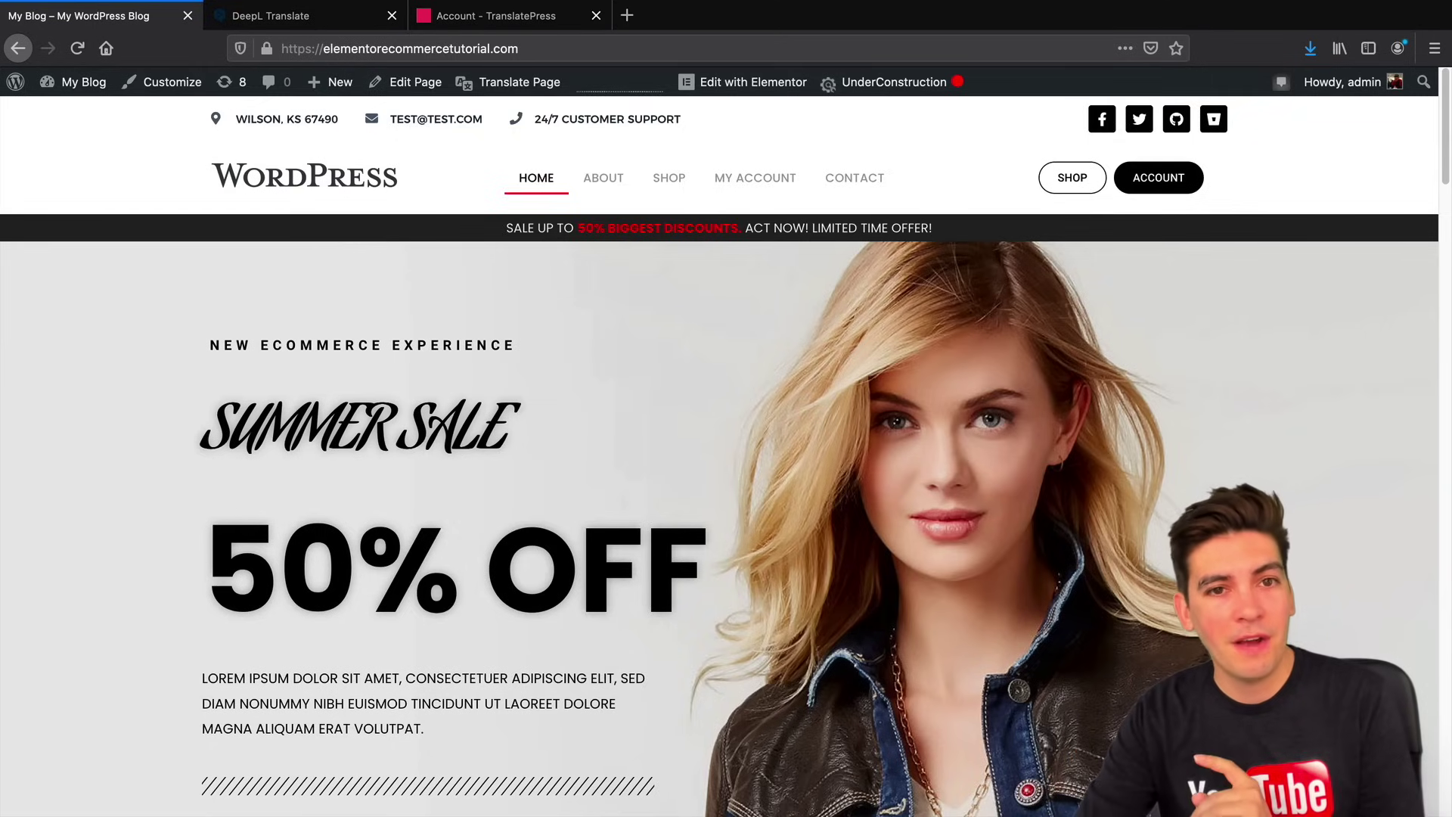
Open the English home page in the TranslatePress translation editor.
left_click(519, 88)
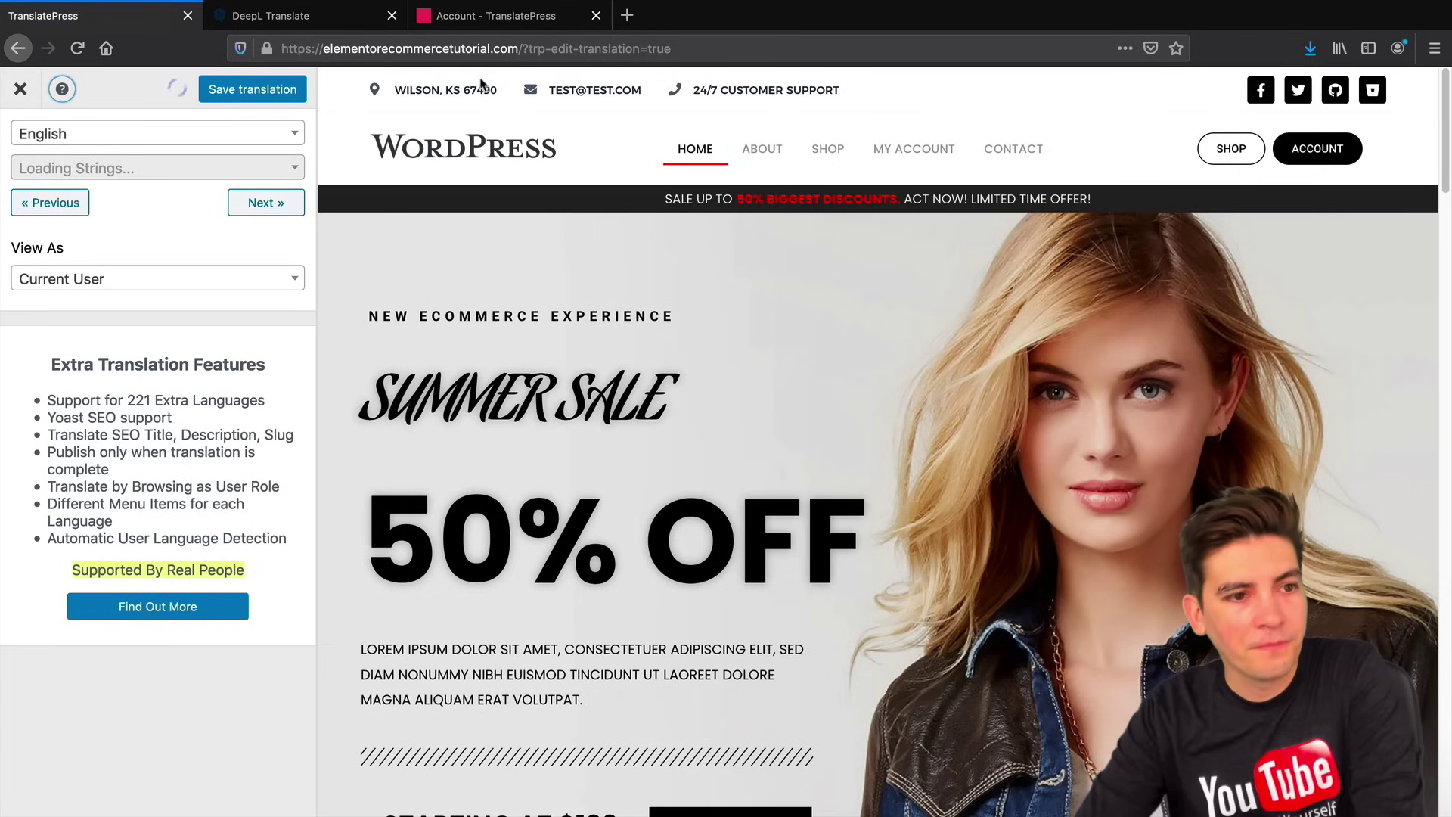
scroll(583, 401, "down", 5)
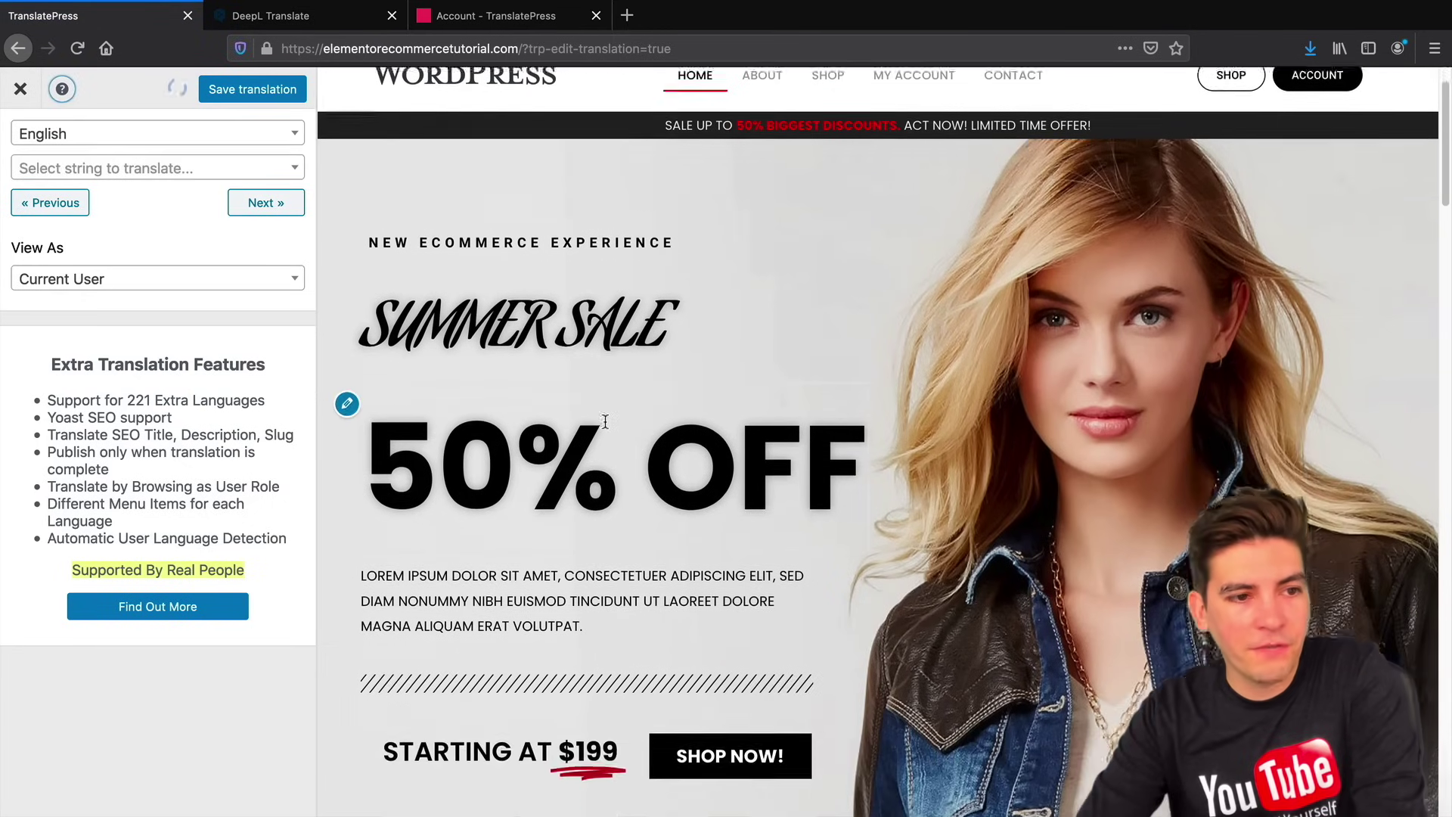
scroll(580, 403, "up", 4)
scroll(580, 403, "up", 1)
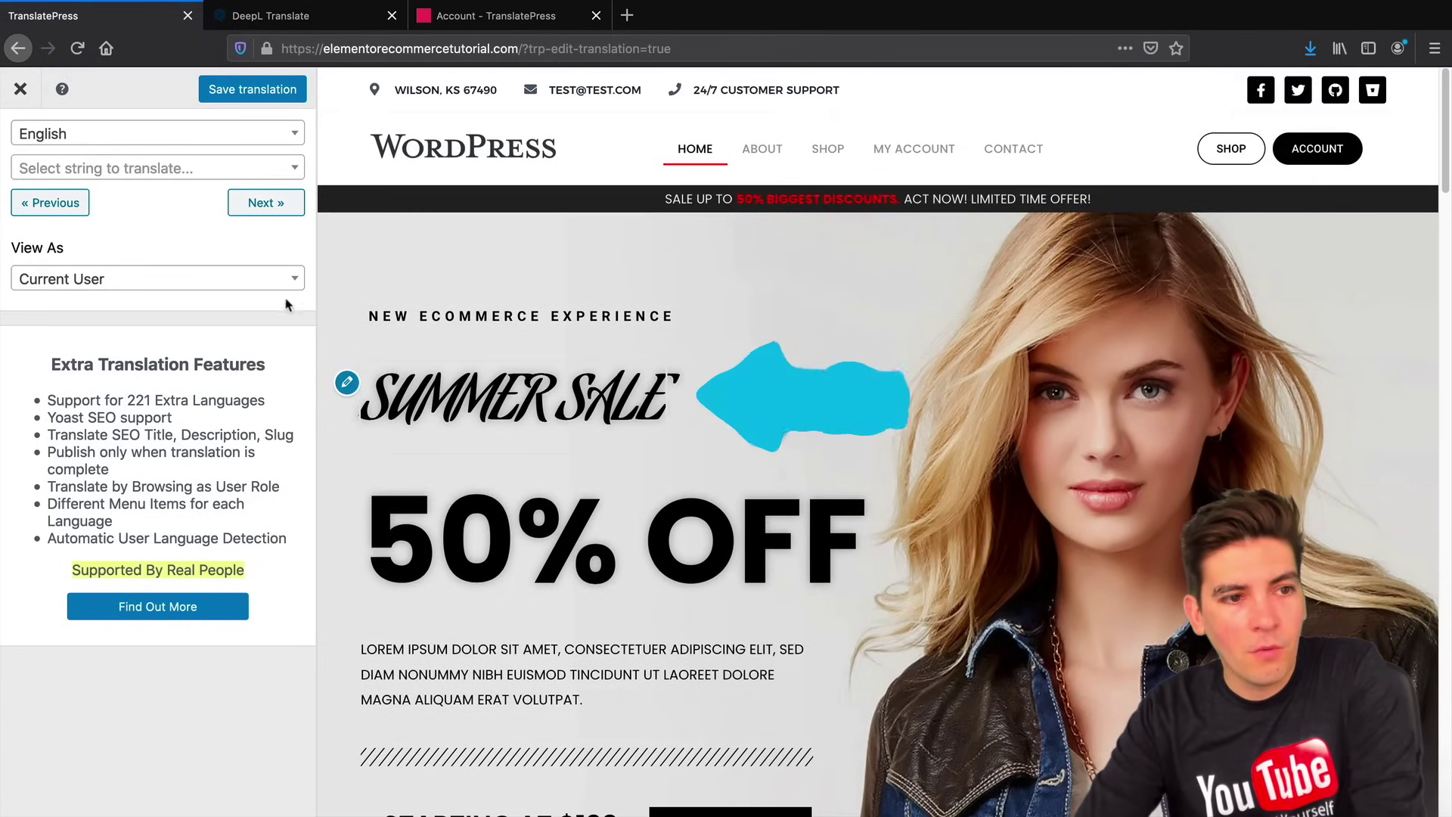
Set the Español de Argentina translation of the "Summer SALE" heading to "tiempo de fiesta" and save the translation.
left_click(350, 384)
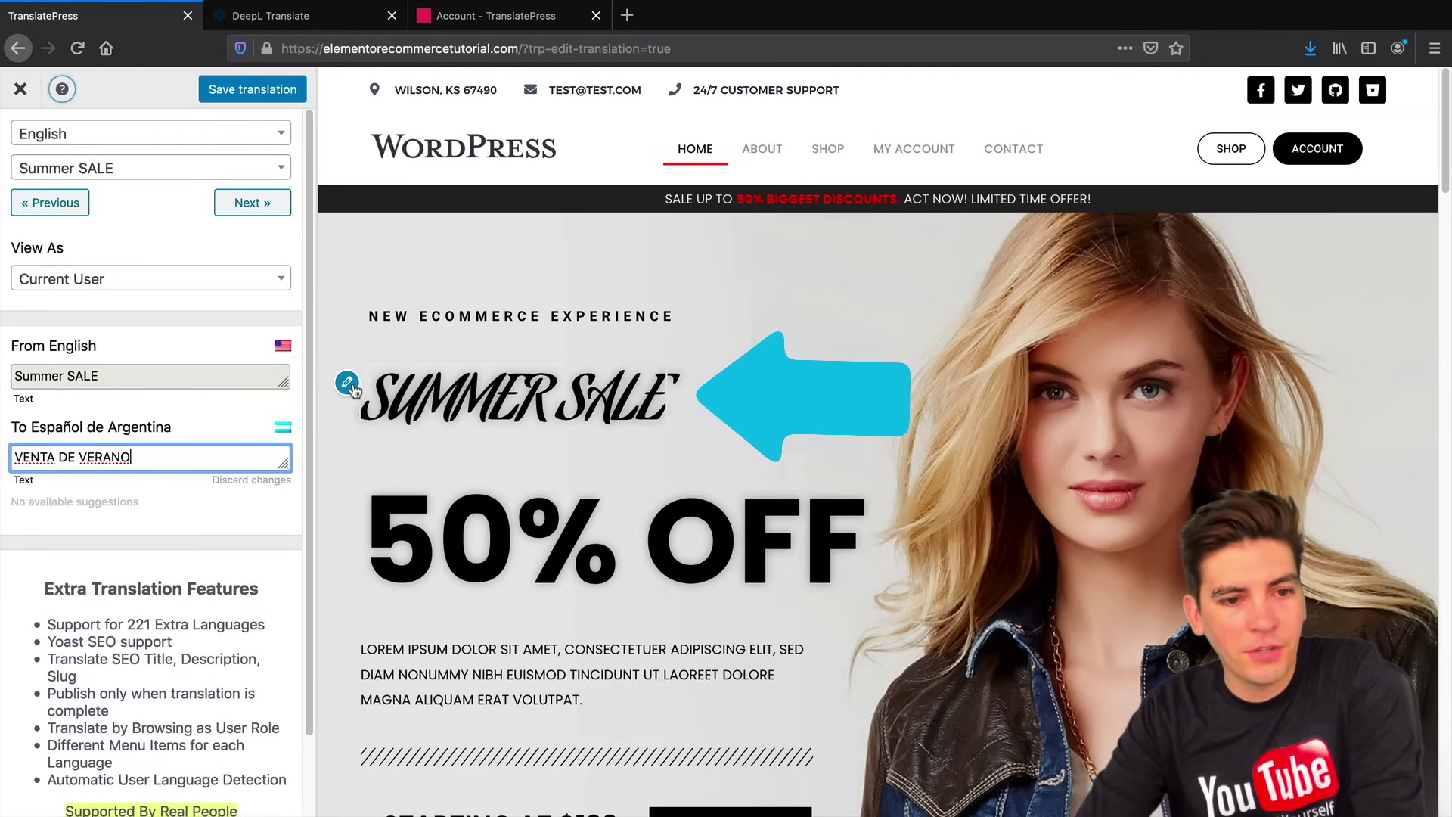
triple_click(221, 459)
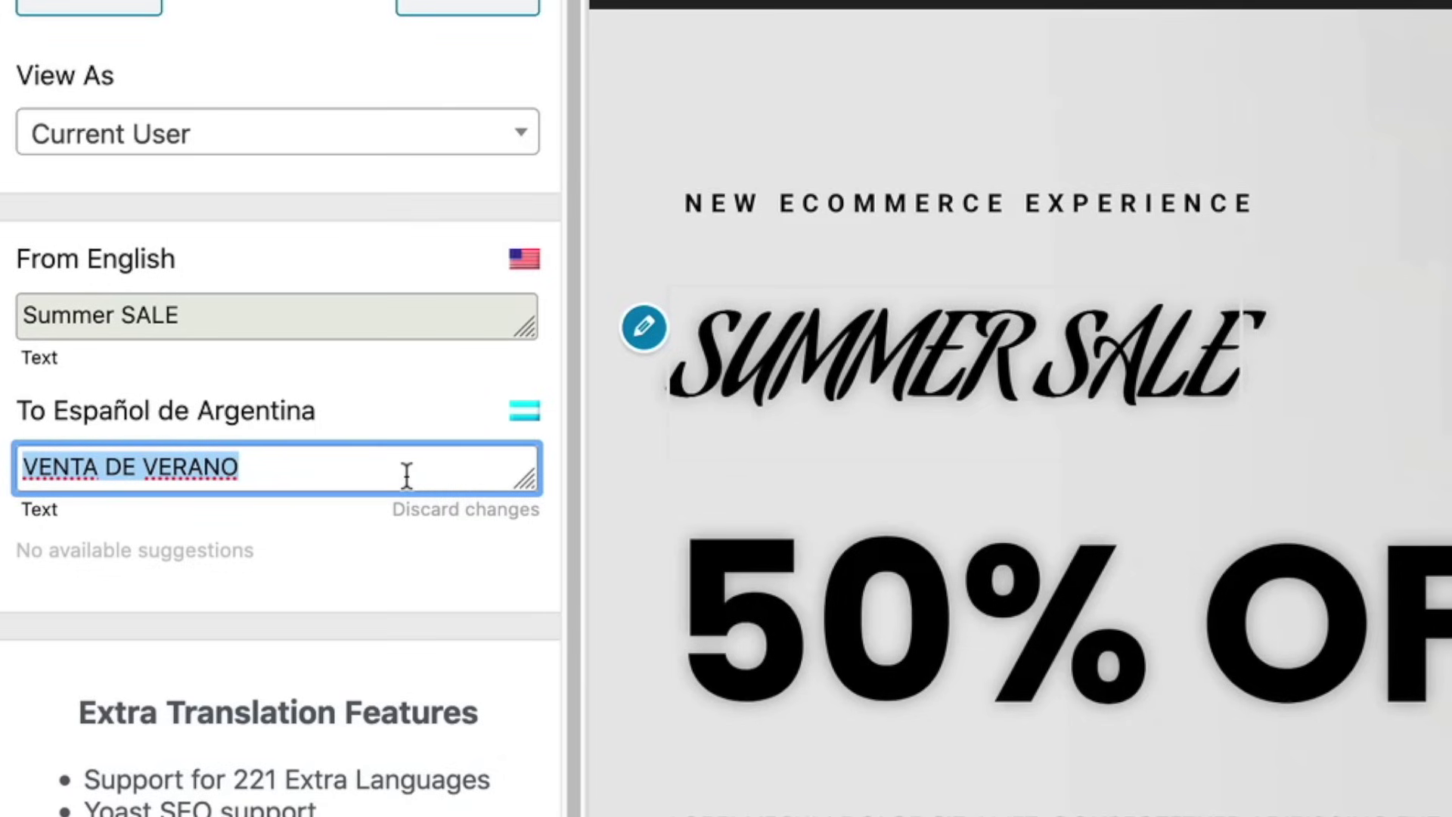
type("tei")
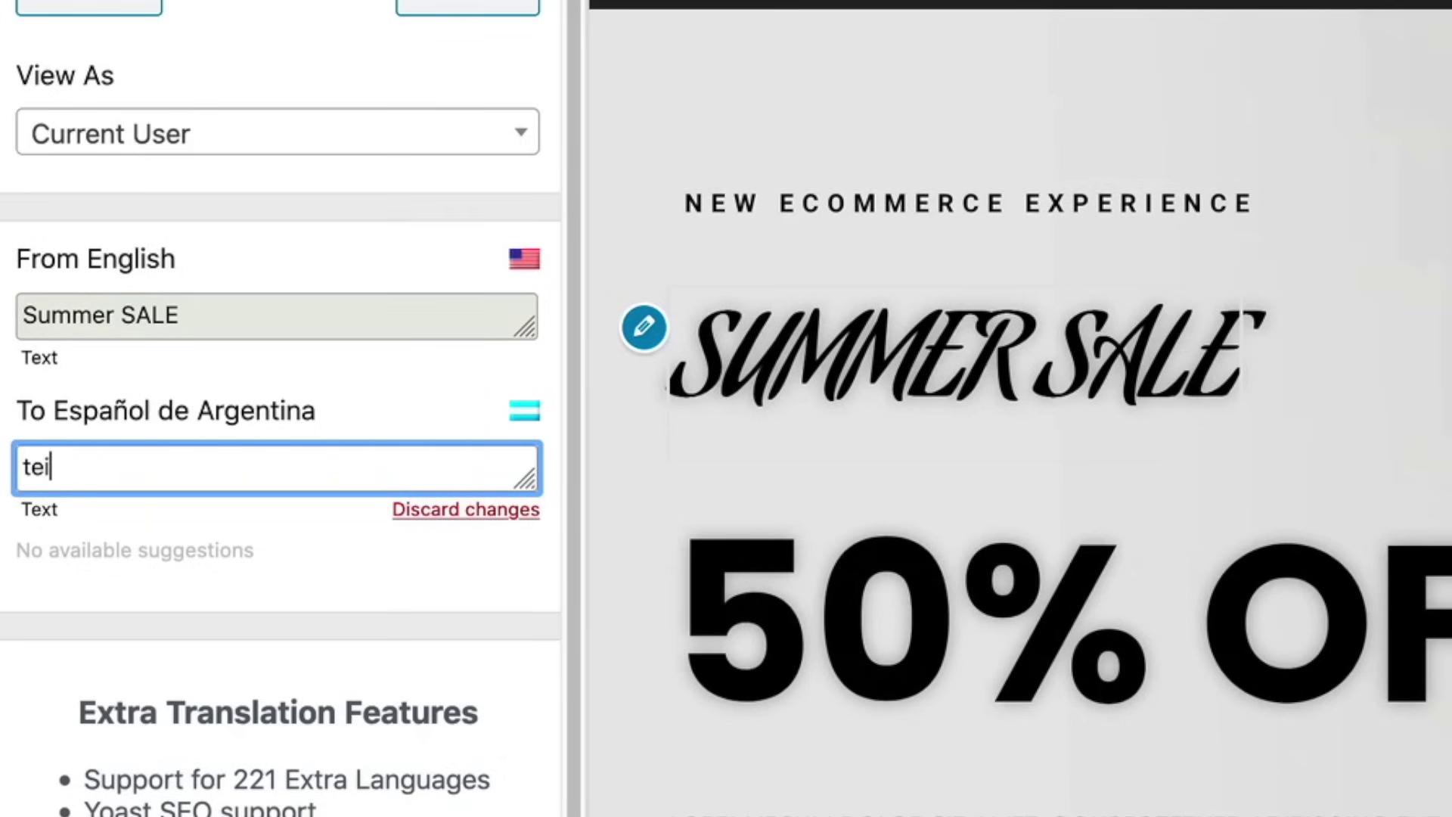
type("mep")
key("BackSpace")
key("BackSpace")
key("BackSpace")
key("BackSpace")
type("iempo de")
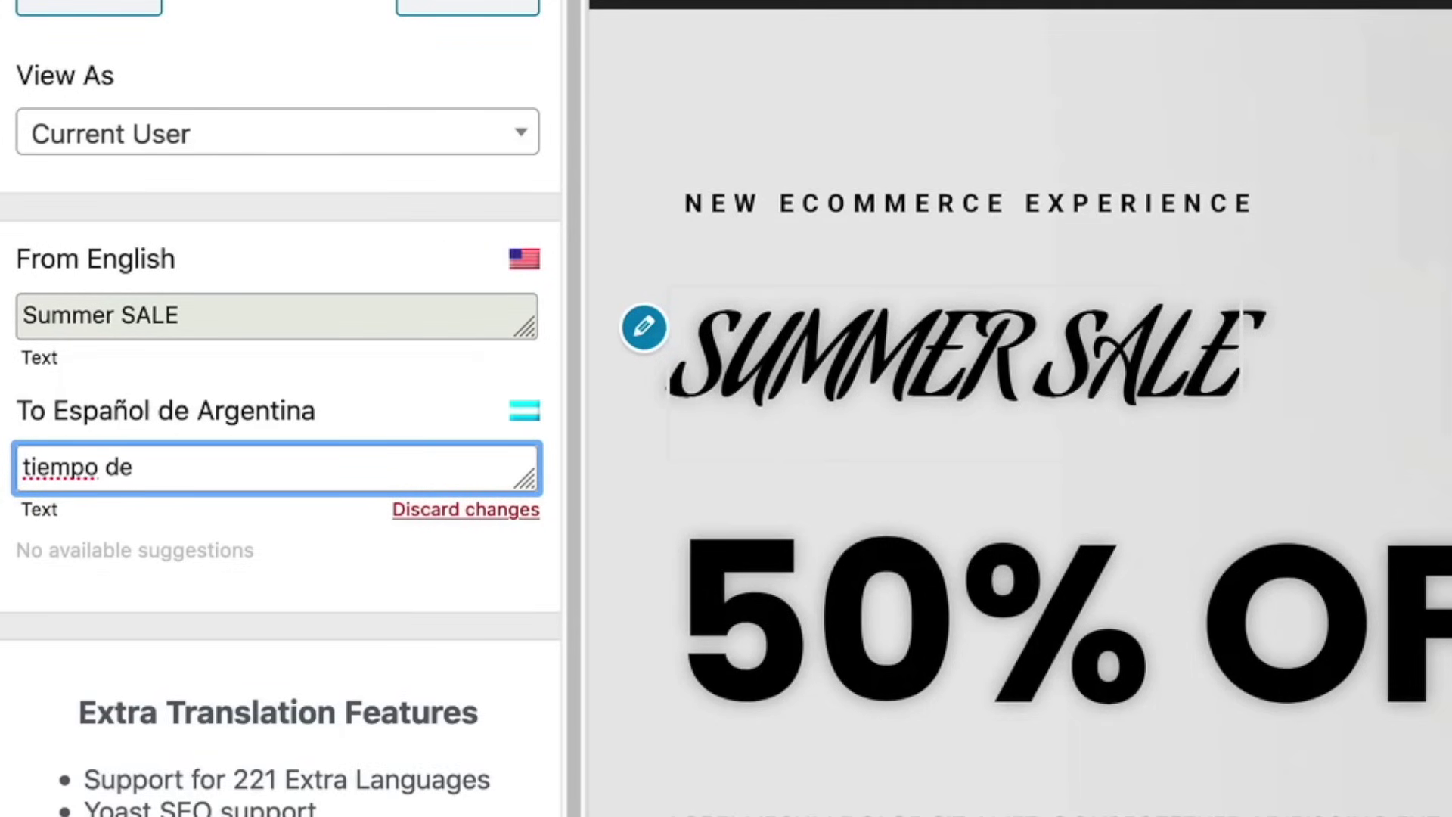
type(" fiesta")
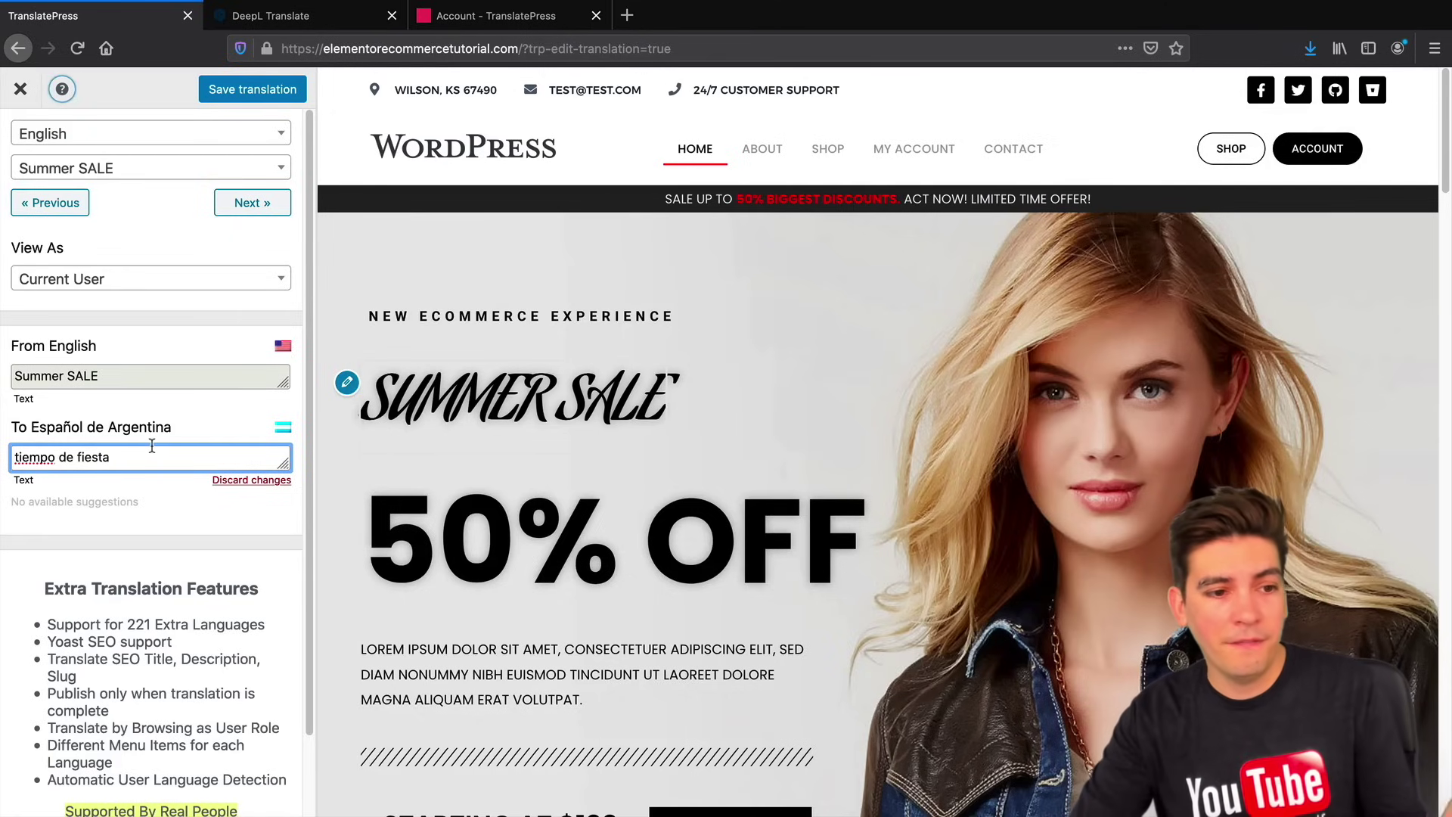
left_click_drag(143, 458, 15, 462)
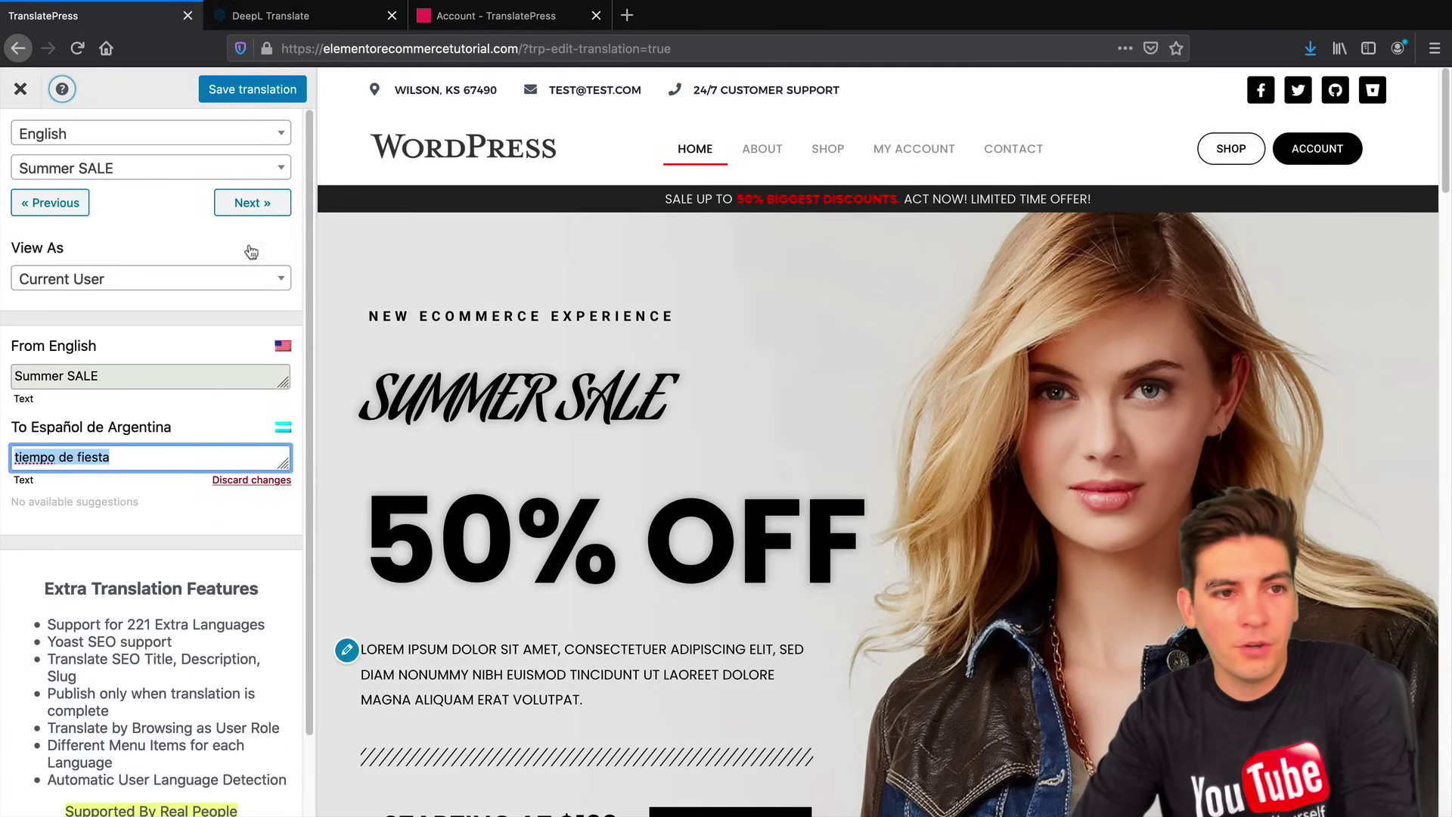
left_click(224, 96)
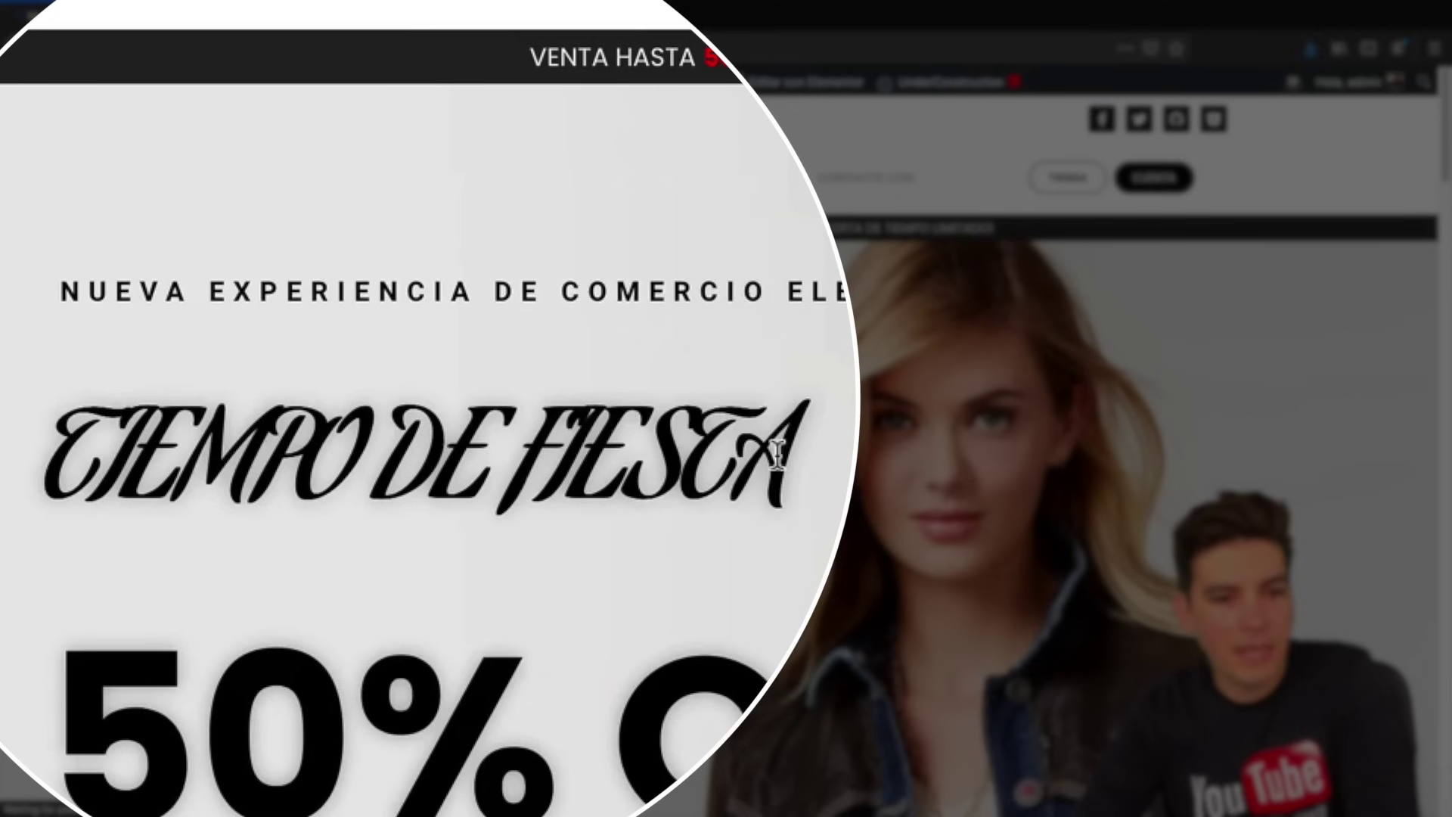
Check the translated sale heading on the Spanish home page and return to the English version.
left_click_drag(779, 453, 29, 416)
left_click(260, 453)
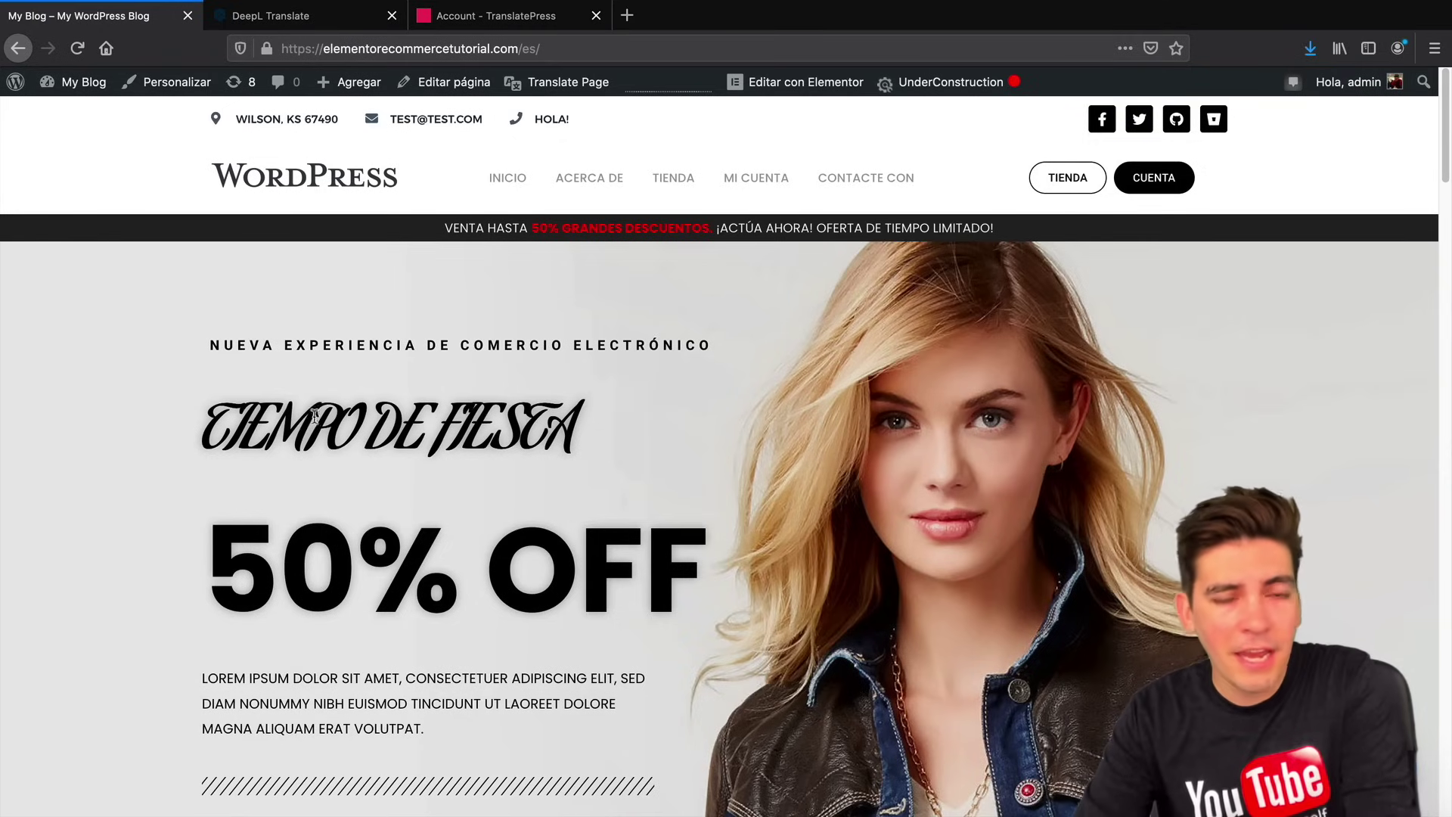
left_click(564, 106)
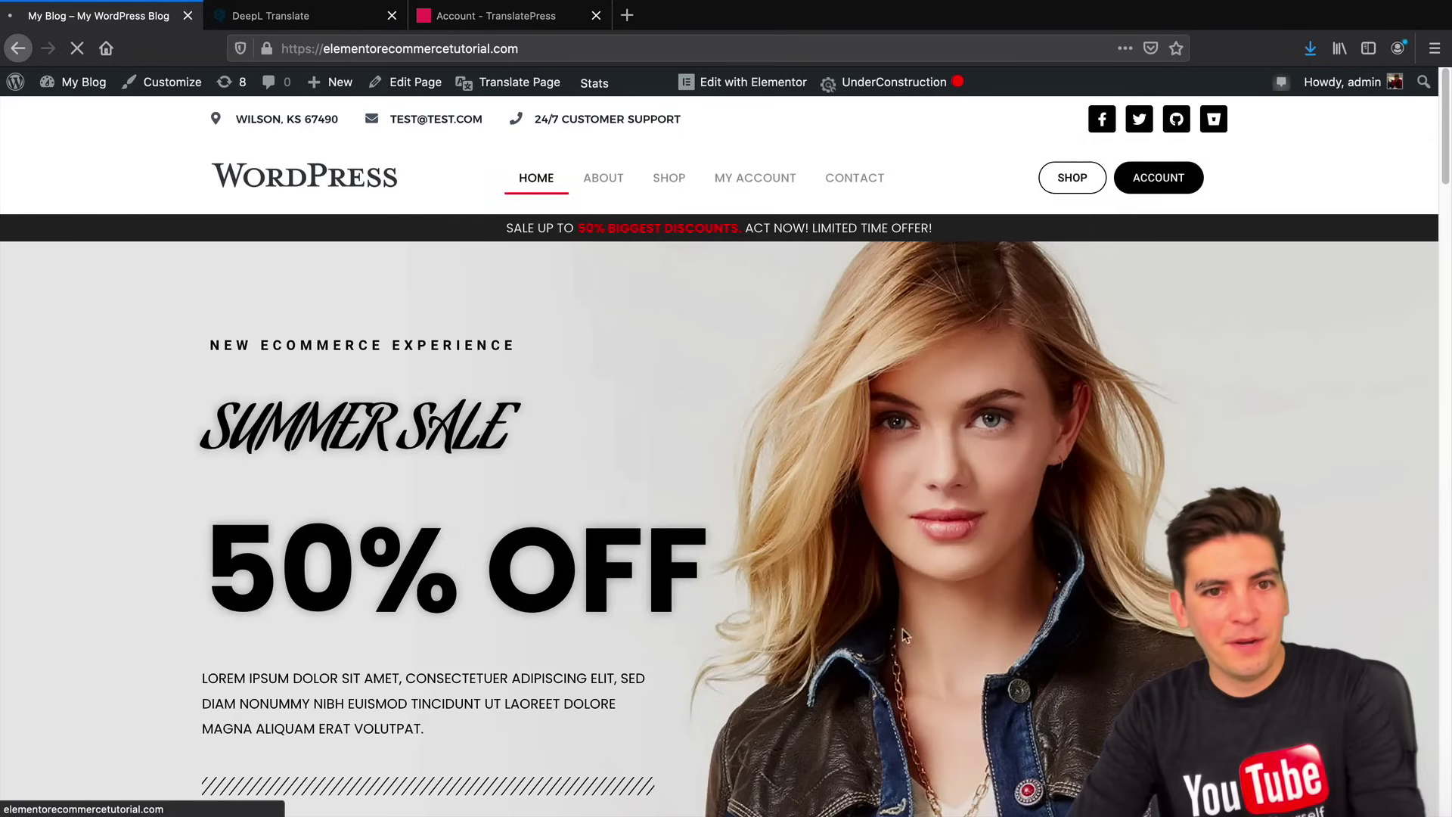
From the site's dashboard, search the installable plugins for "translatepress".
mouse_move(97, 92)
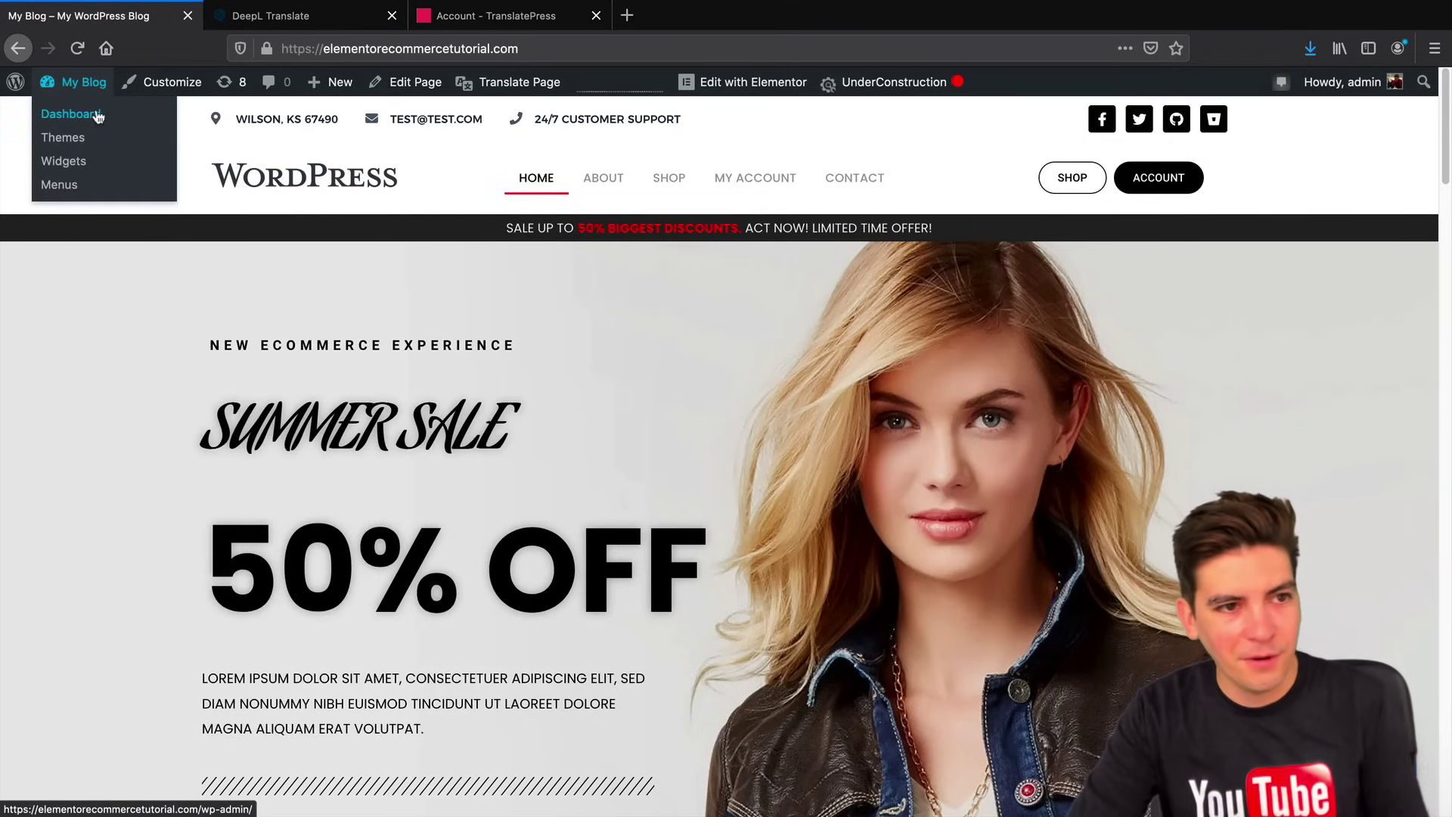
left_click(95, 121)
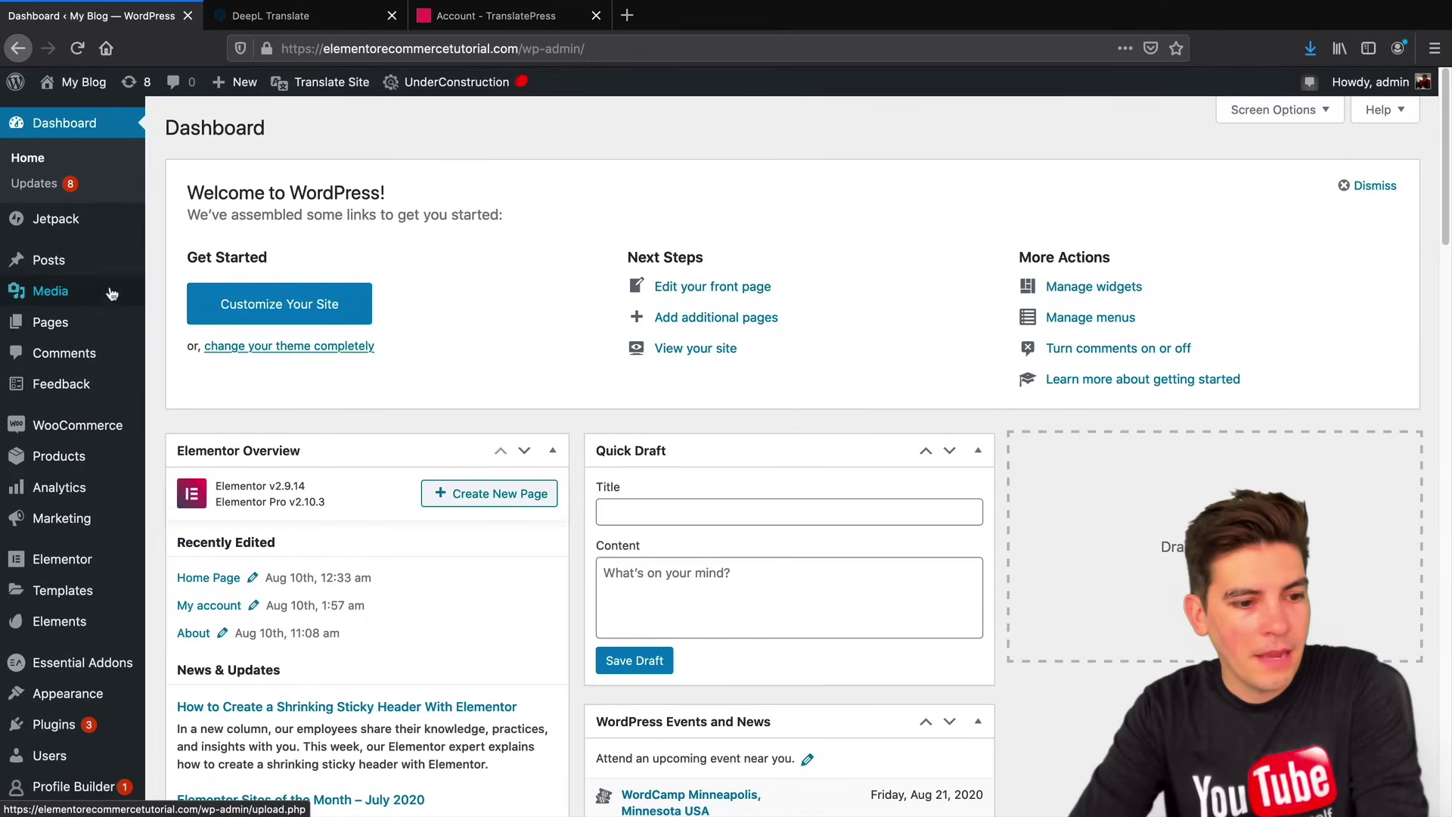
mouse_move(92, 726)
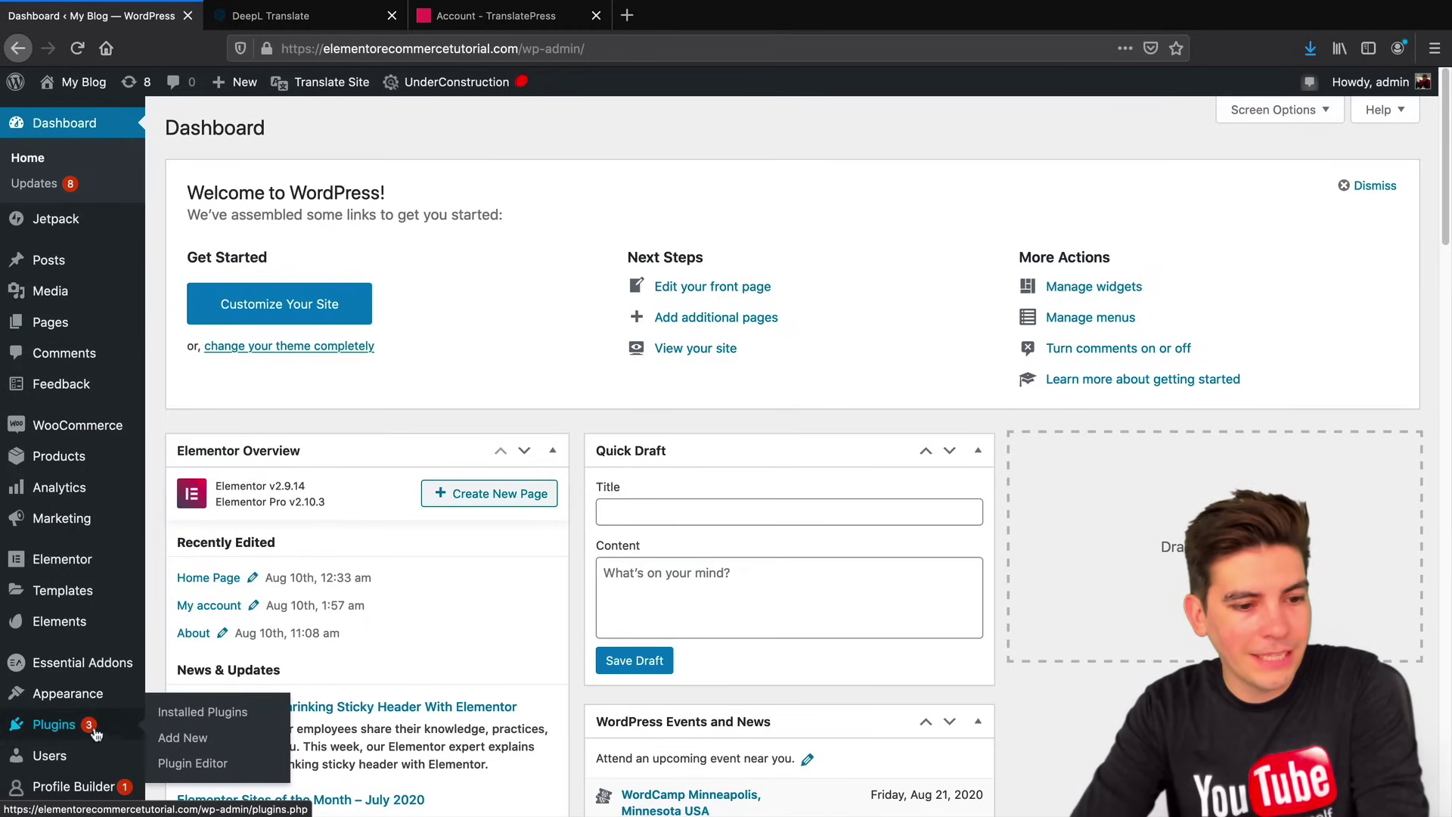
left_click(193, 740)
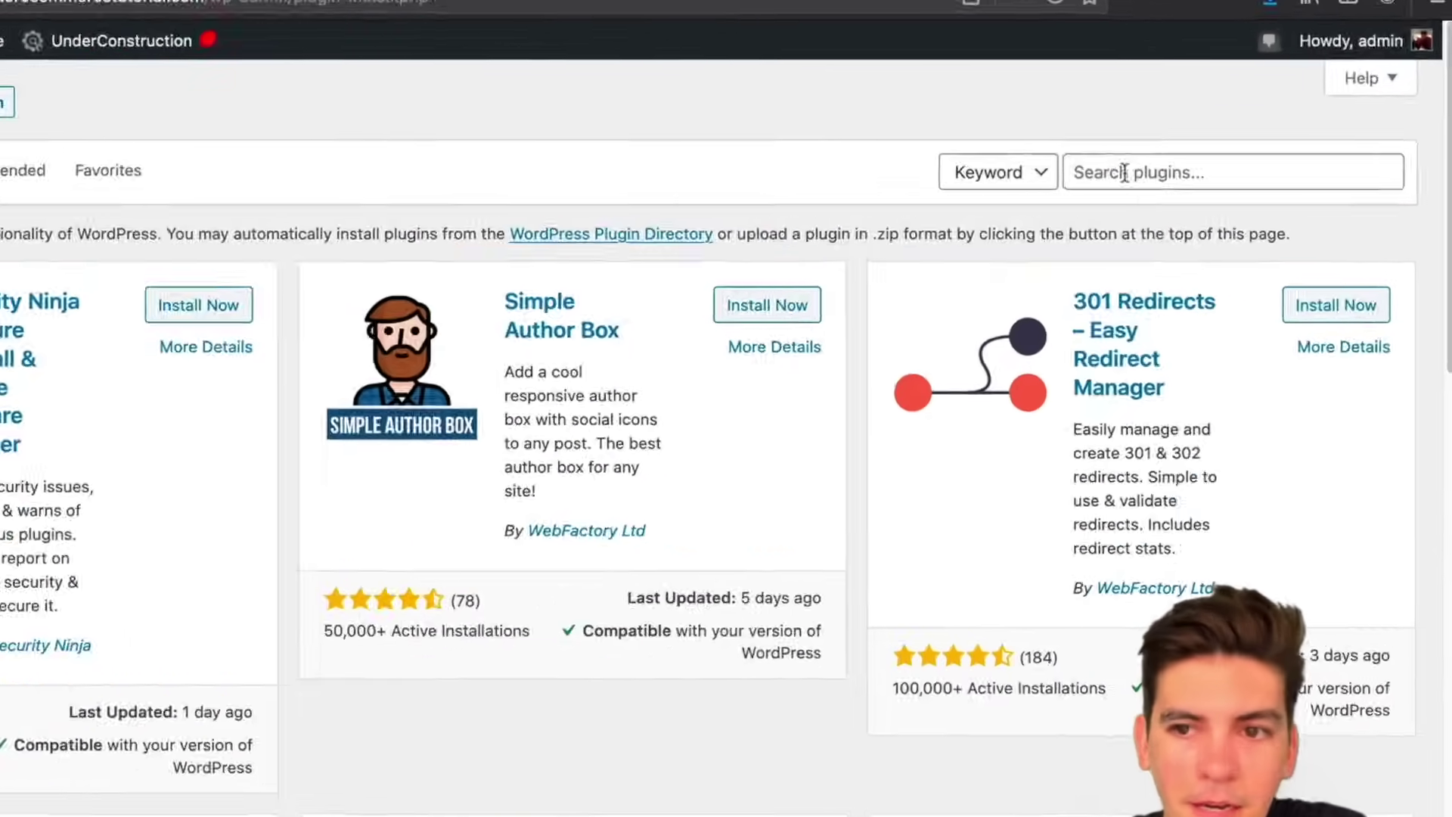
left_click(1125, 172)
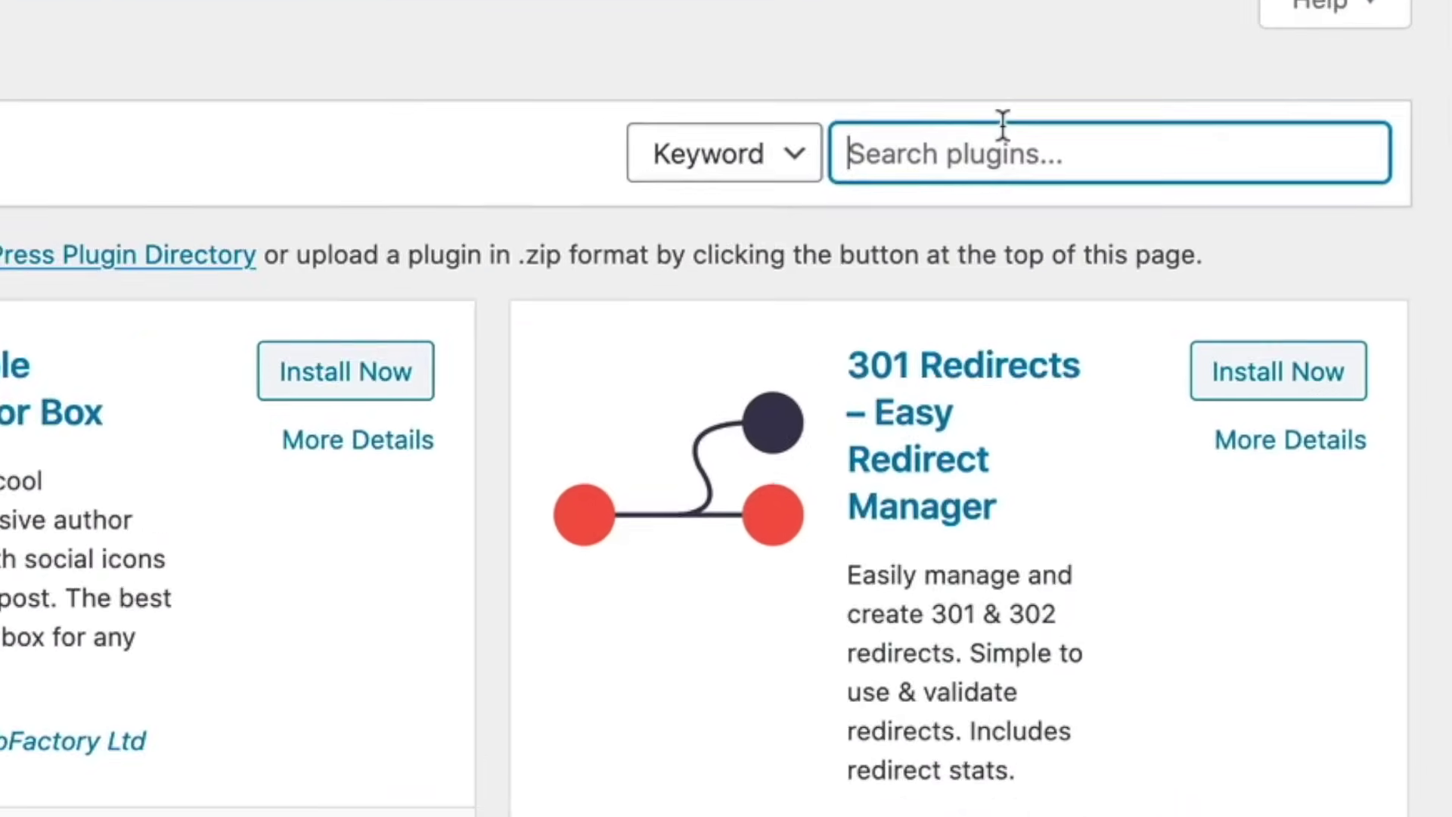
type("t")
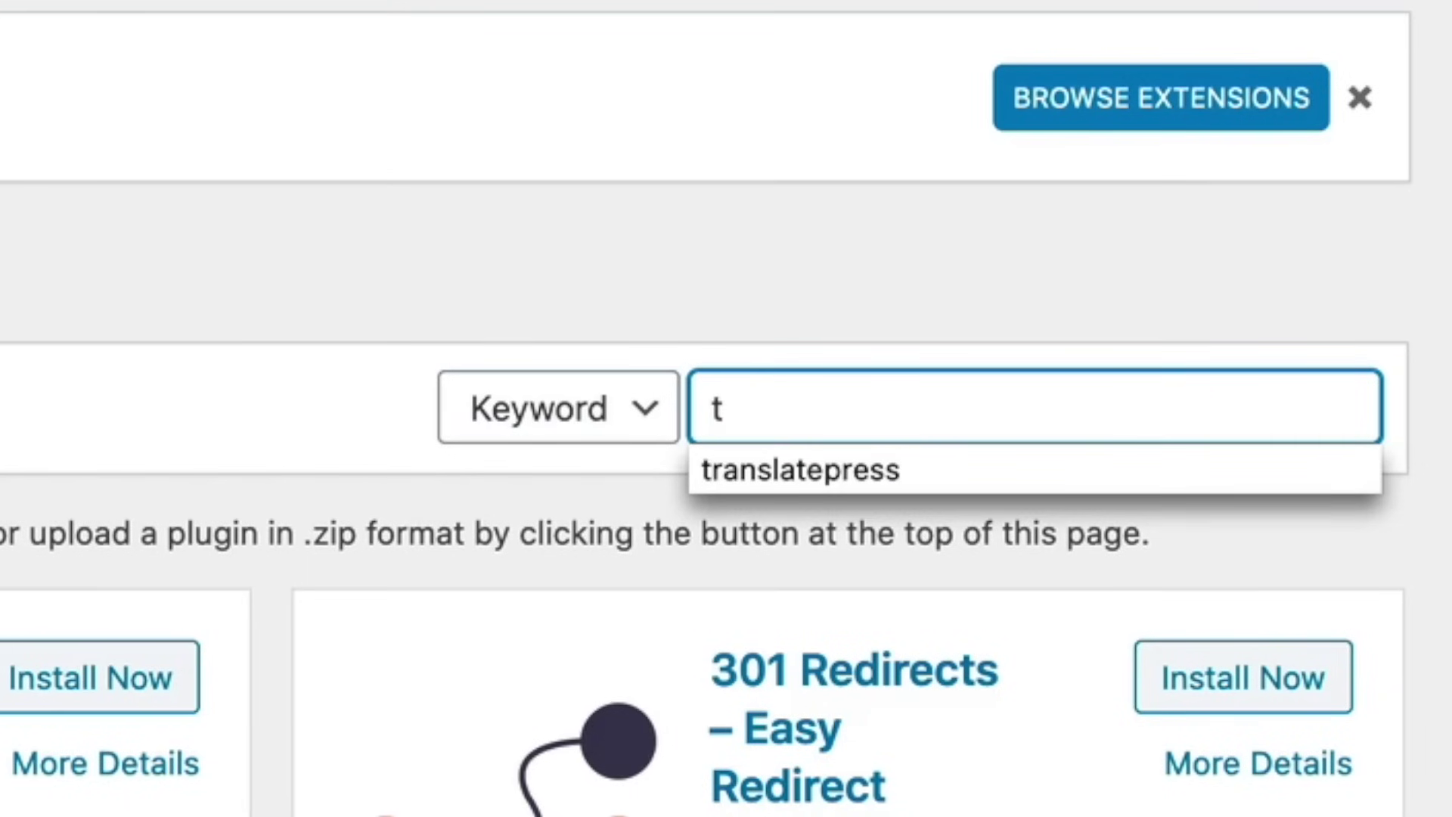
key("Down")
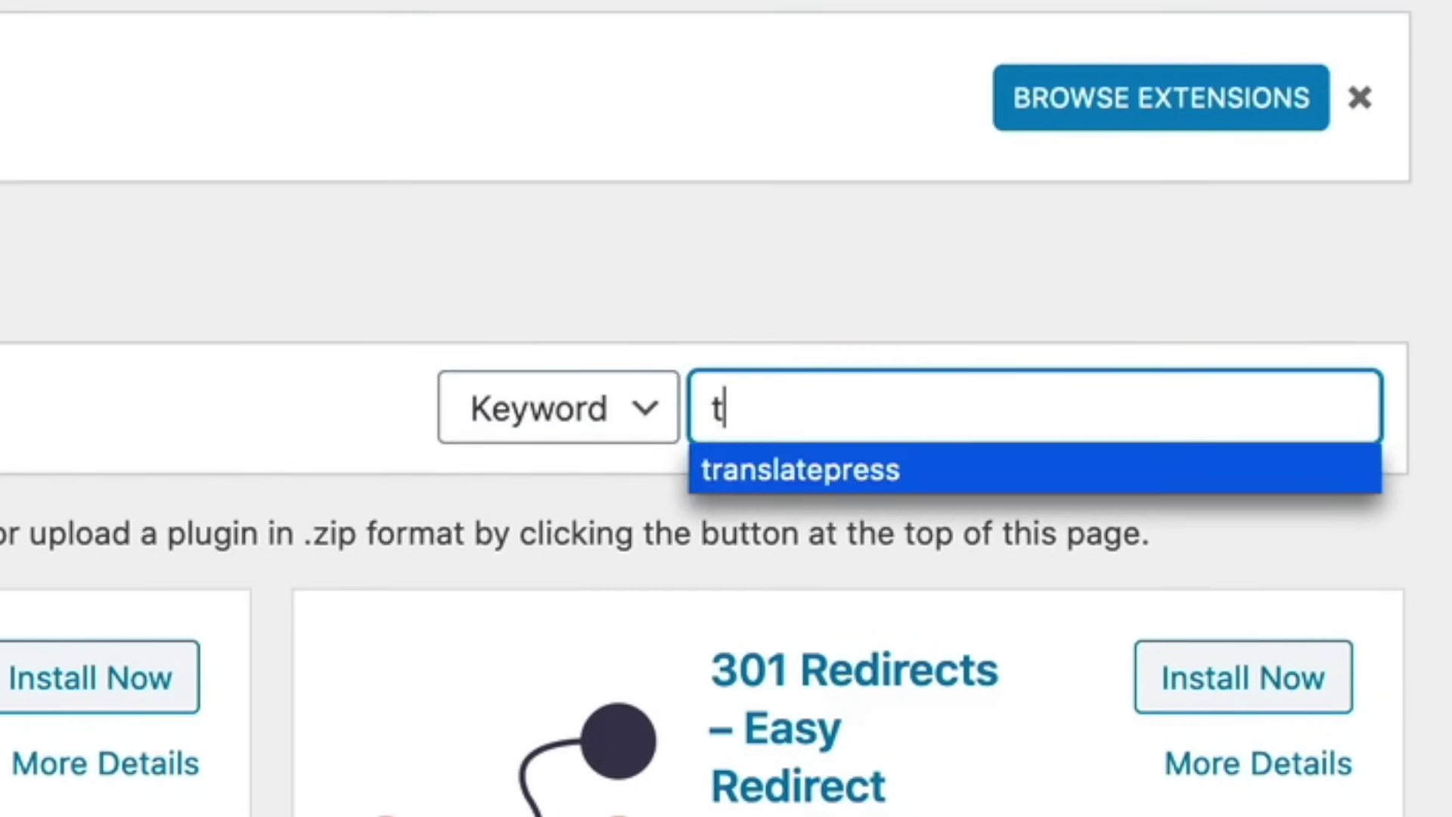
key("Return")
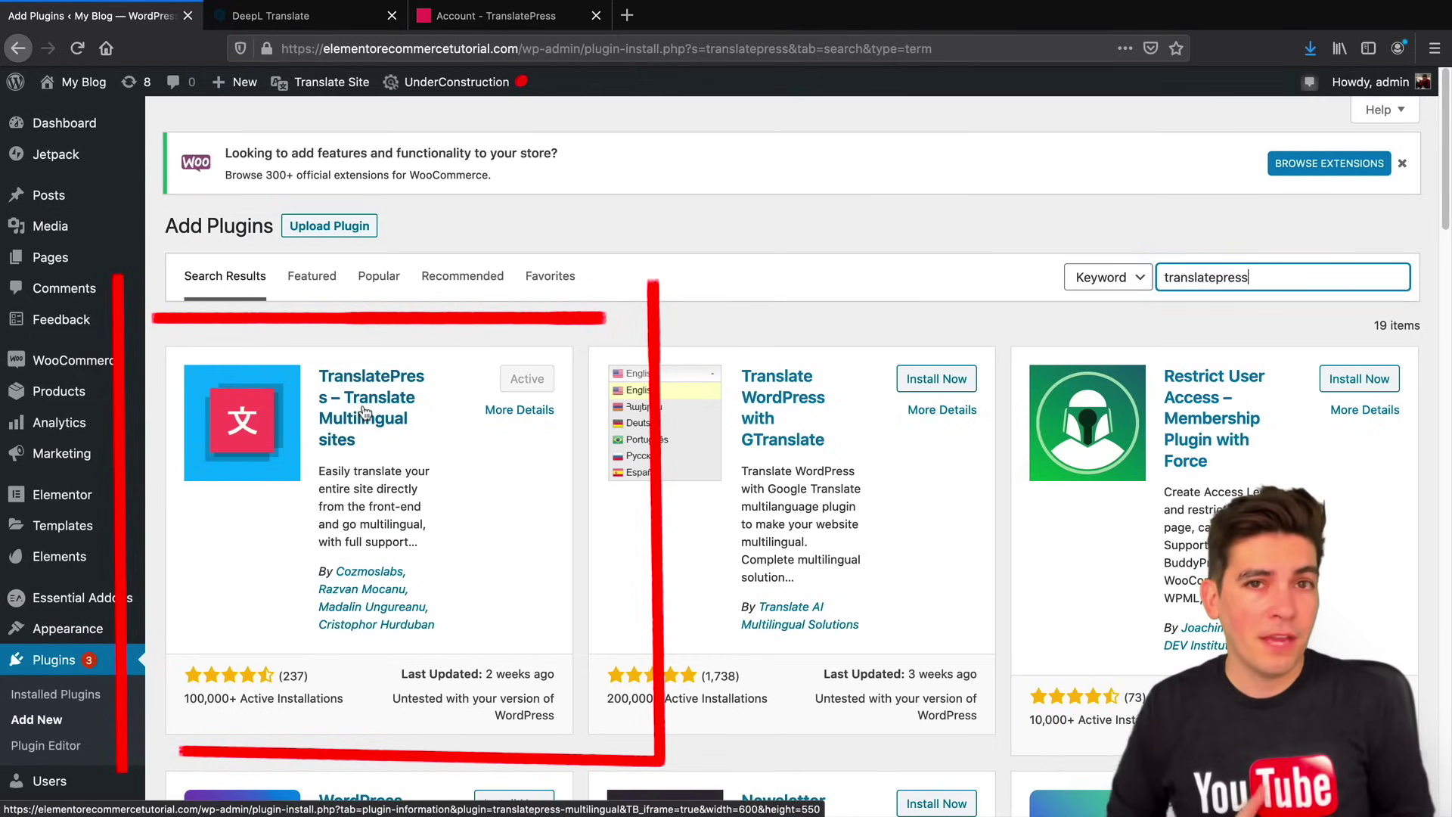
Find TranslatePress - Multilingual among the installed plugins and open its settings.
scroll(363, 412, "down", 2)
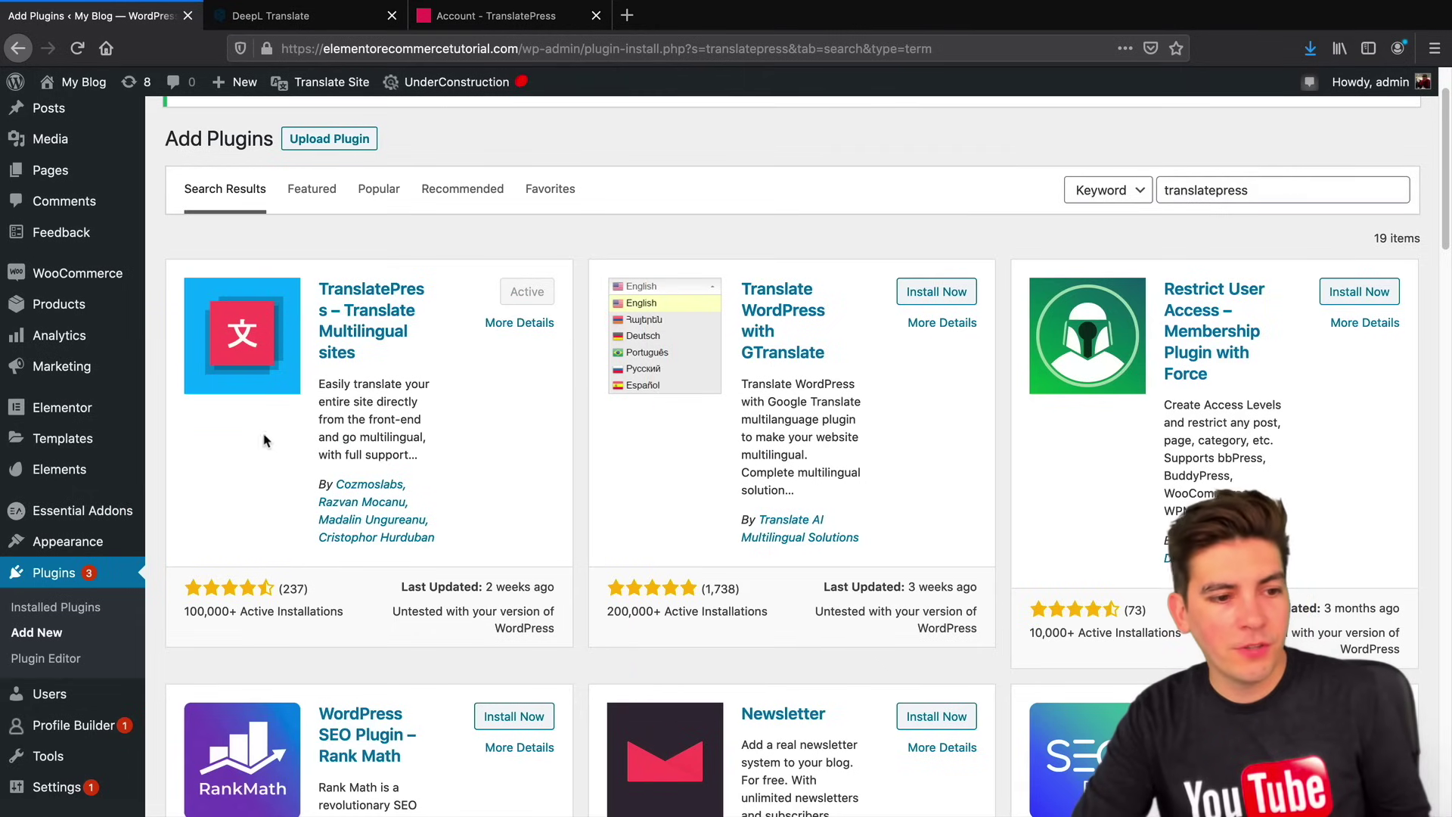
mouse_move(99, 534)
left_click(69, 614)
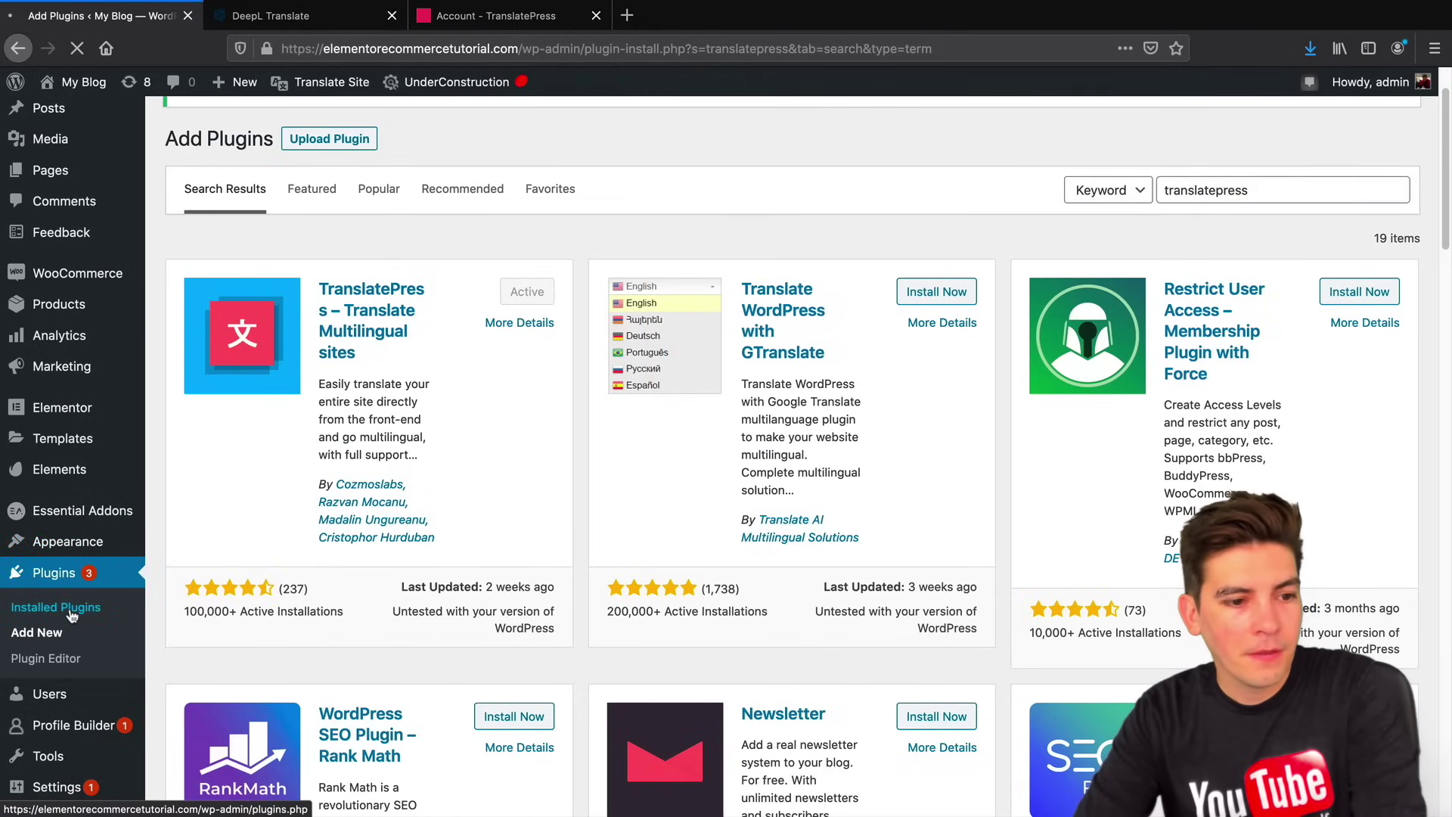
scroll(312, 579, "down", 5)
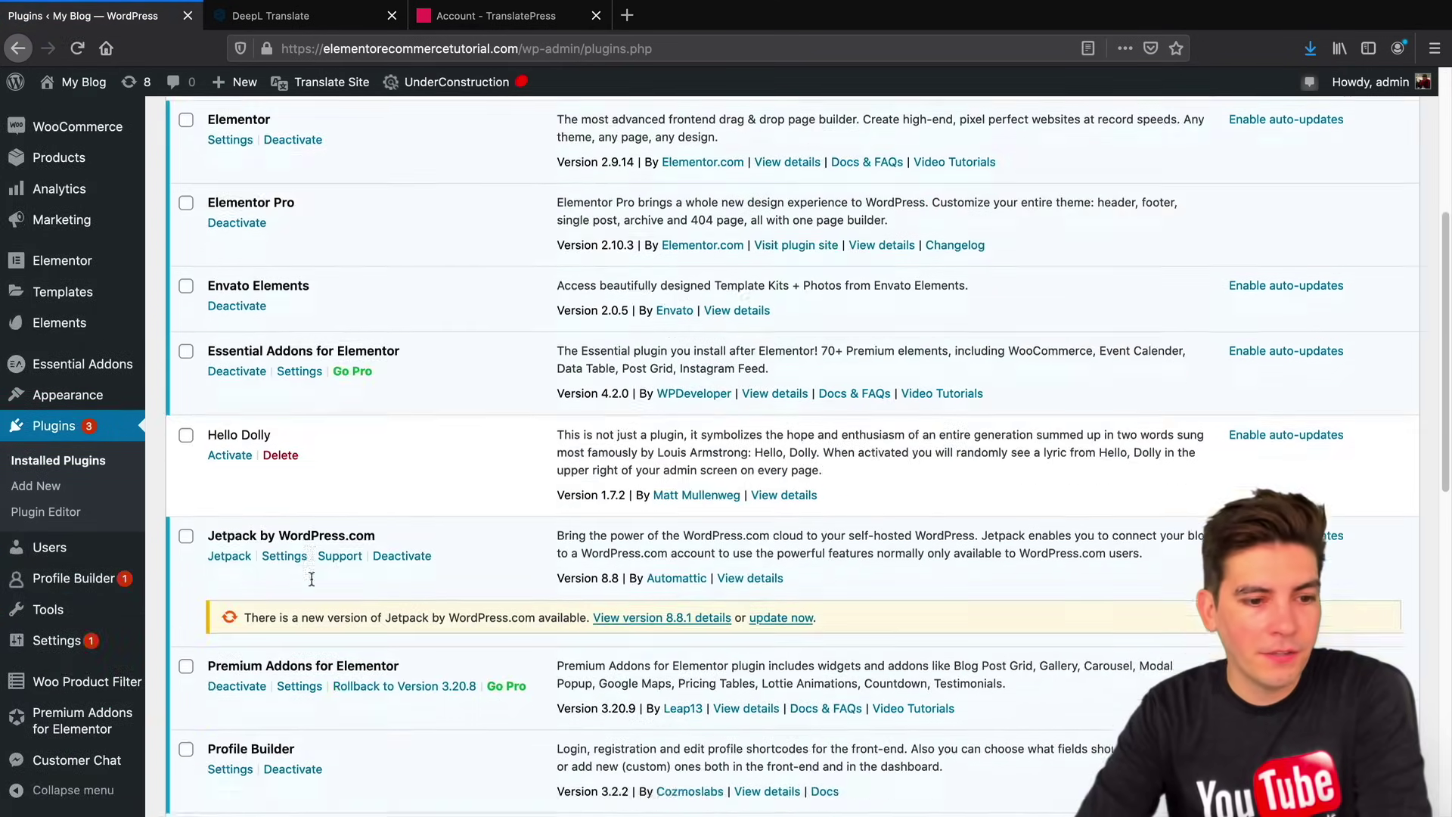
scroll(311, 578, "down", 6)
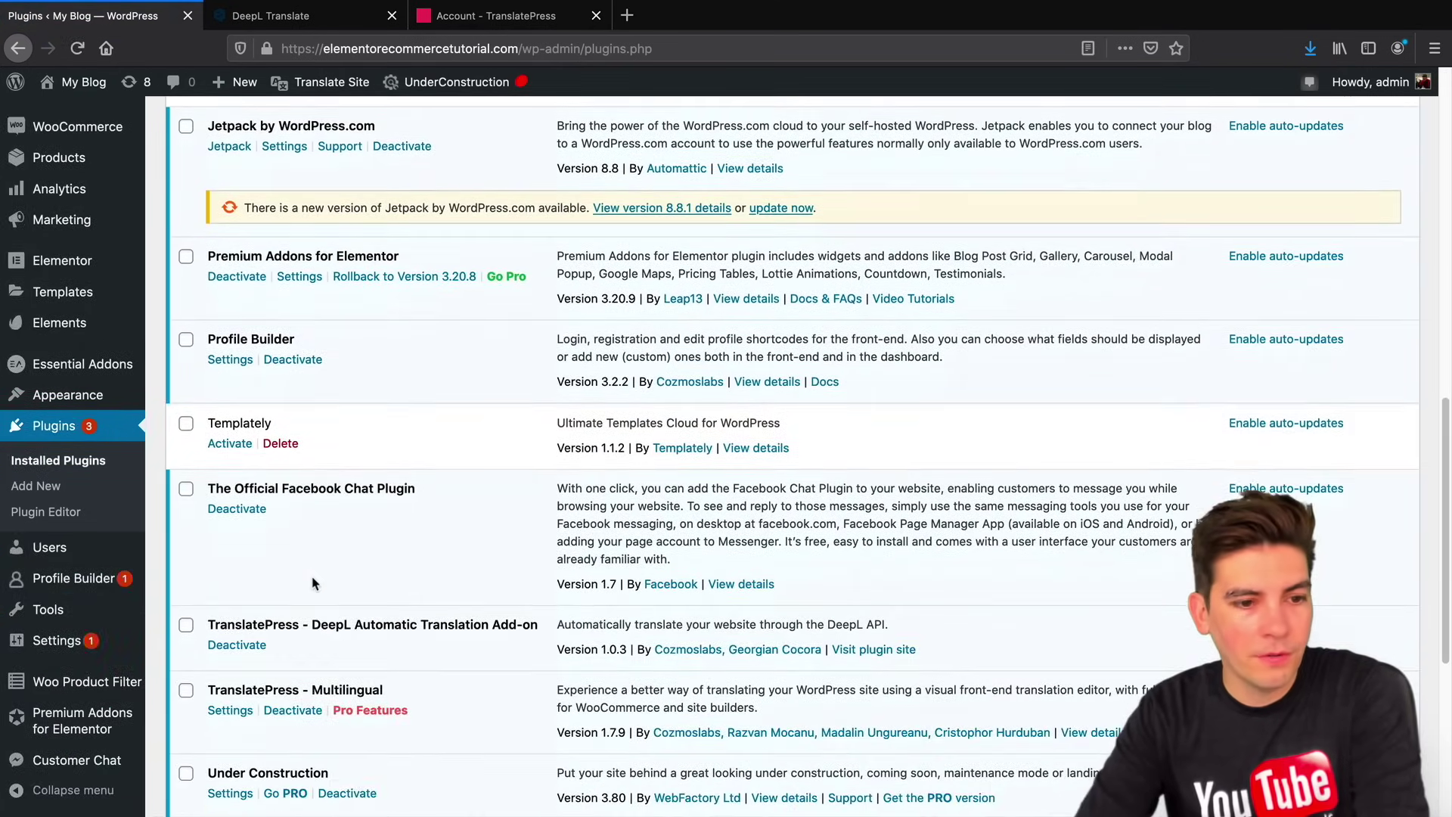
scroll(315, 583, "down", 1)
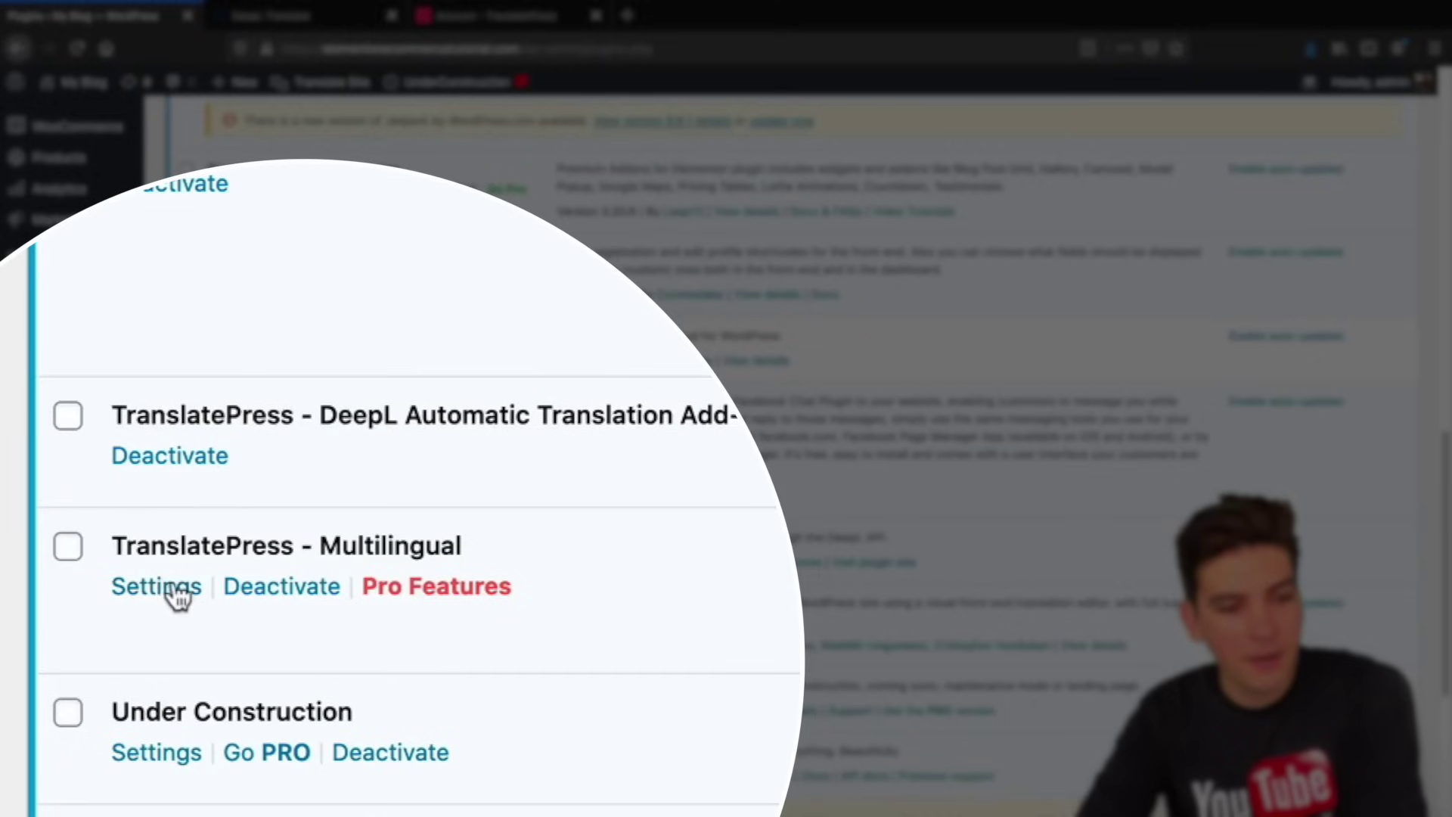
left_click(170, 588)
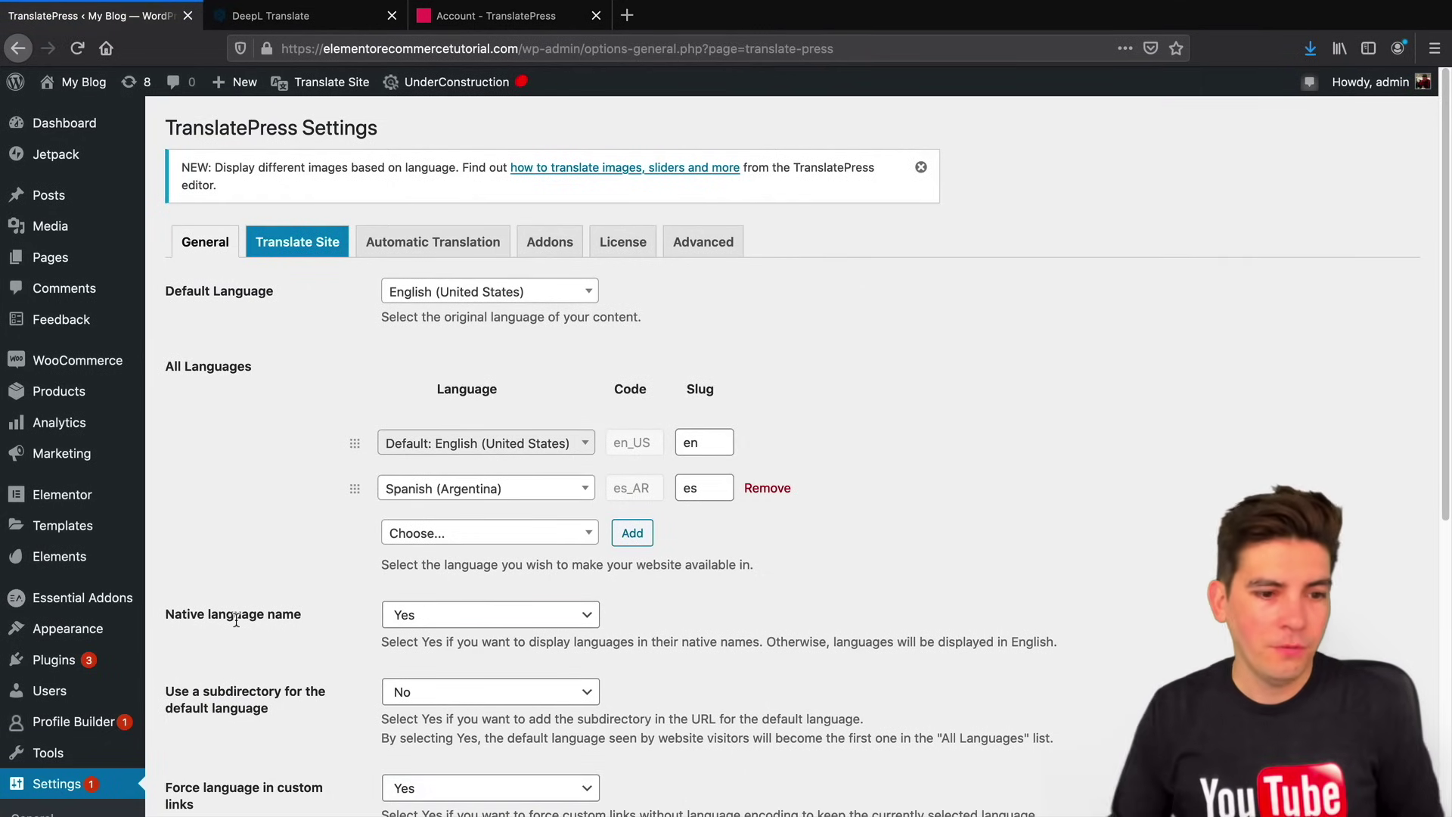
Examine the general TranslatePress settings, including native language names, default language subdirectory, custom links and language switcher options.
scroll(236, 624, "down", 2)
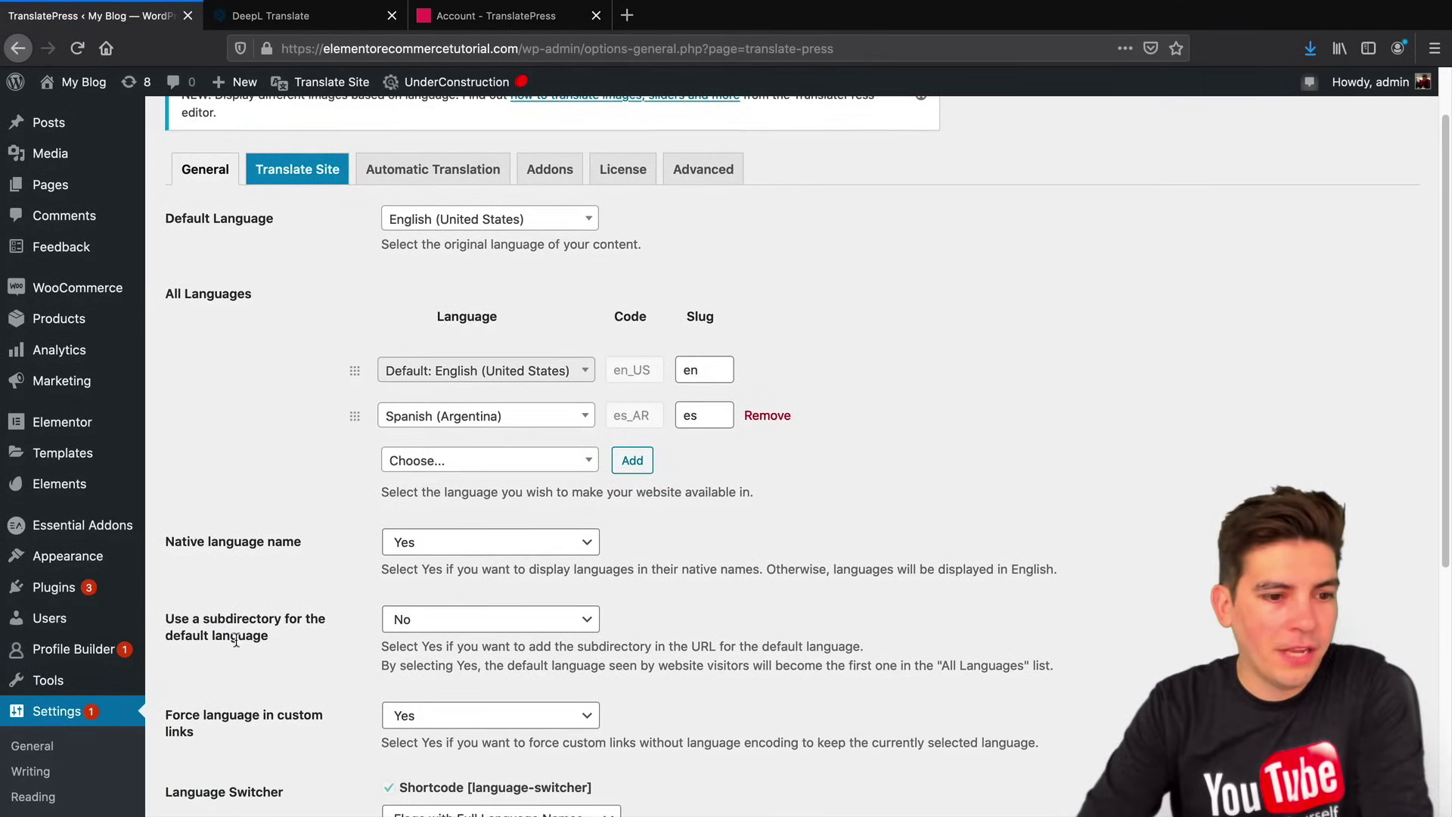
scroll(237, 641, "down", 1)
left_click_drag(220, 512, 288, 509)
left_click(288, 509)
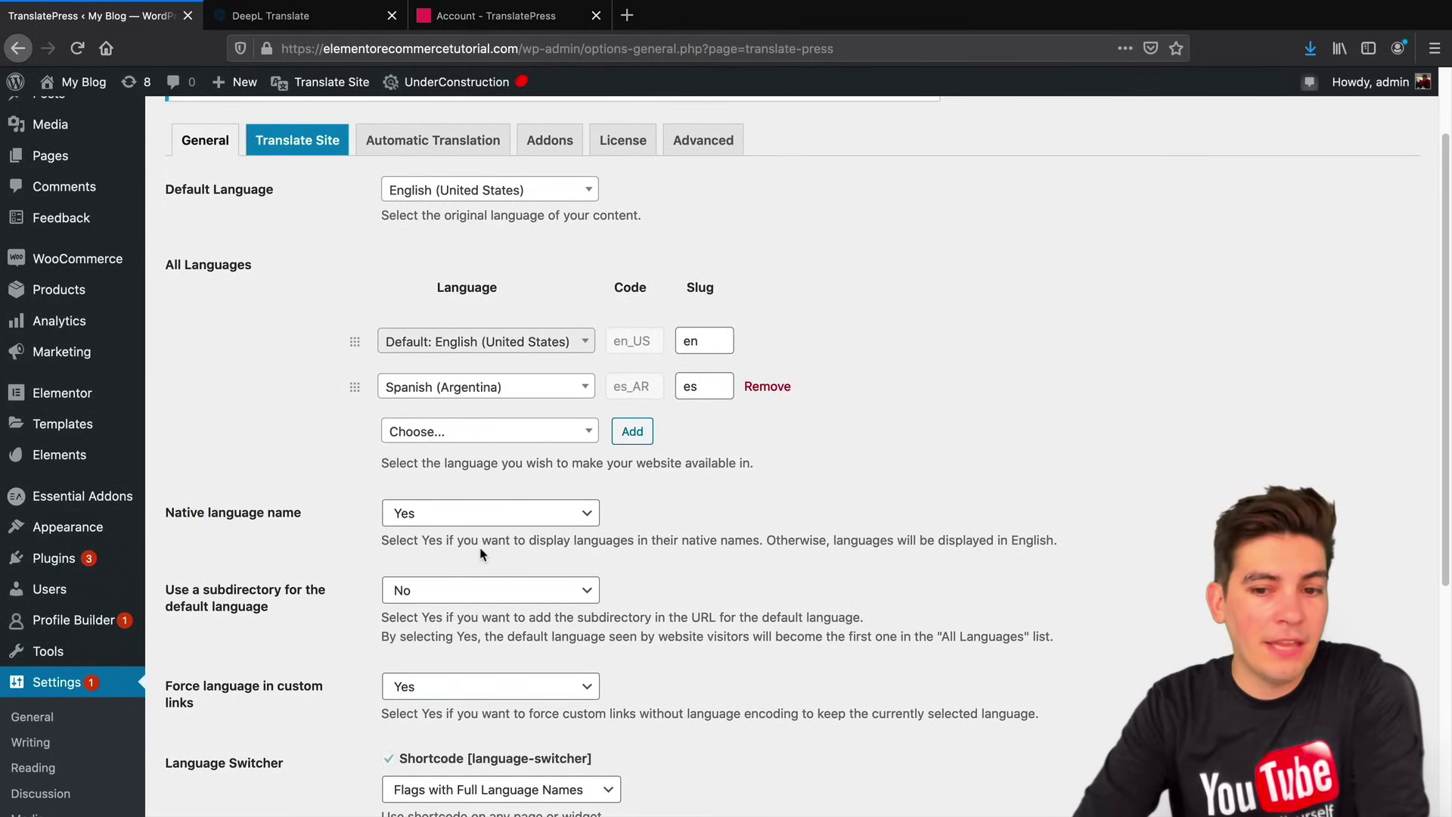
left_click_drag(590, 543, 700, 545)
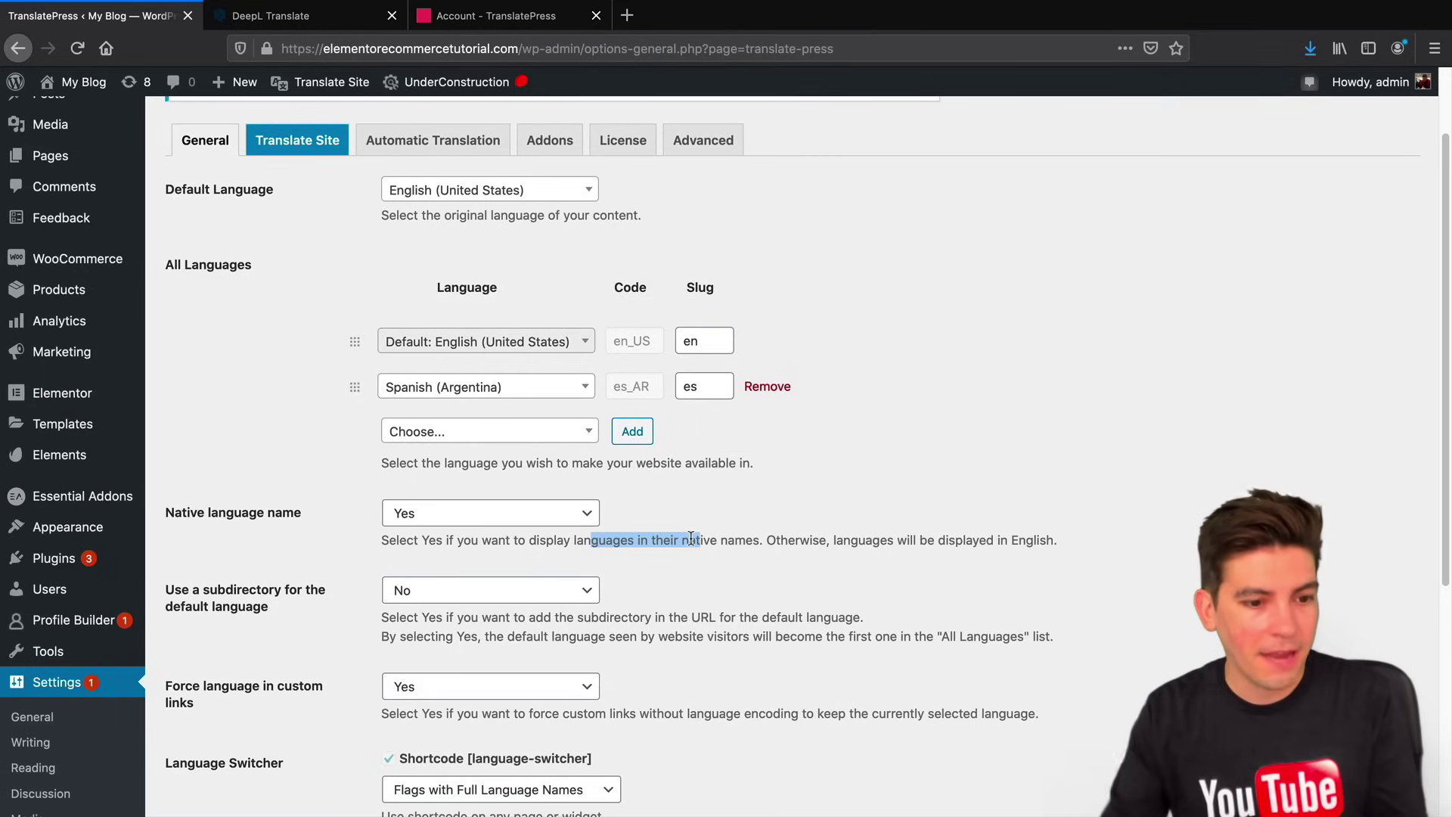
scroll(688, 556, "down", 5)
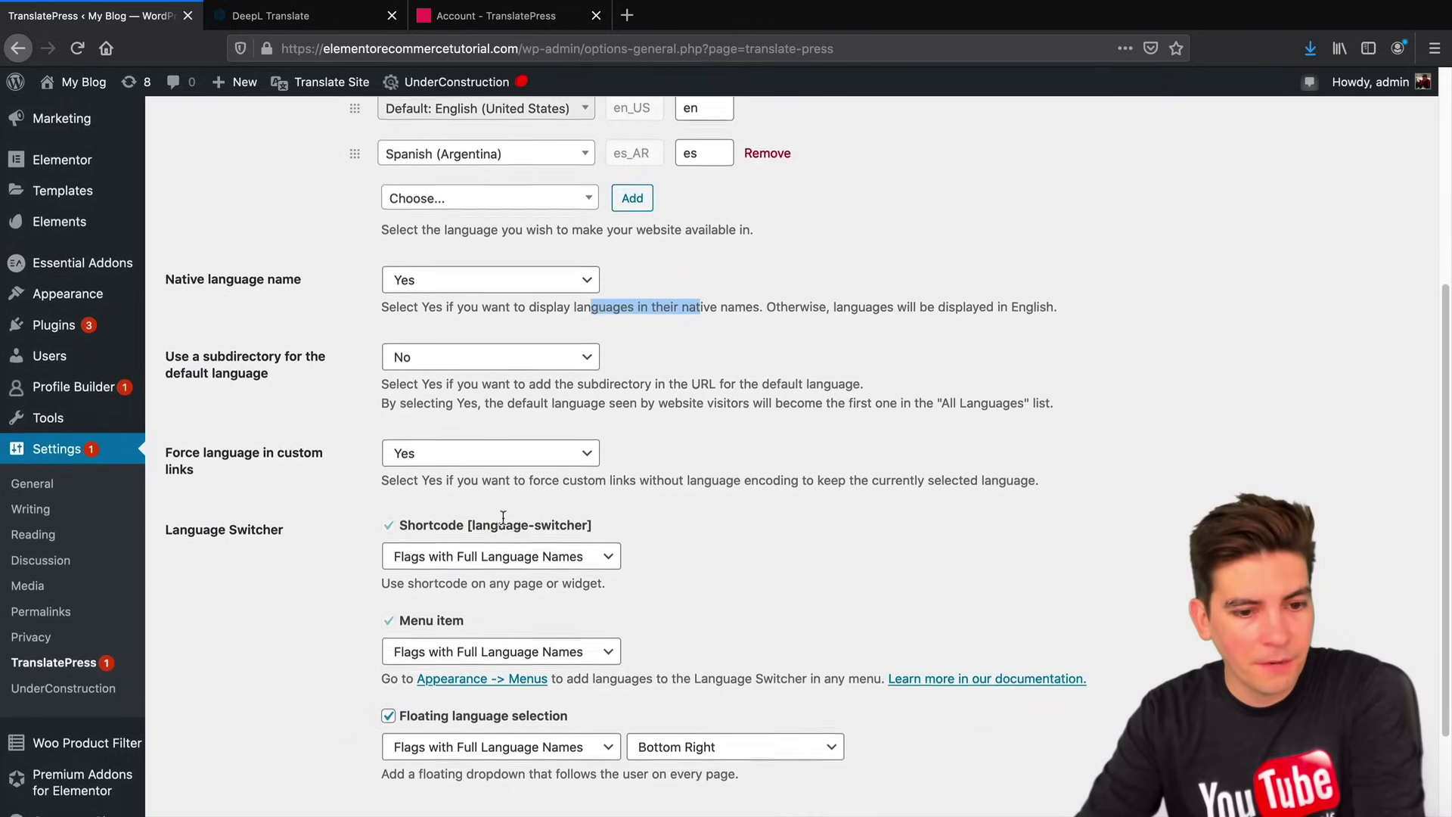
scroll(469, 534, "down", 1)
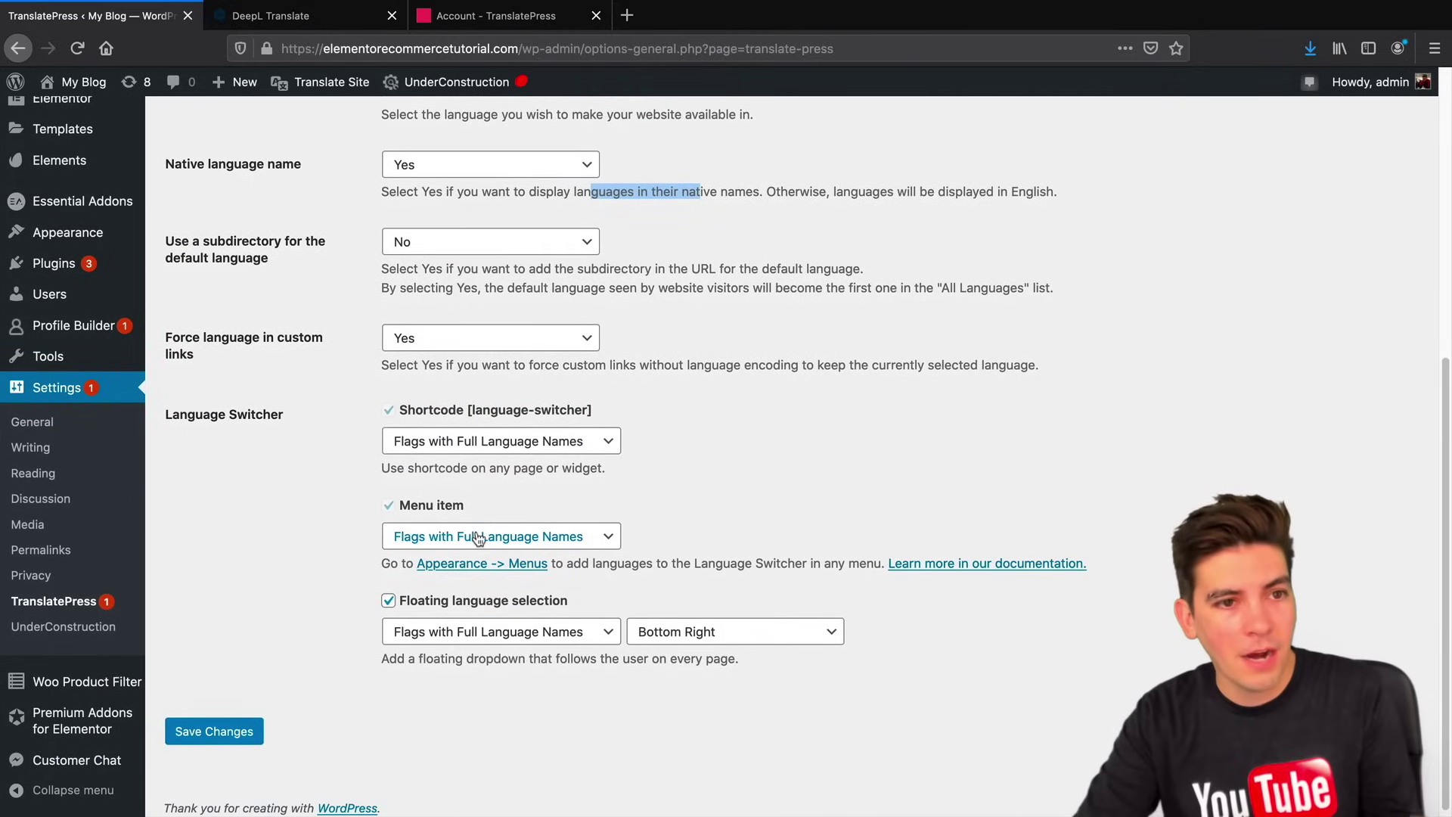
scroll(492, 541, "up", 5)
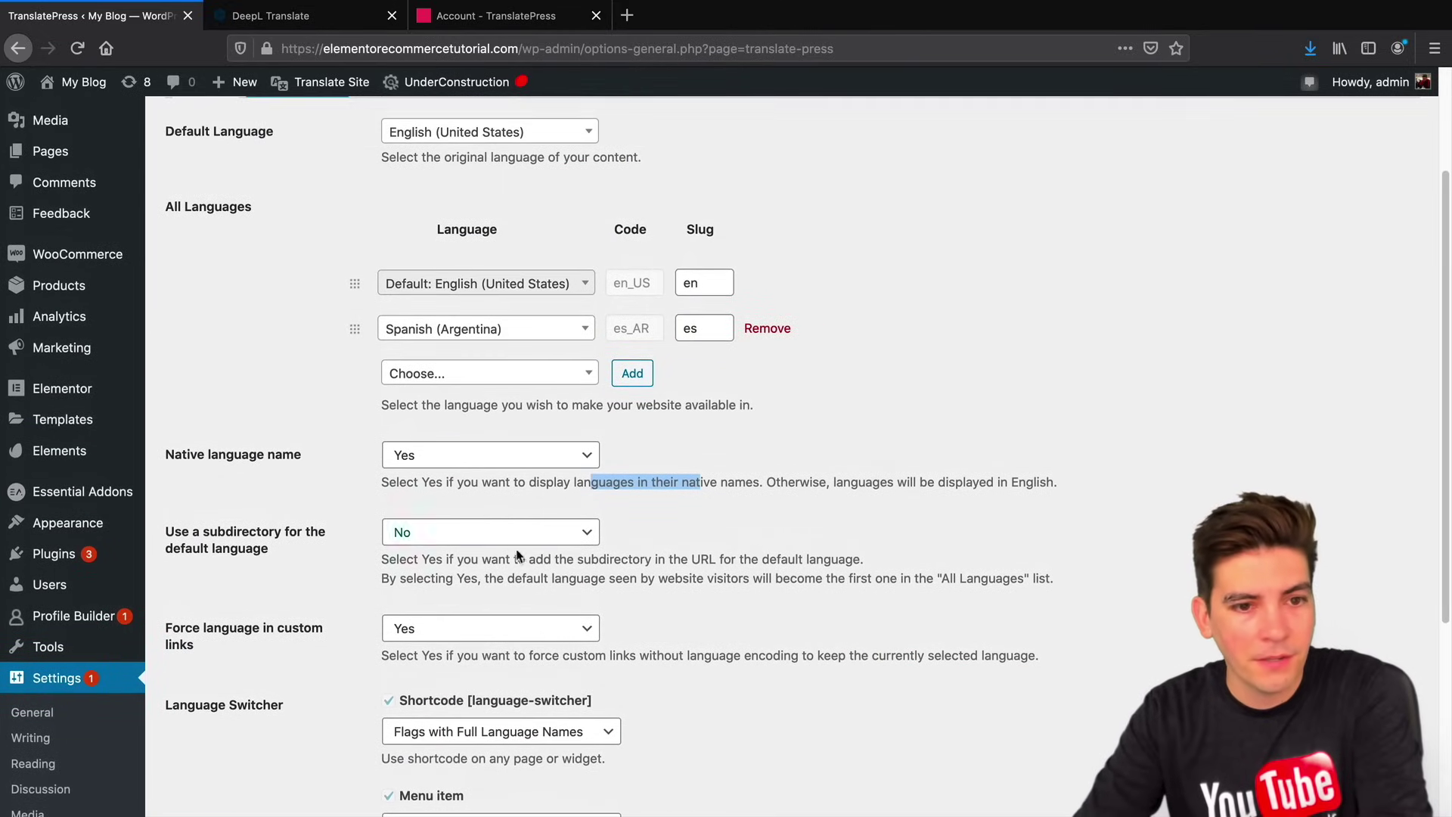
Examine the languages available for the site's second language, currently Spanish (Argentina), and close the list without changing the selection.
scroll(519, 556, "up", 3)
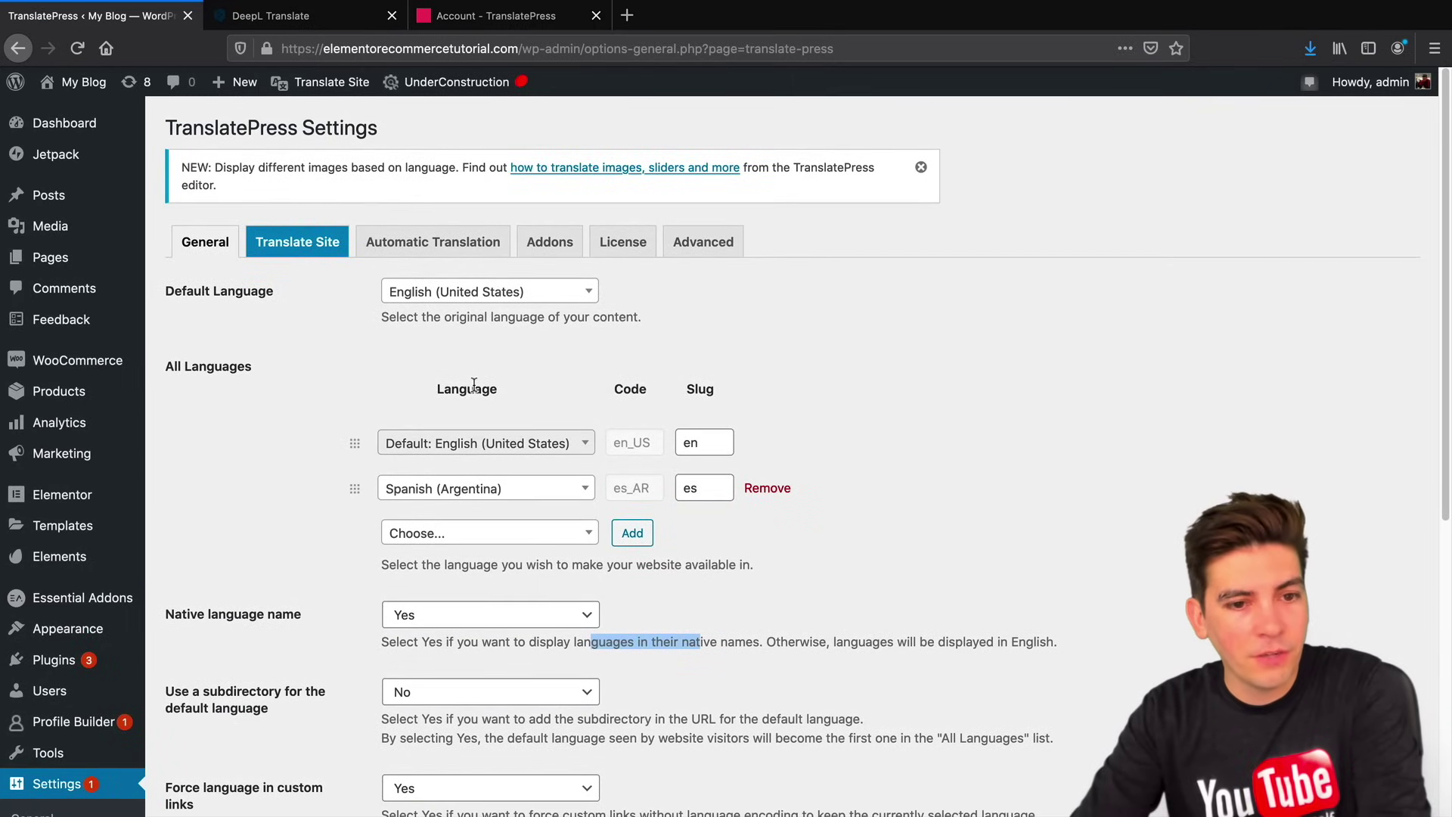
left_click(470, 489)
left_click(470, 490)
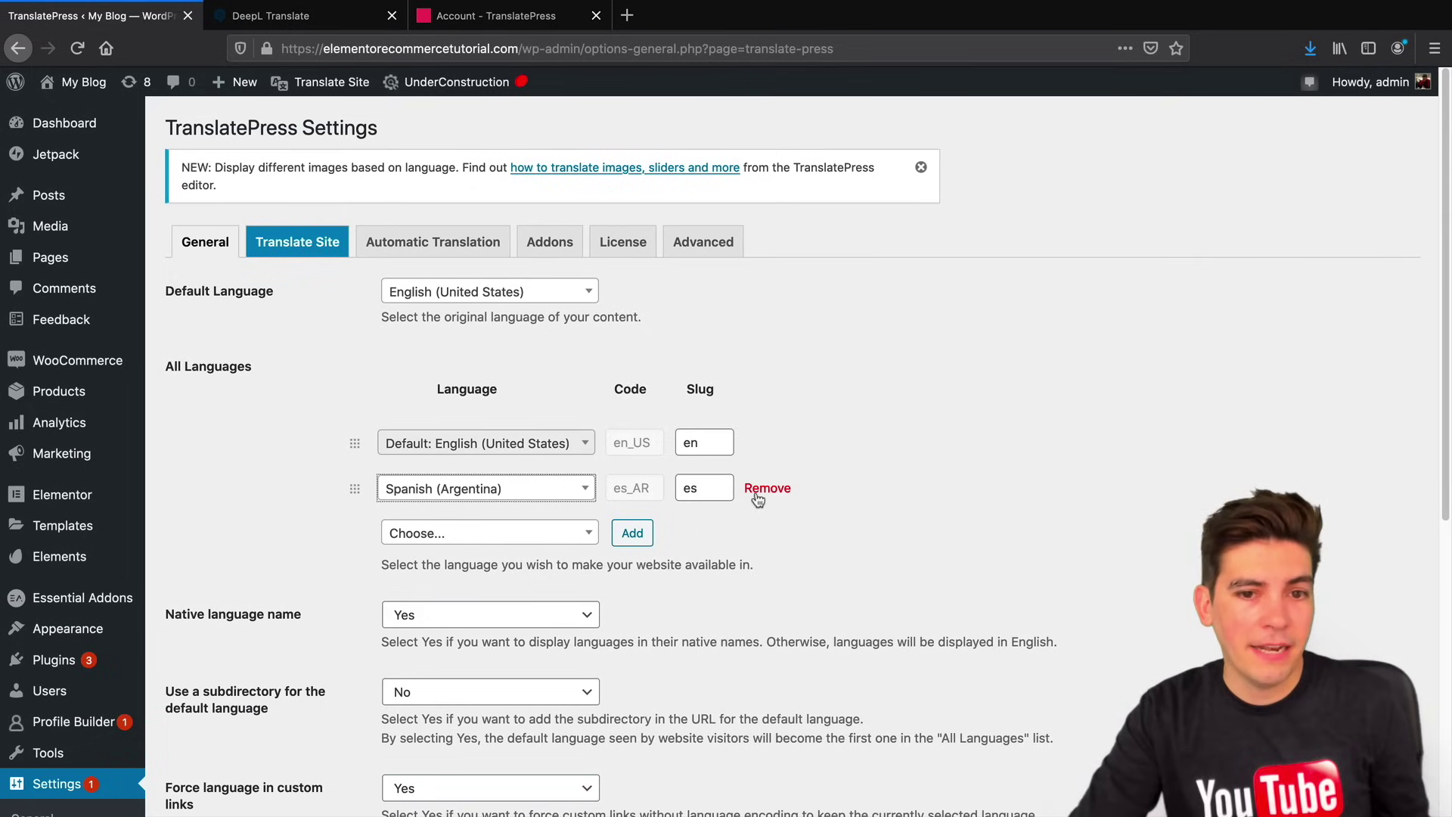
left_click(575, 503)
scroll(500, 575, "down", 10)
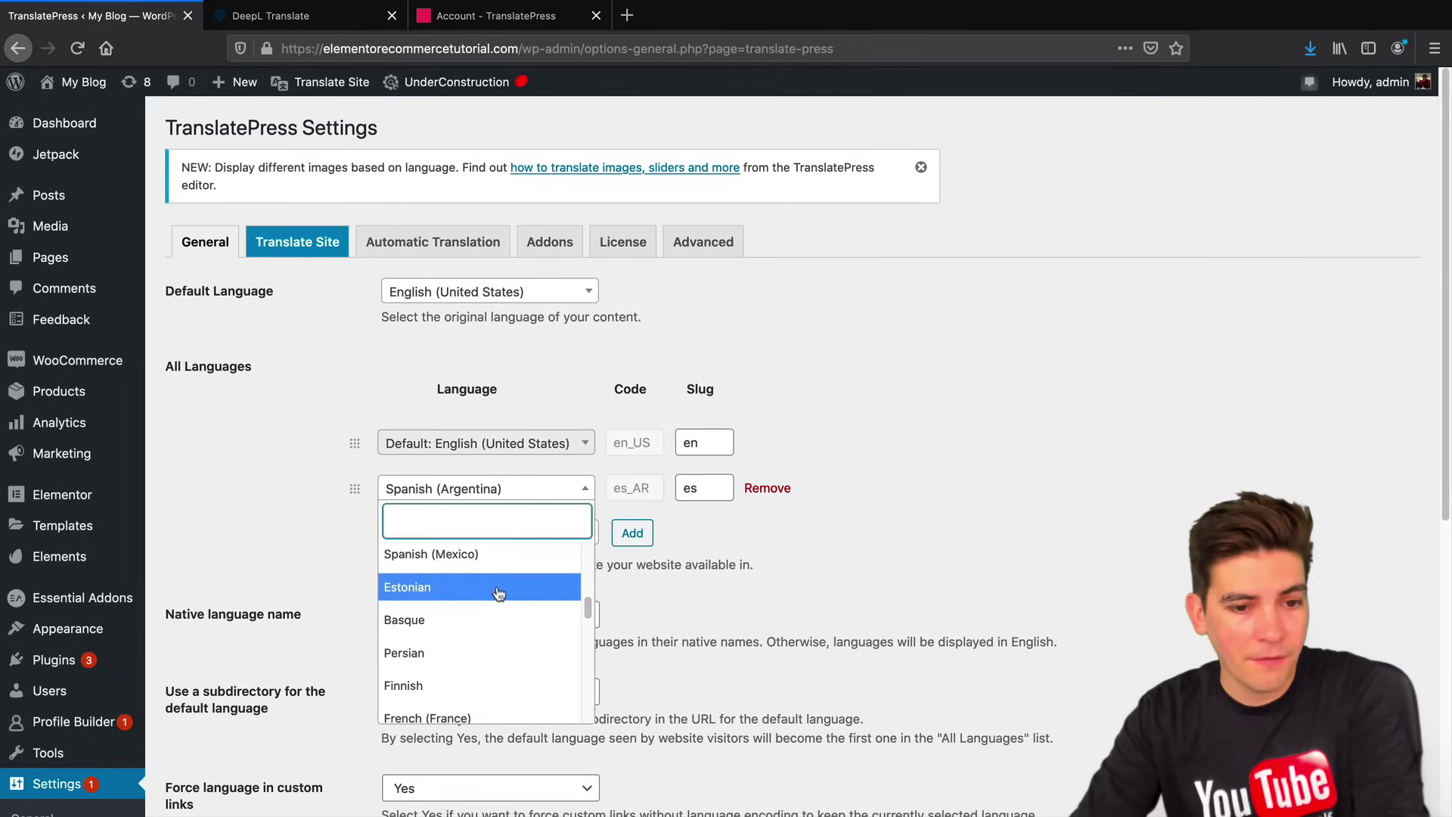
scroll(484, 606, "down", 8)
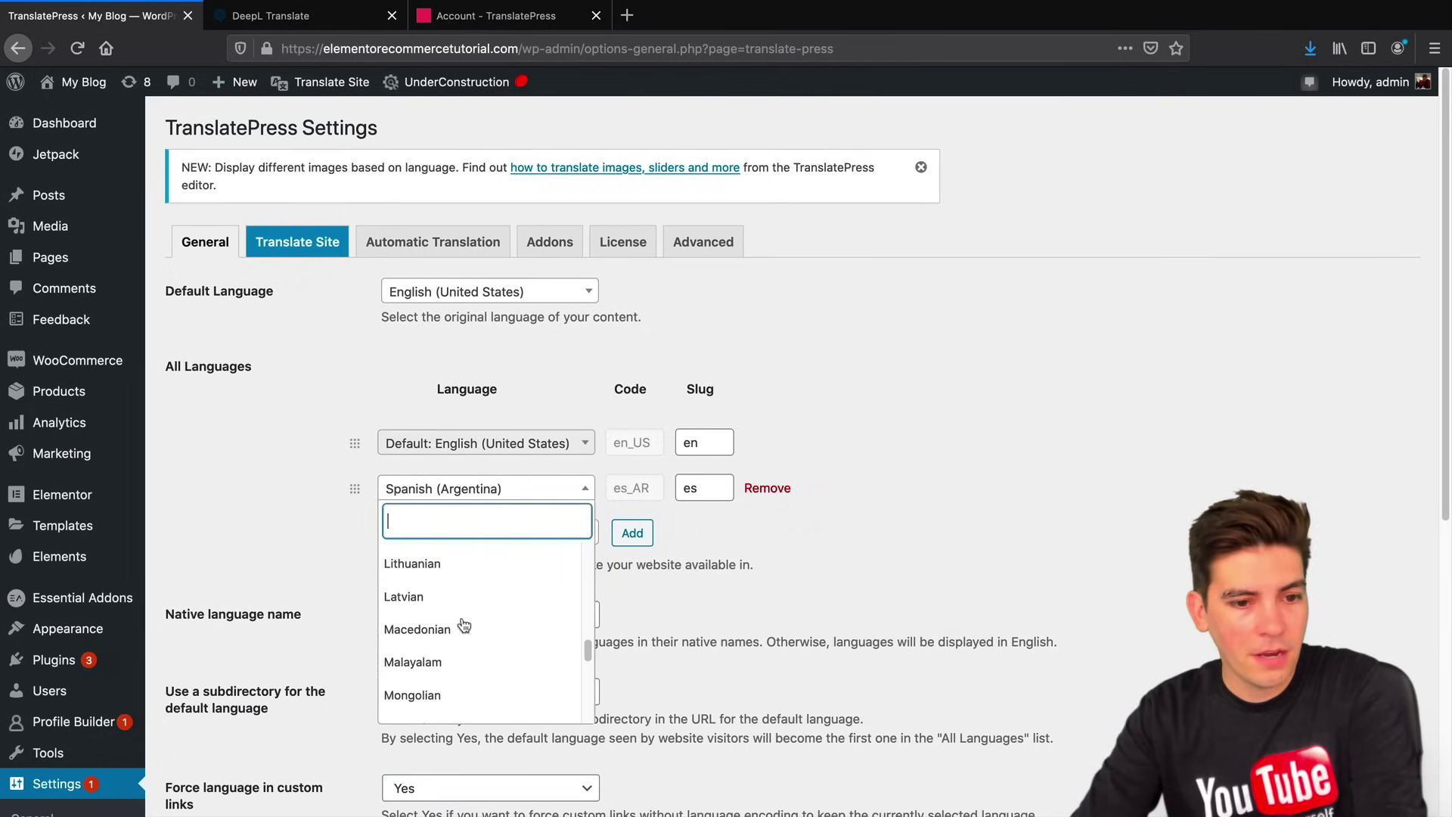
scroll(477, 628, "up", 8)
scroll(479, 643, "up", 5)
left_click(930, 507)
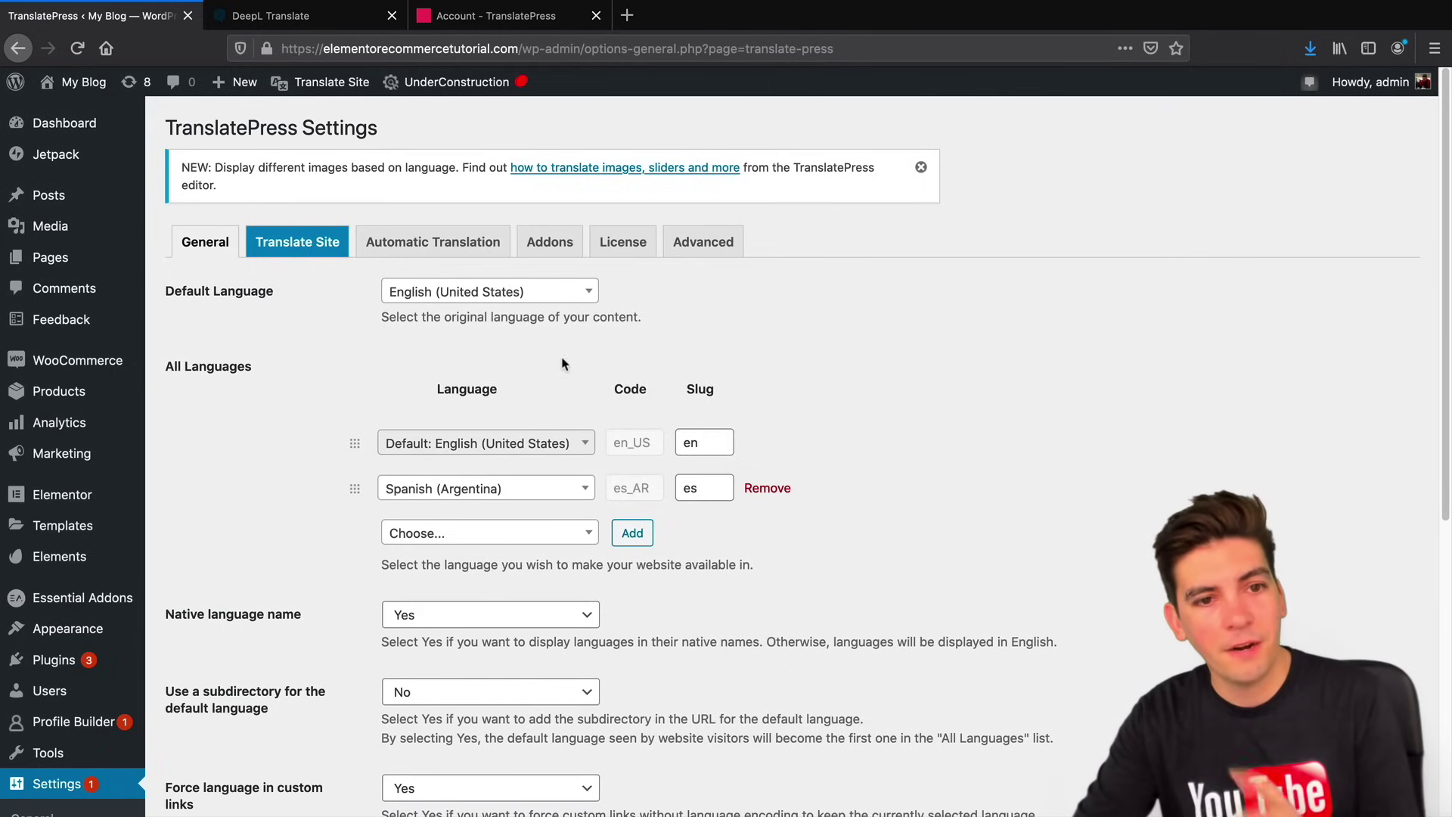
Open the site's translation editor in a new browser tab and set the page to be viewed as Logged Out.
left_click(472, 245)
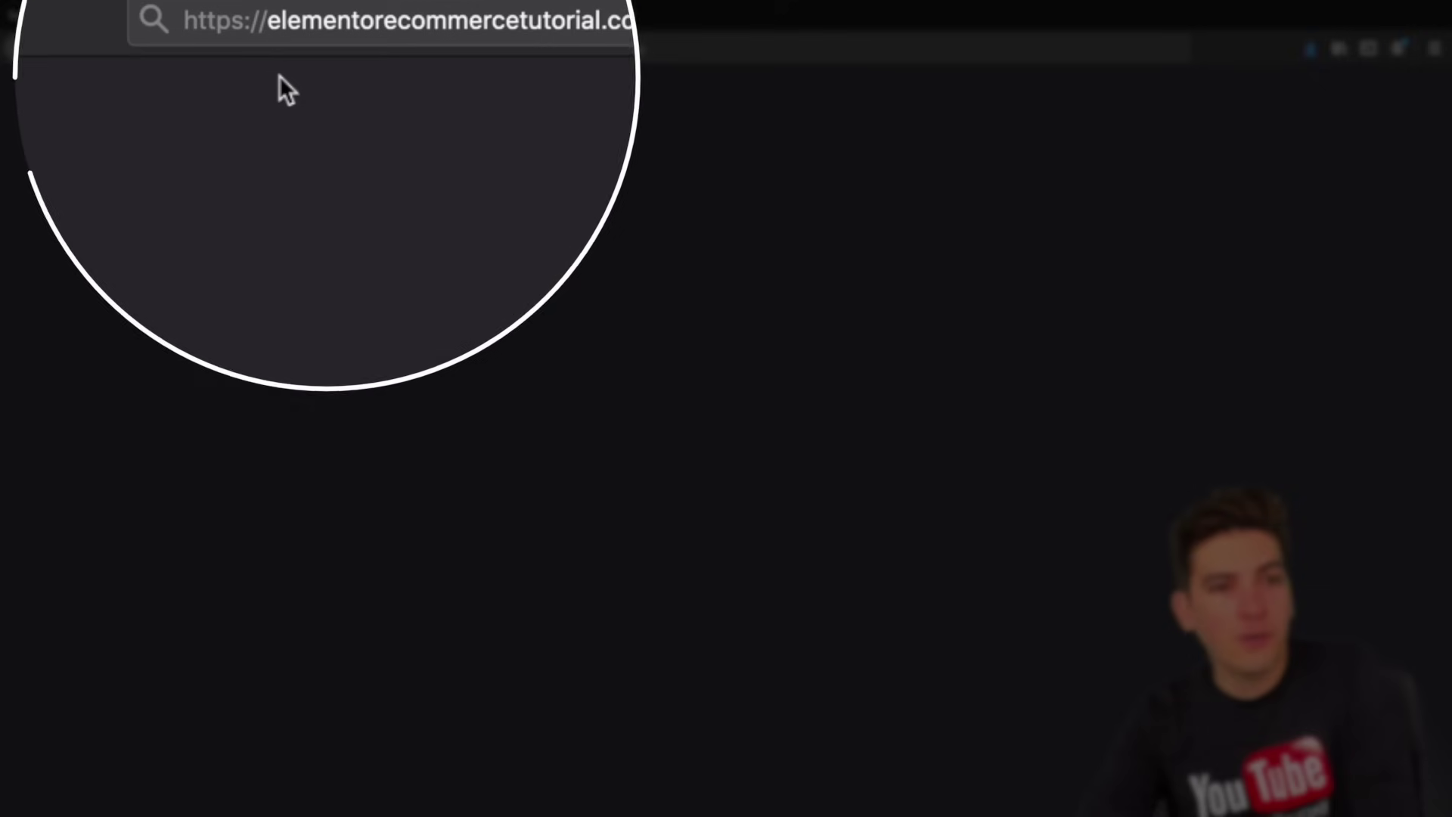
left_click(303, 82)
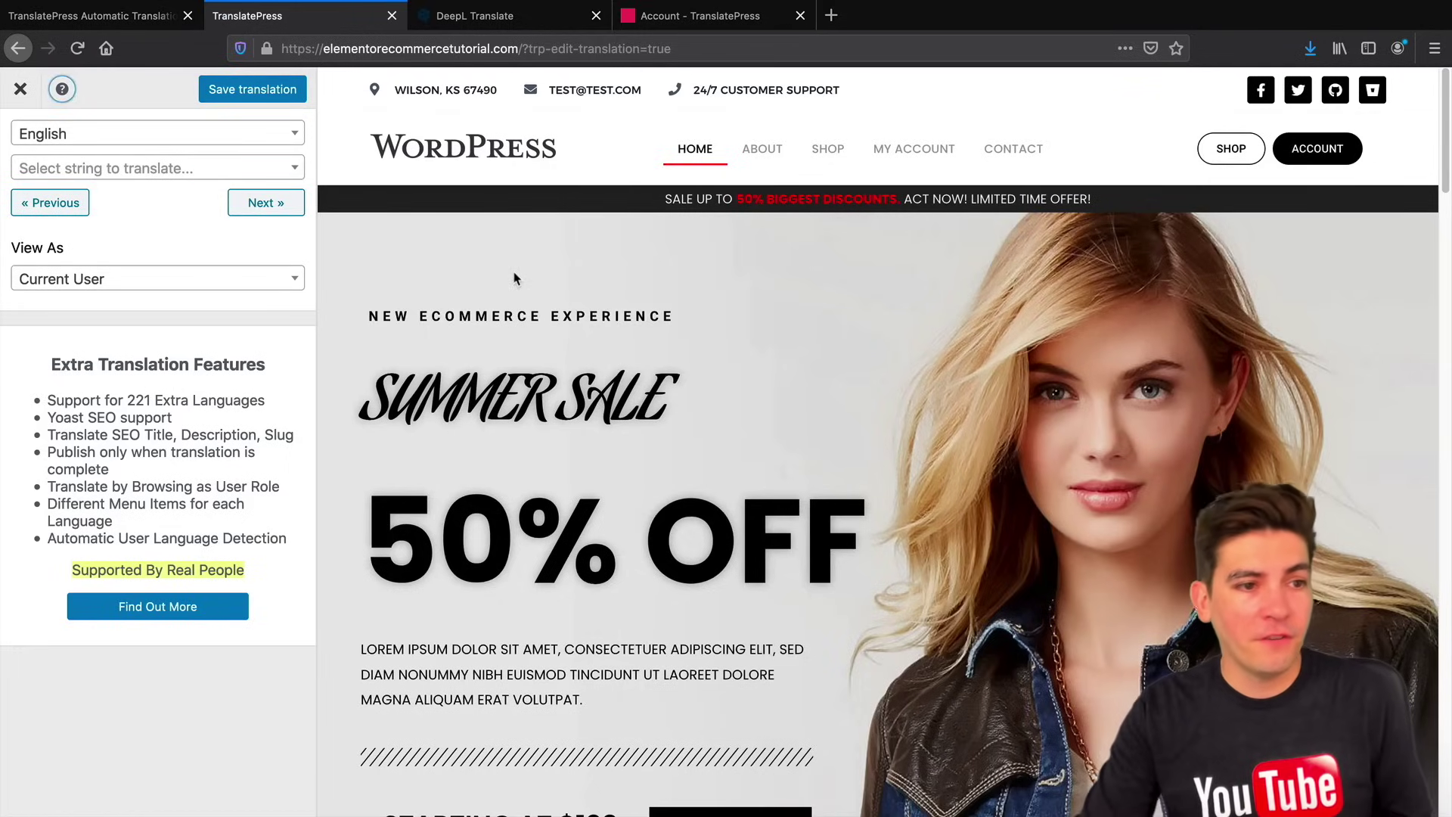
left_click(121, 286)
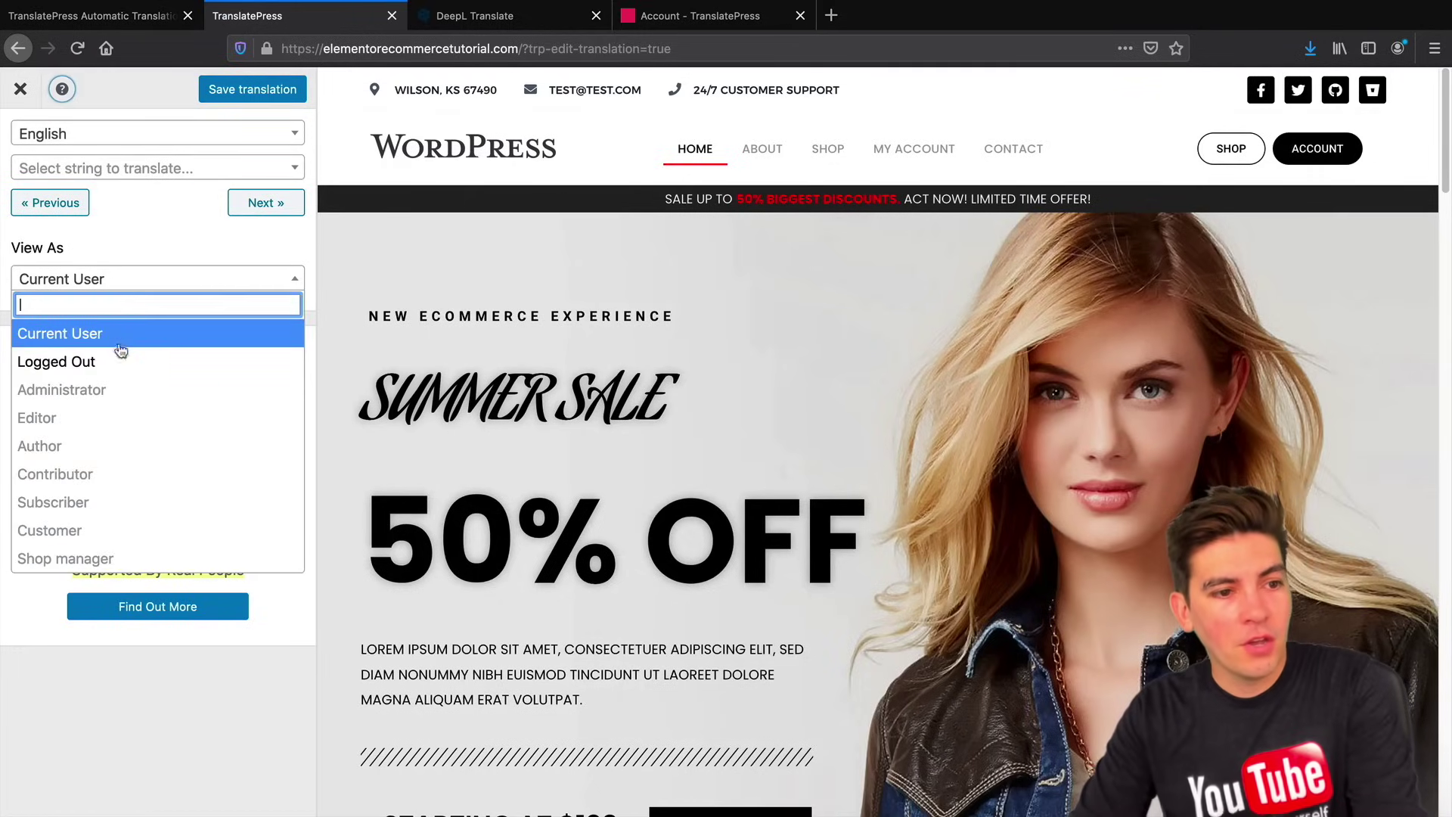
left_click(117, 369)
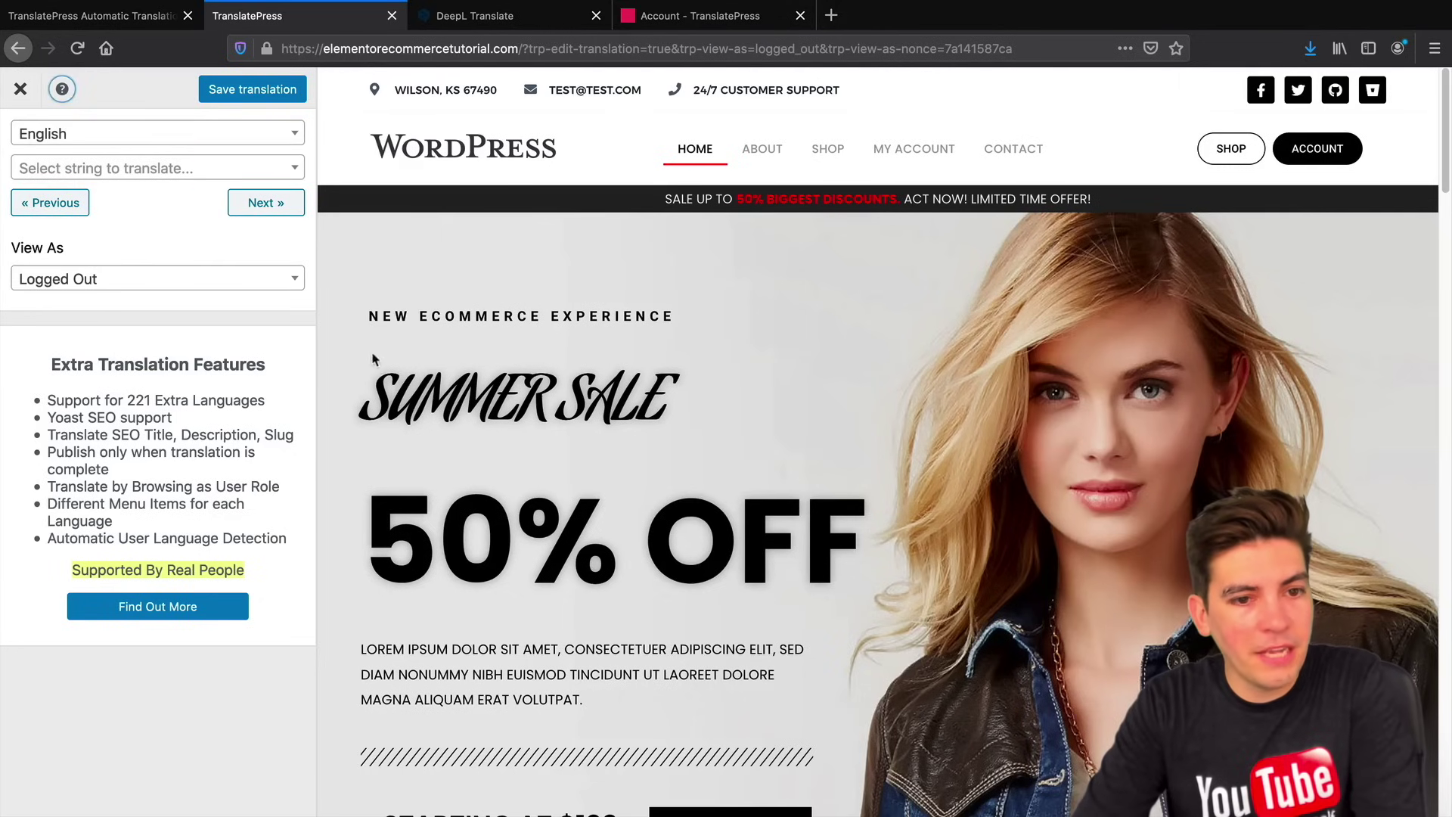
Check the Spanish text of "New eCommerce Experience", then translate "Summer SALE" as "fiesta de venta" and save the translation.
mouse_move(414, 317)
left_click(349, 319)
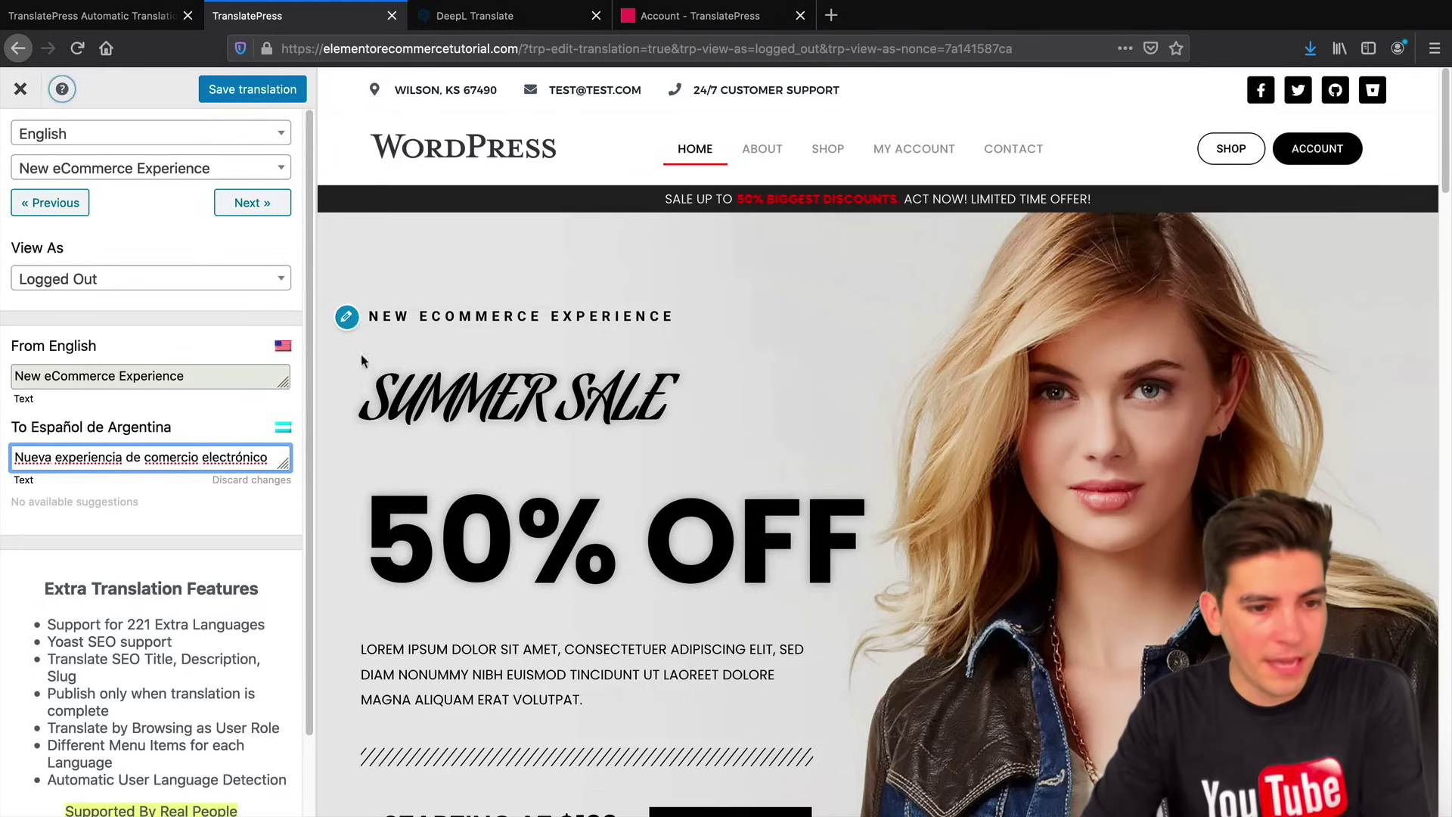
left_click(348, 385)
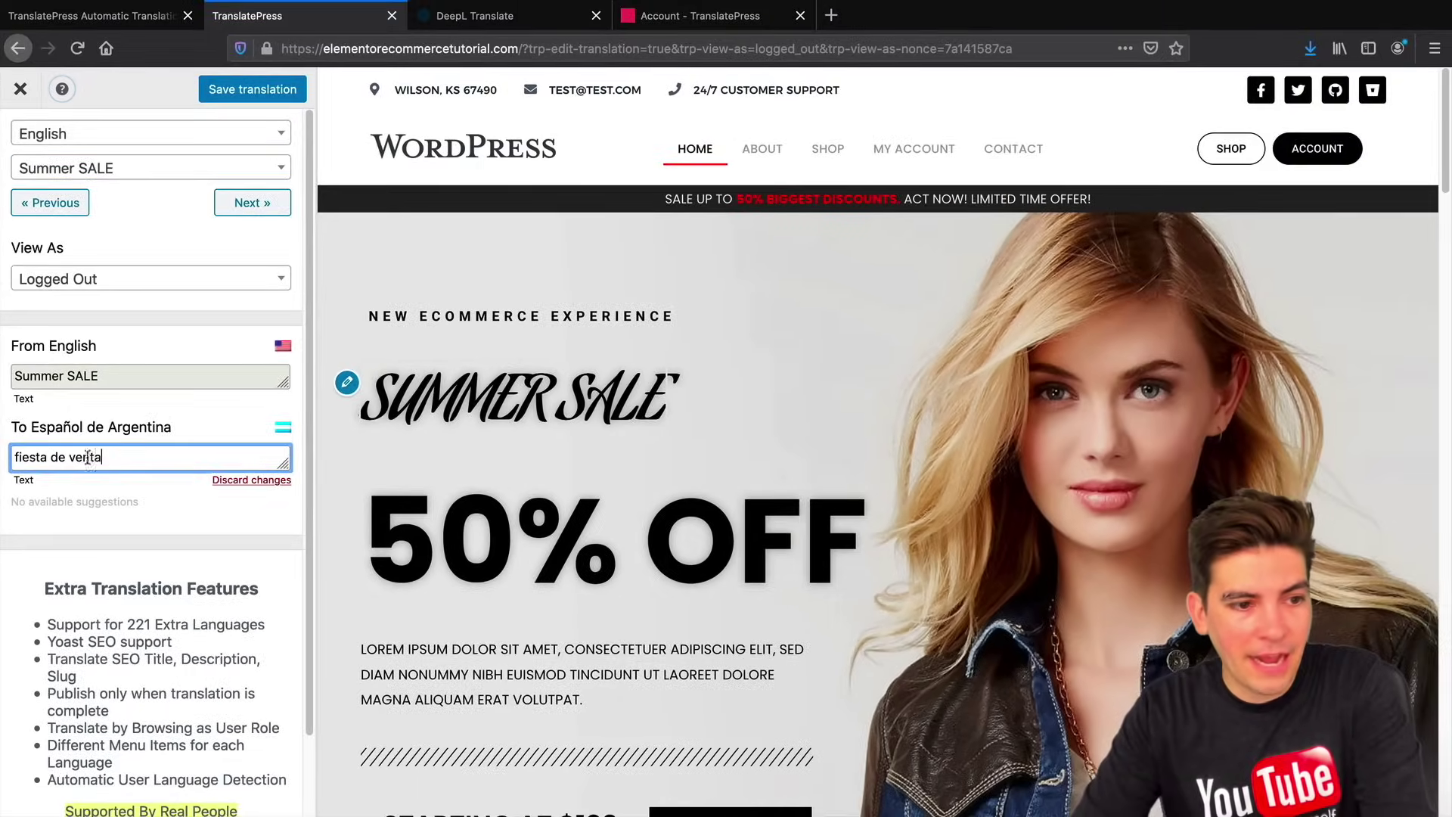
triple_click(87, 457)
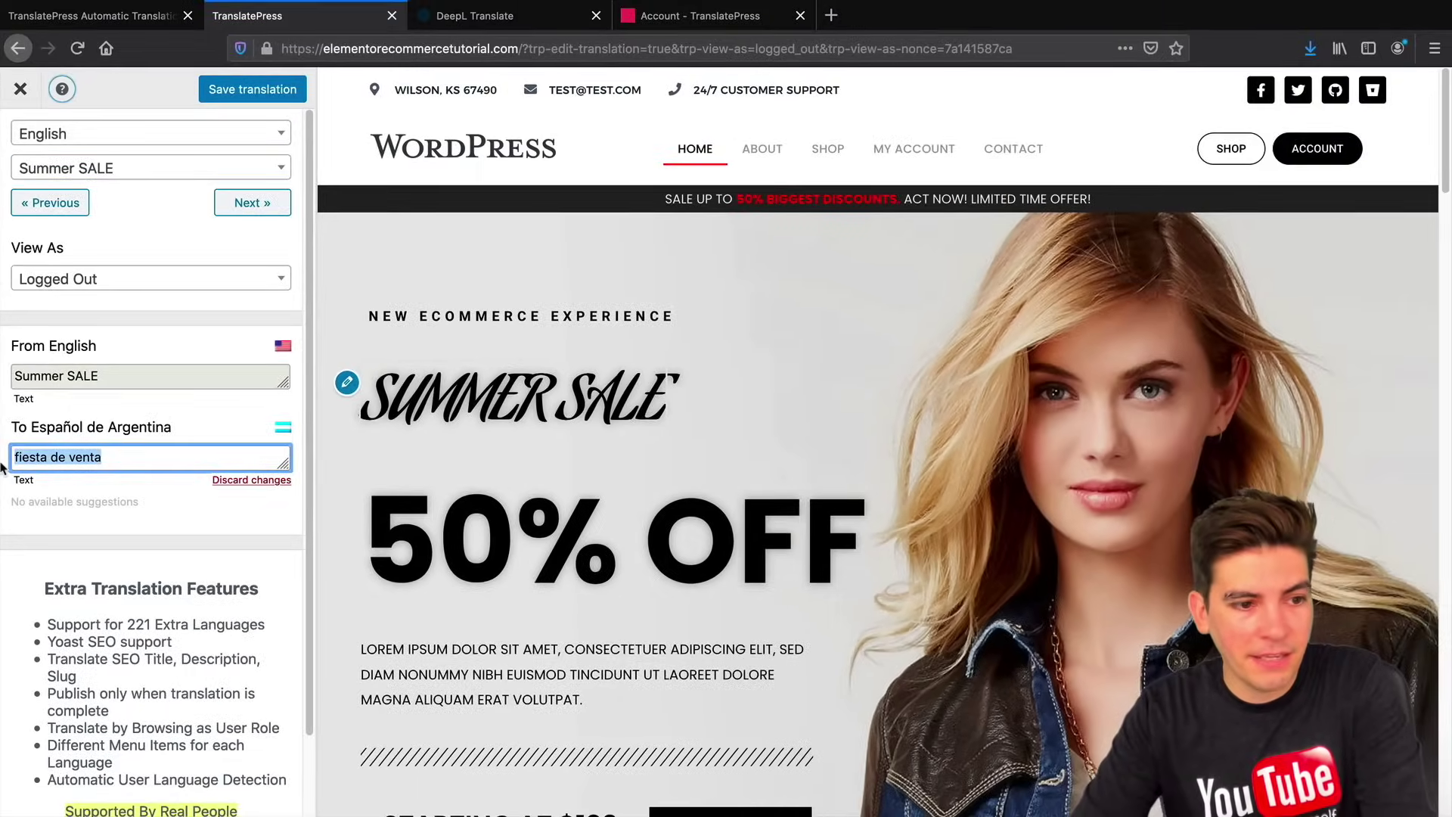
left_click(246, 90)
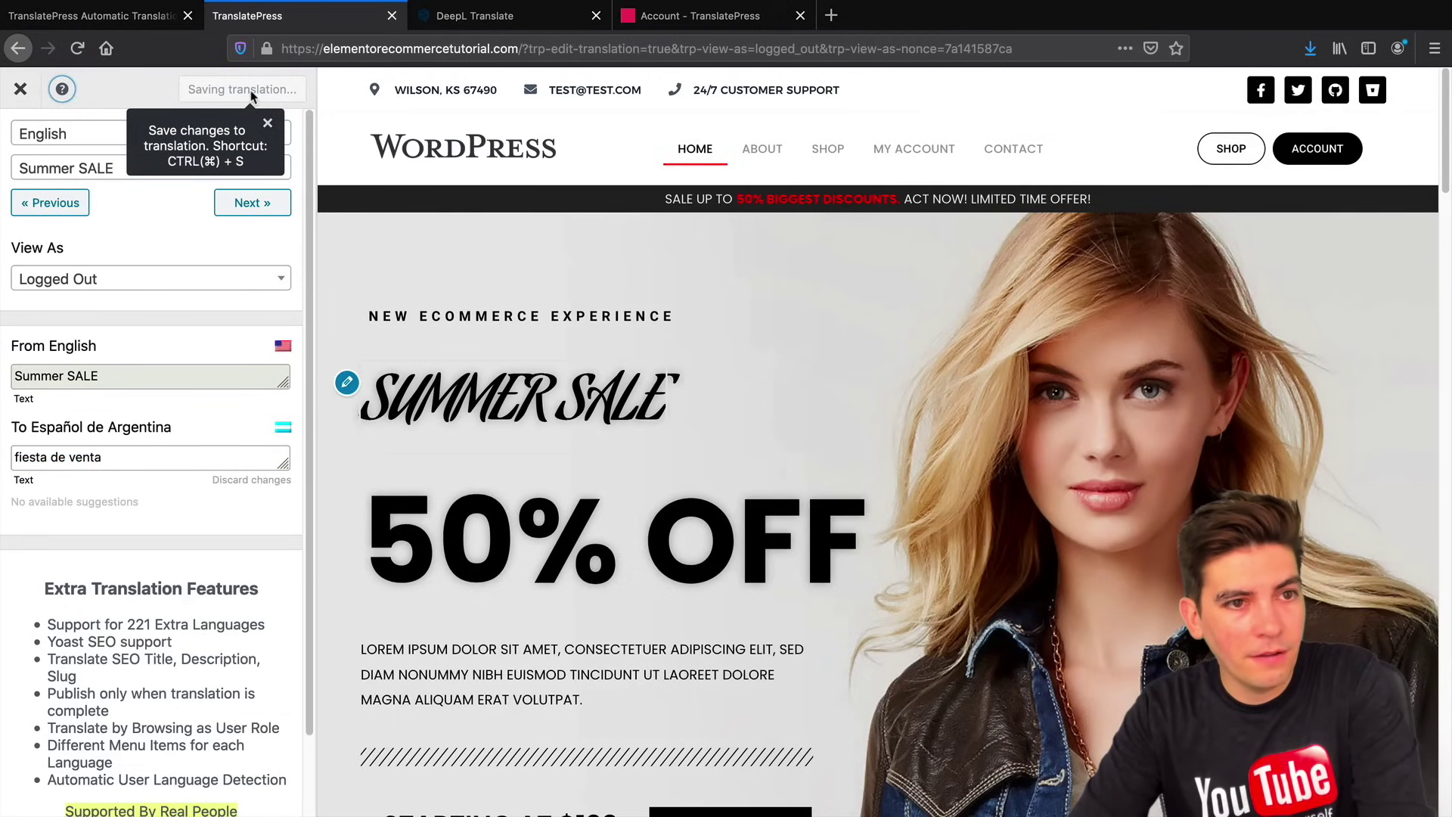
Review the Spanish translations of the "50% OFF" heading and the "Womans Shorts" product title under New Arrivals.
scroll(385, 515, "down", 1)
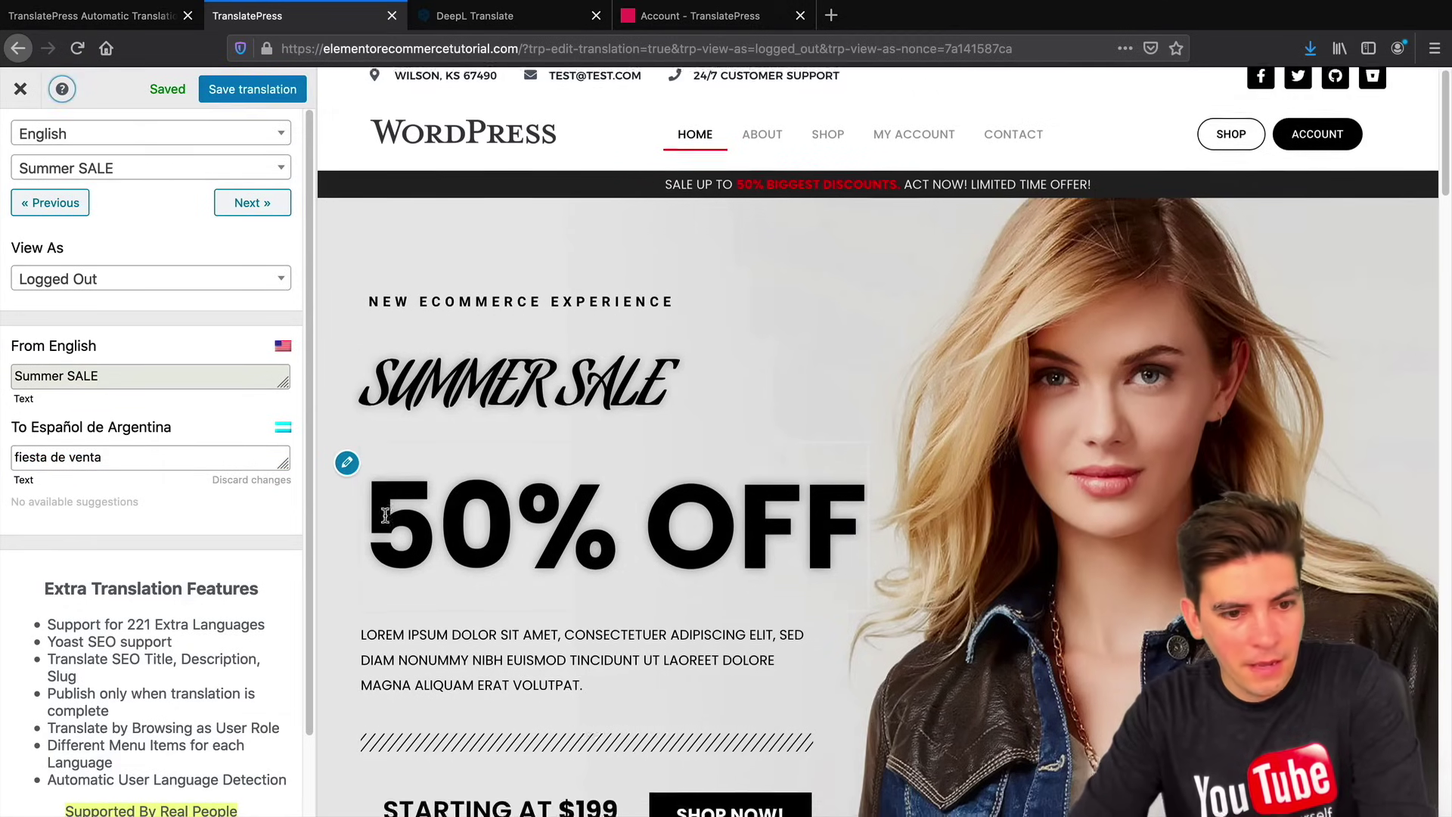
left_click(347, 462)
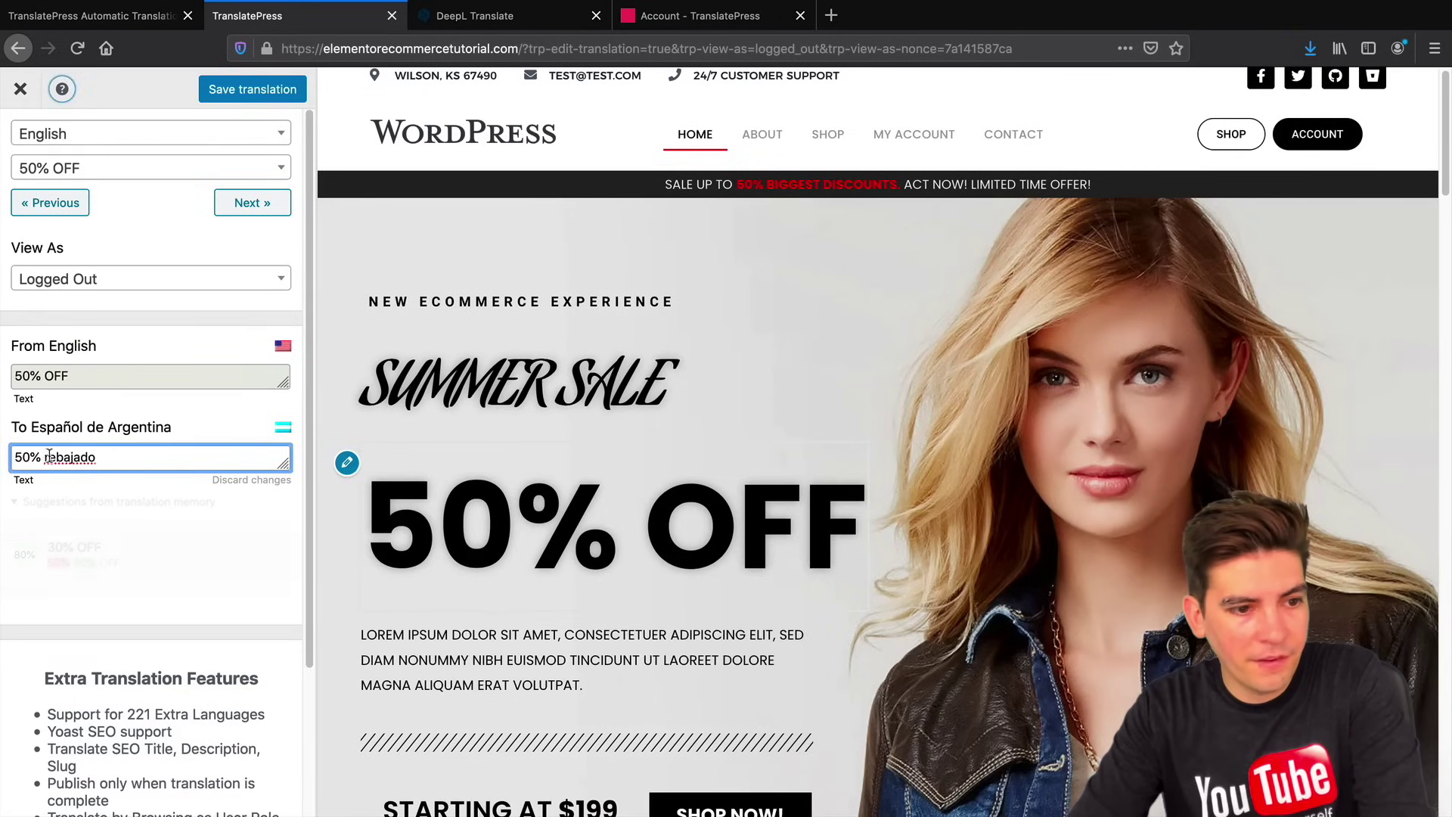
left_click_drag(45, 457, 102, 462)
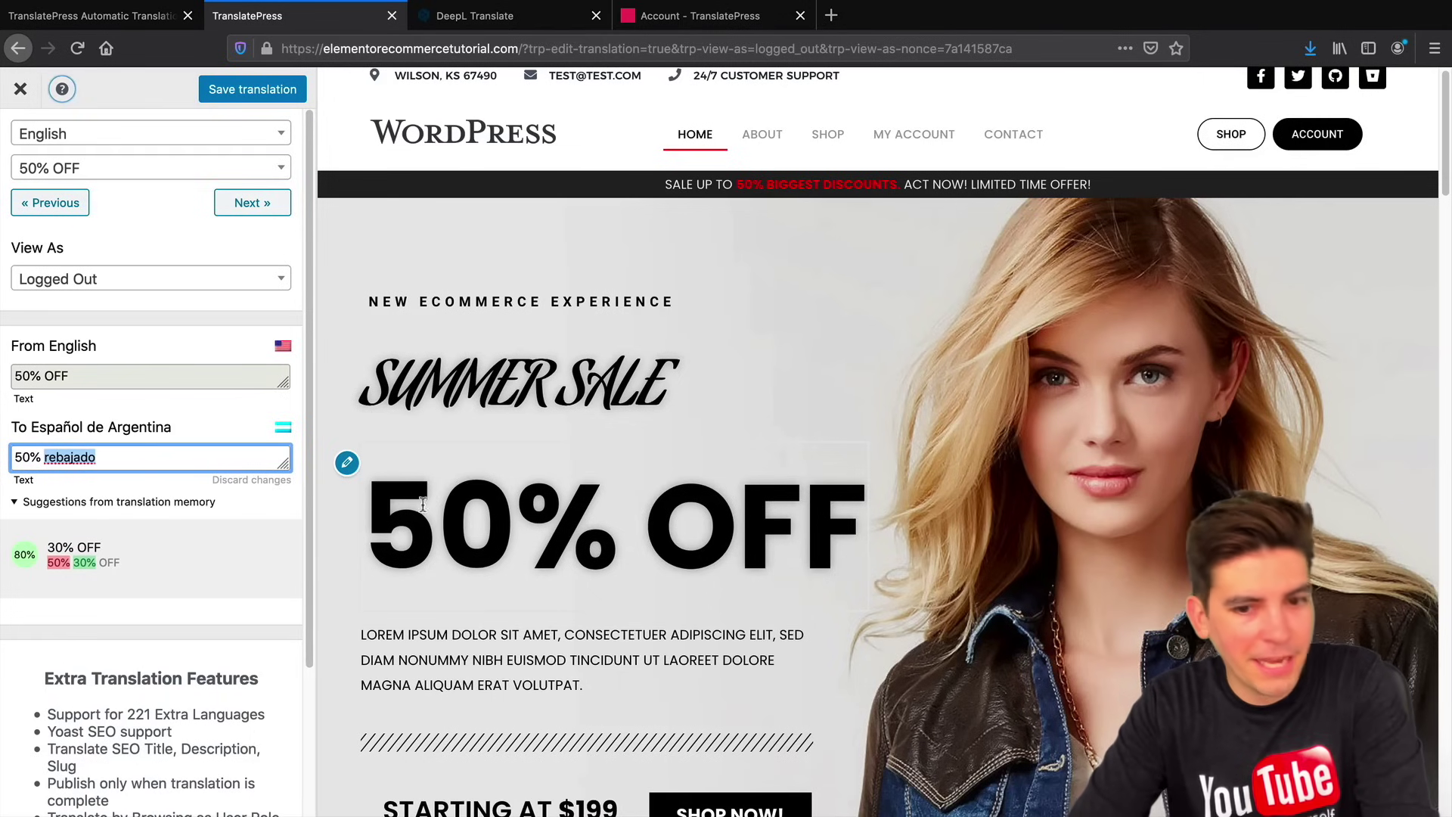
scroll(454, 514, "down", 1)
scroll(541, 524, "down", 3)
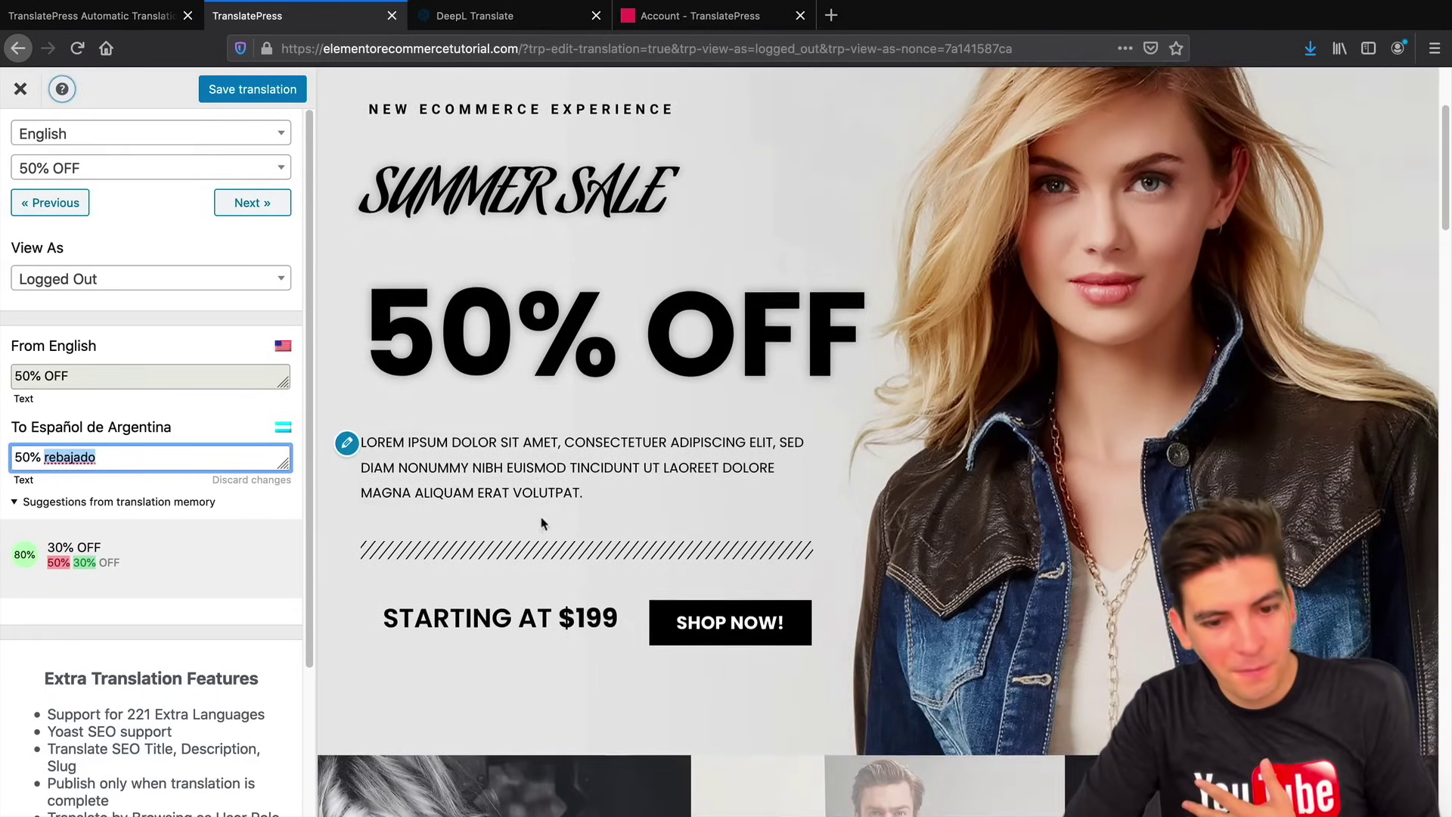
scroll(545, 525, "down", 2)
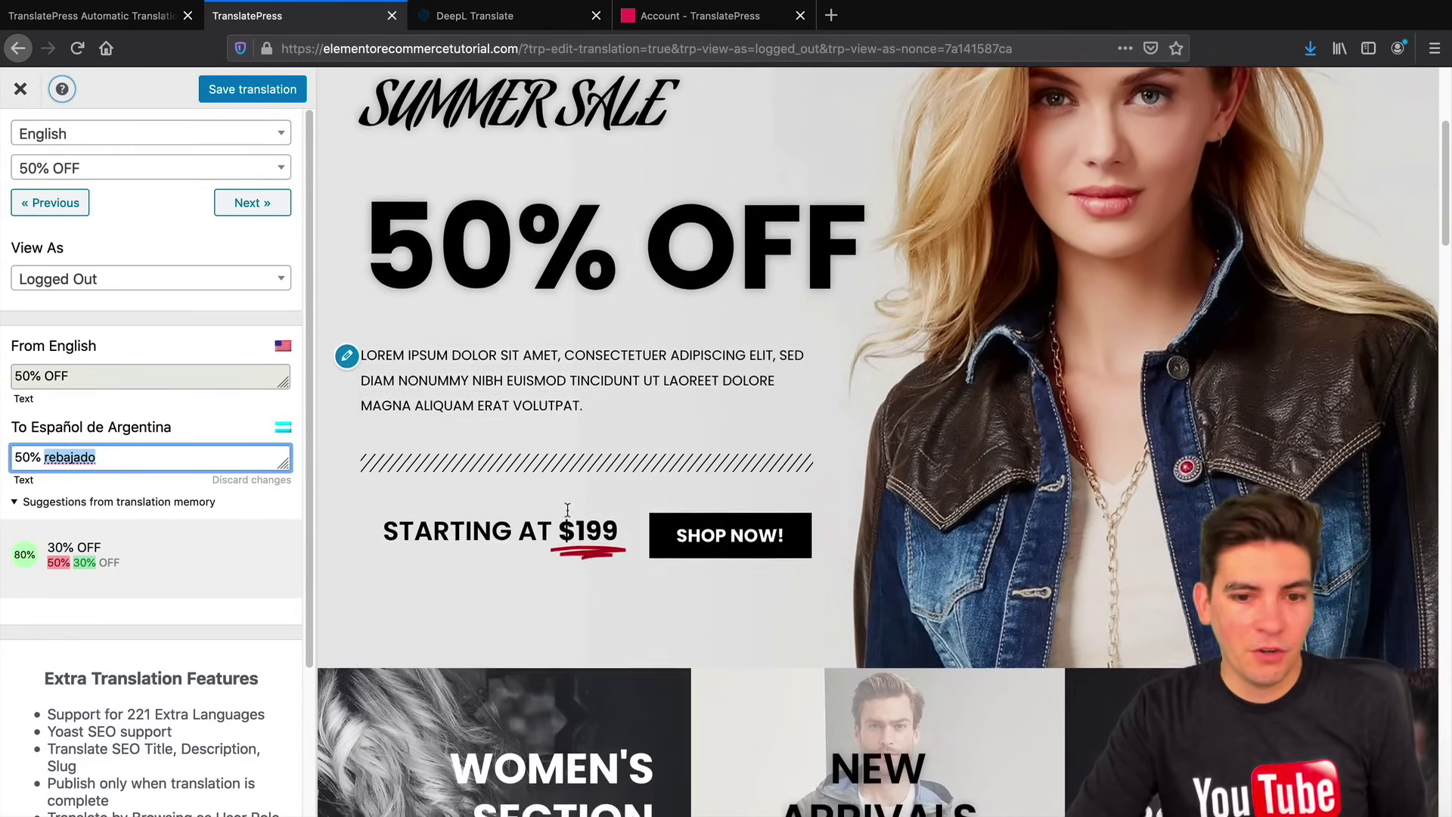
scroll(574, 515, "down", 1)
left_click(670, 536)
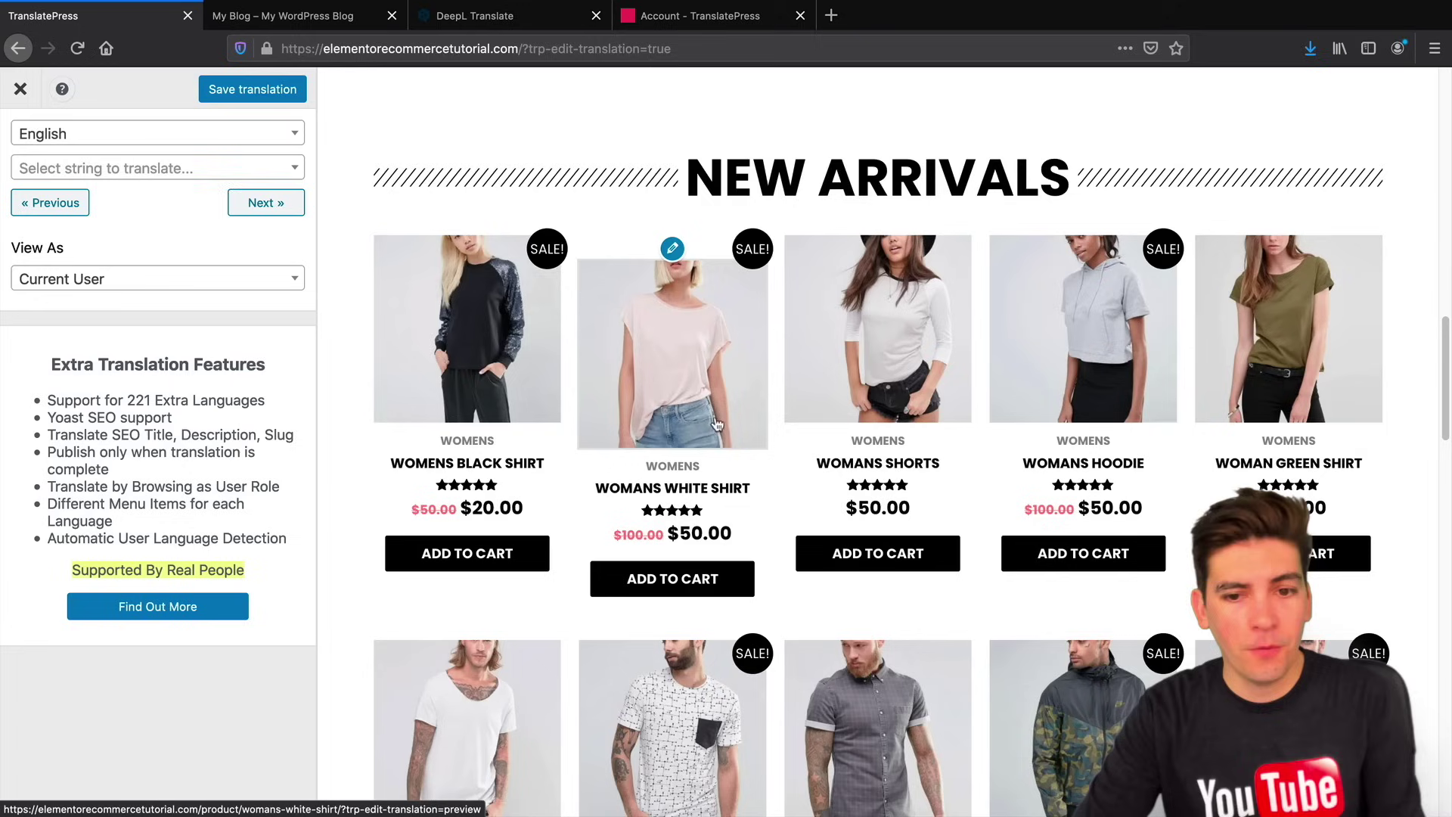
left_click(802, 468)
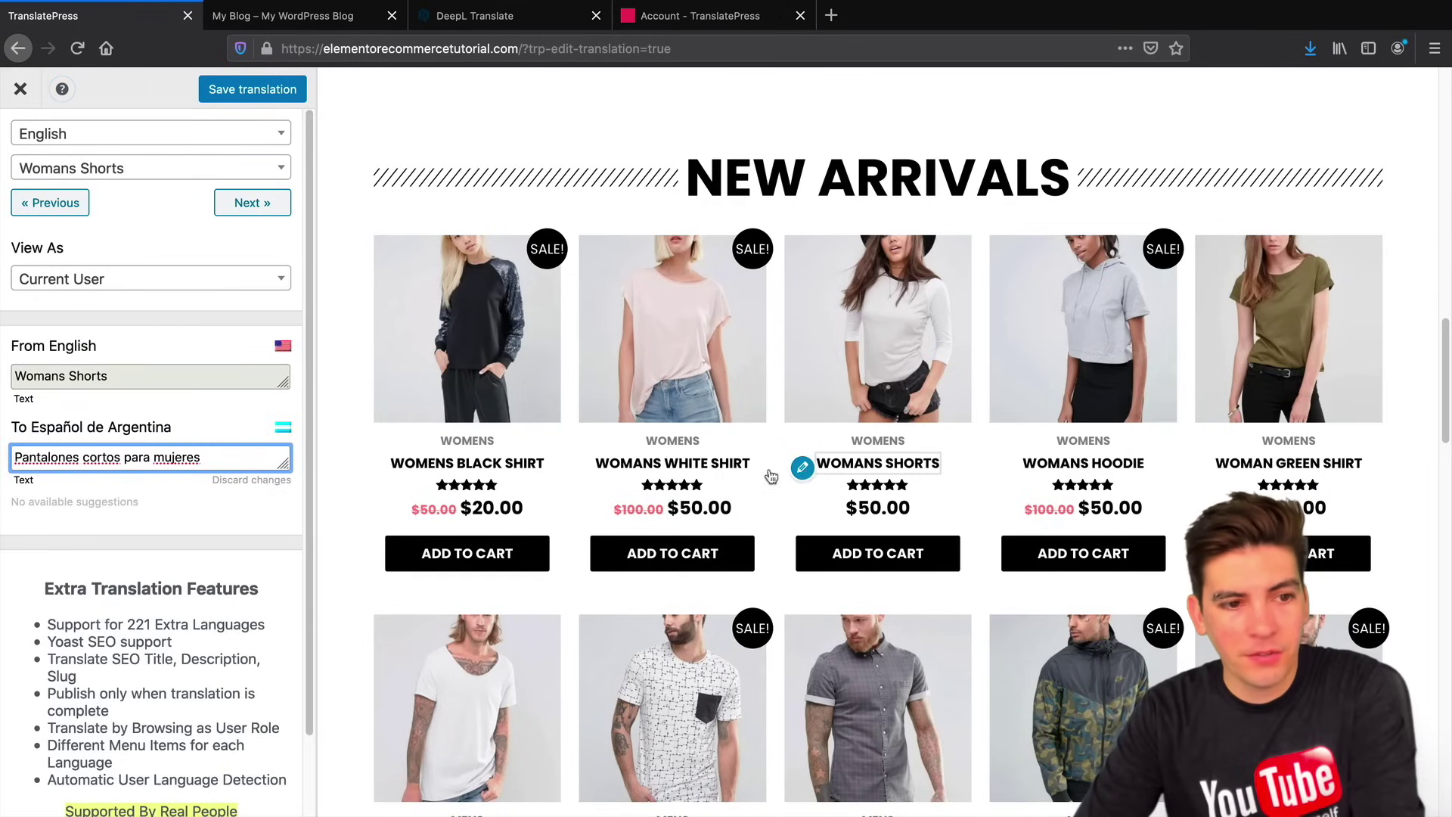
left_click_drag(201, 457, 15, 457)
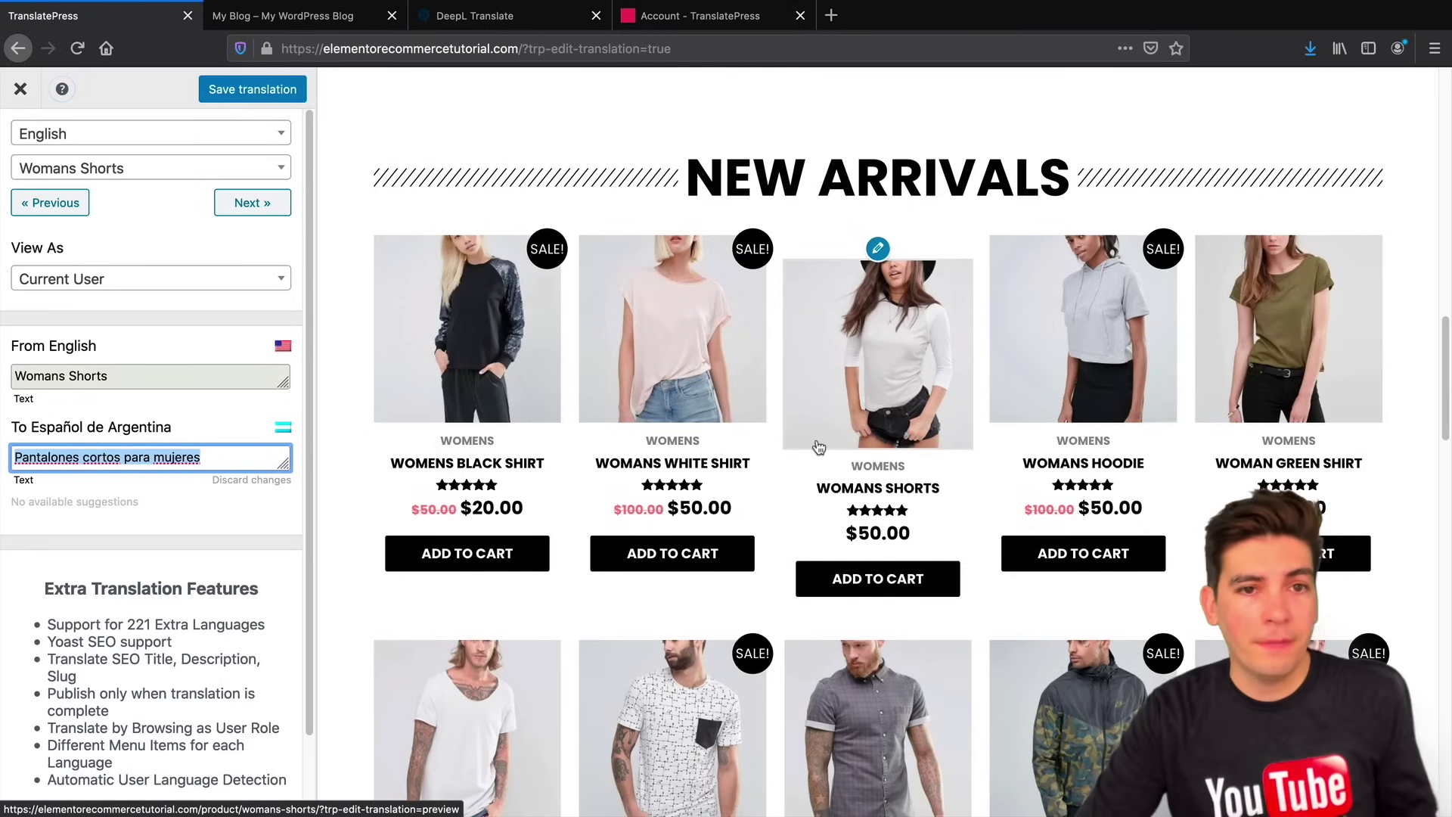
Switch to DeepL to review the Spanish translation of "whats up party people", then return to the TranslatePress editor.
right_click(515, 21)
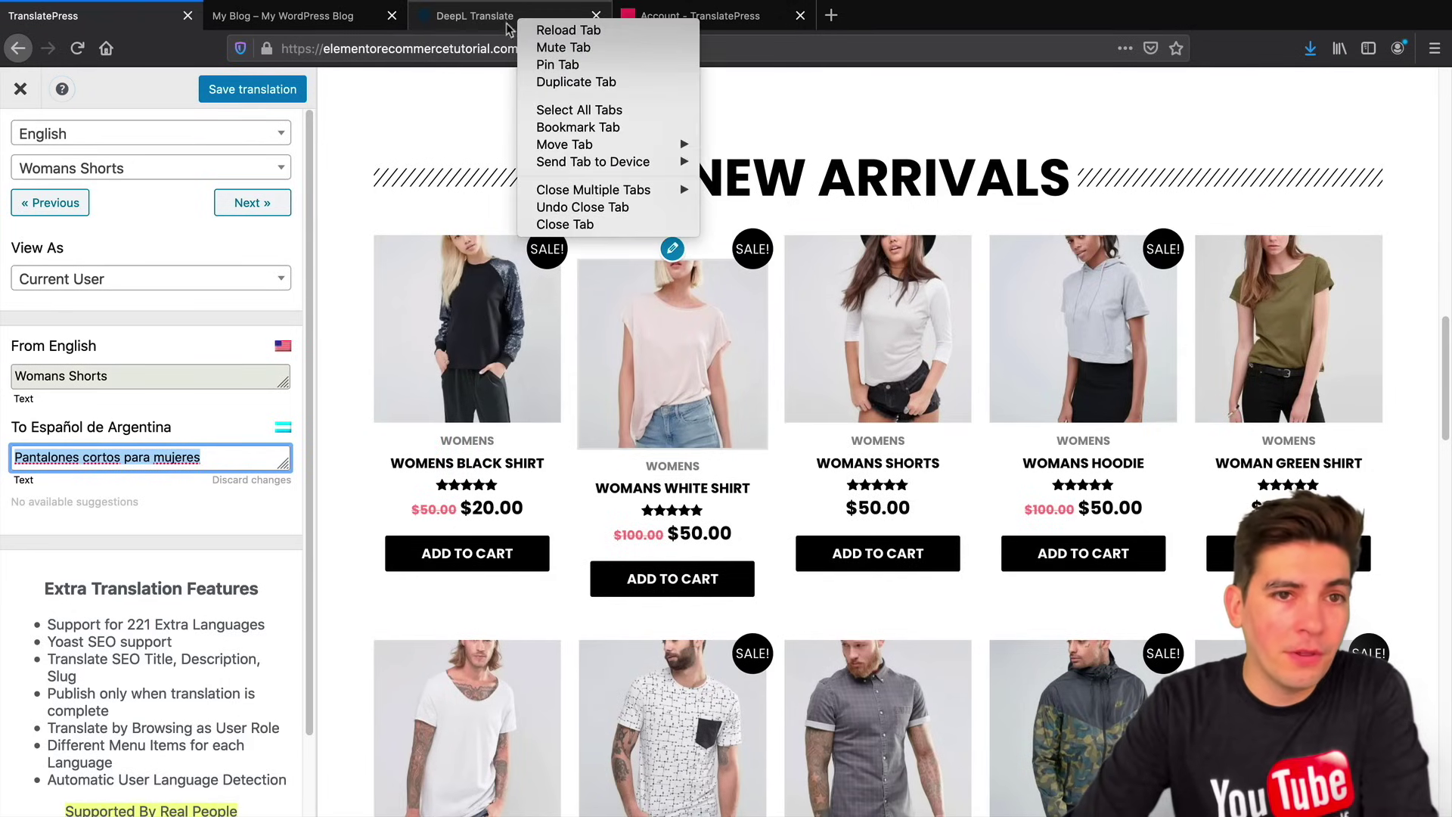
left_click(501, 23)
left_click(501, 21)
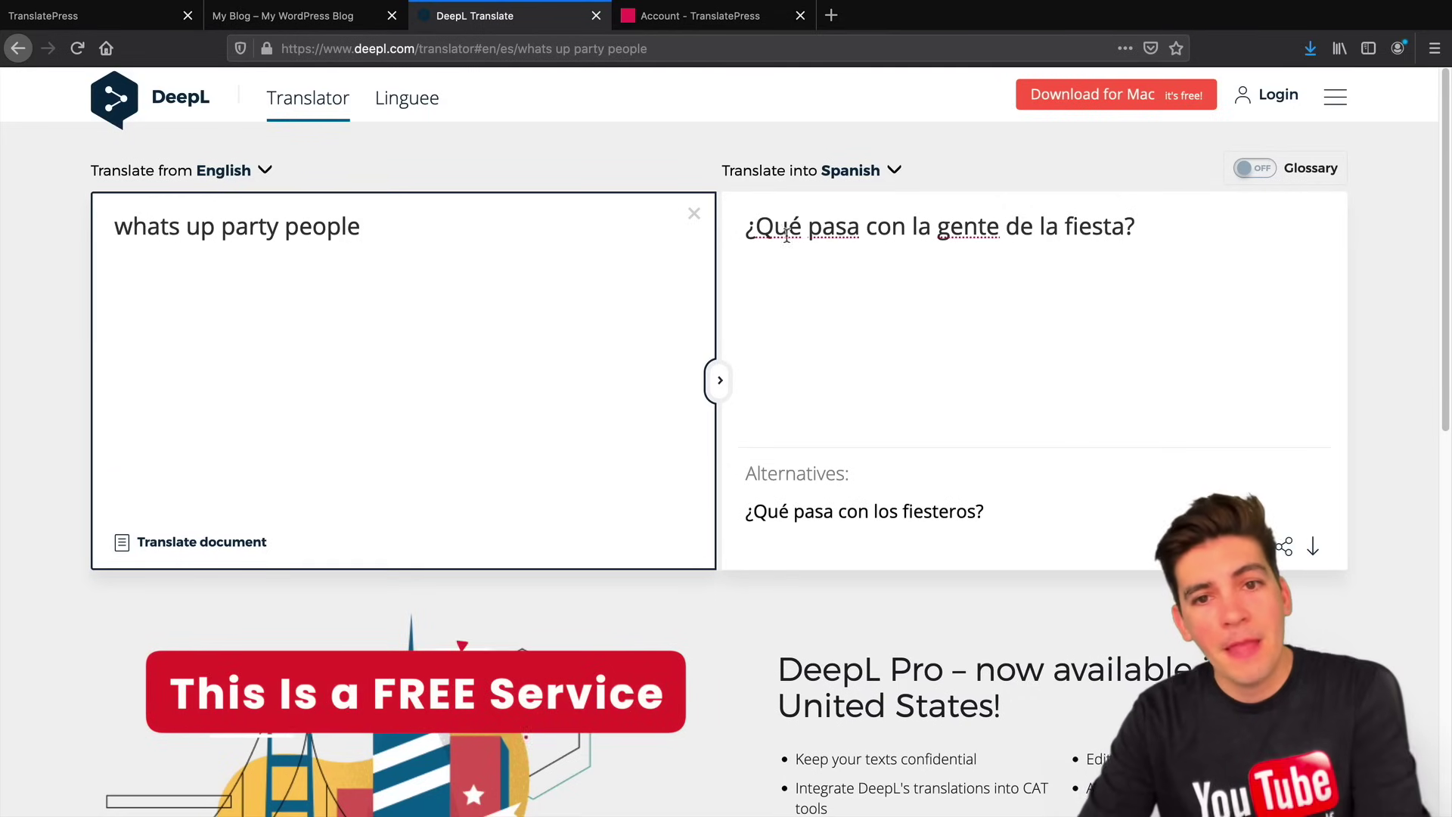
left_click(826, 228)
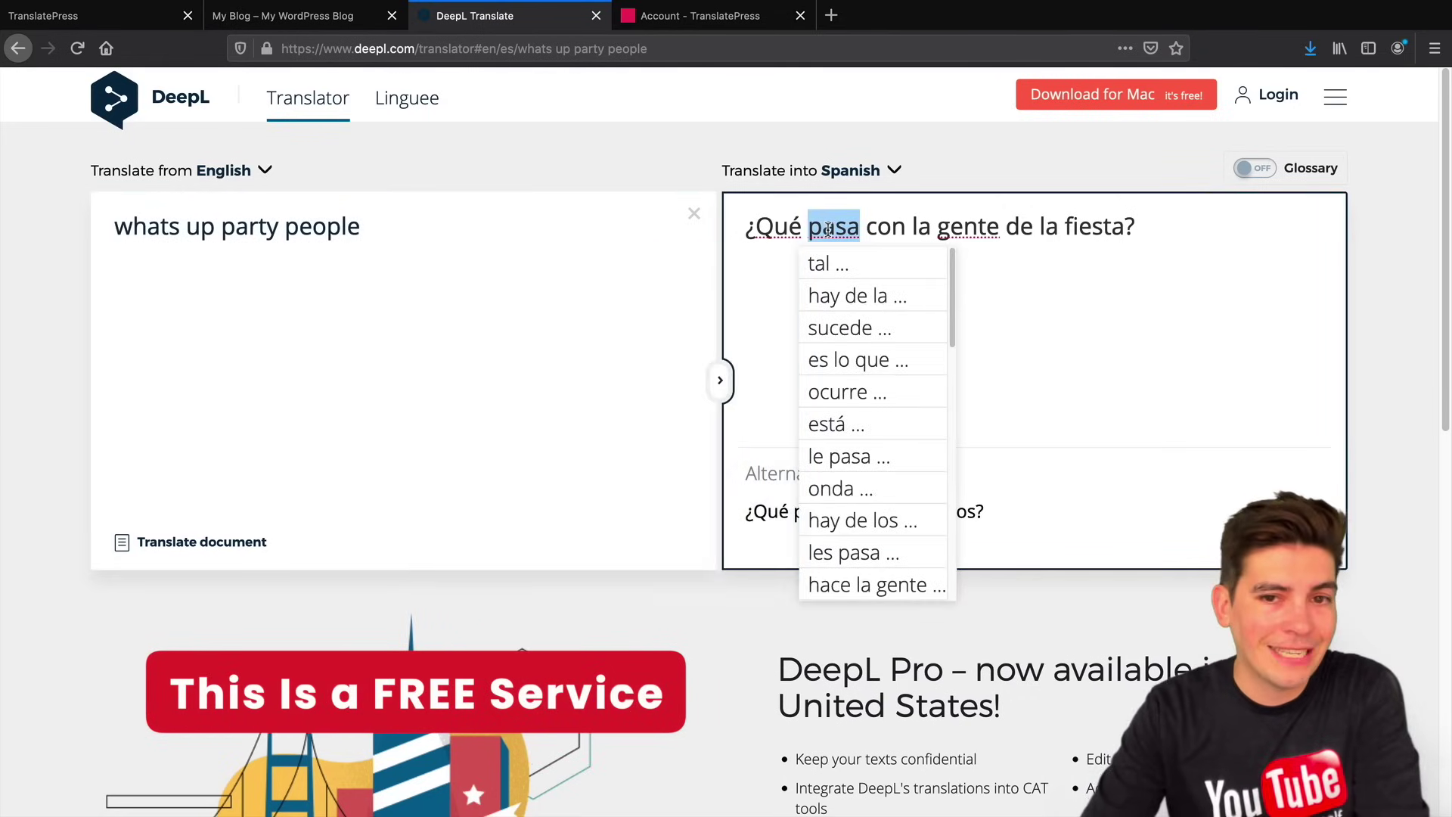
left_click_drag(1142, 234, 749, 223)
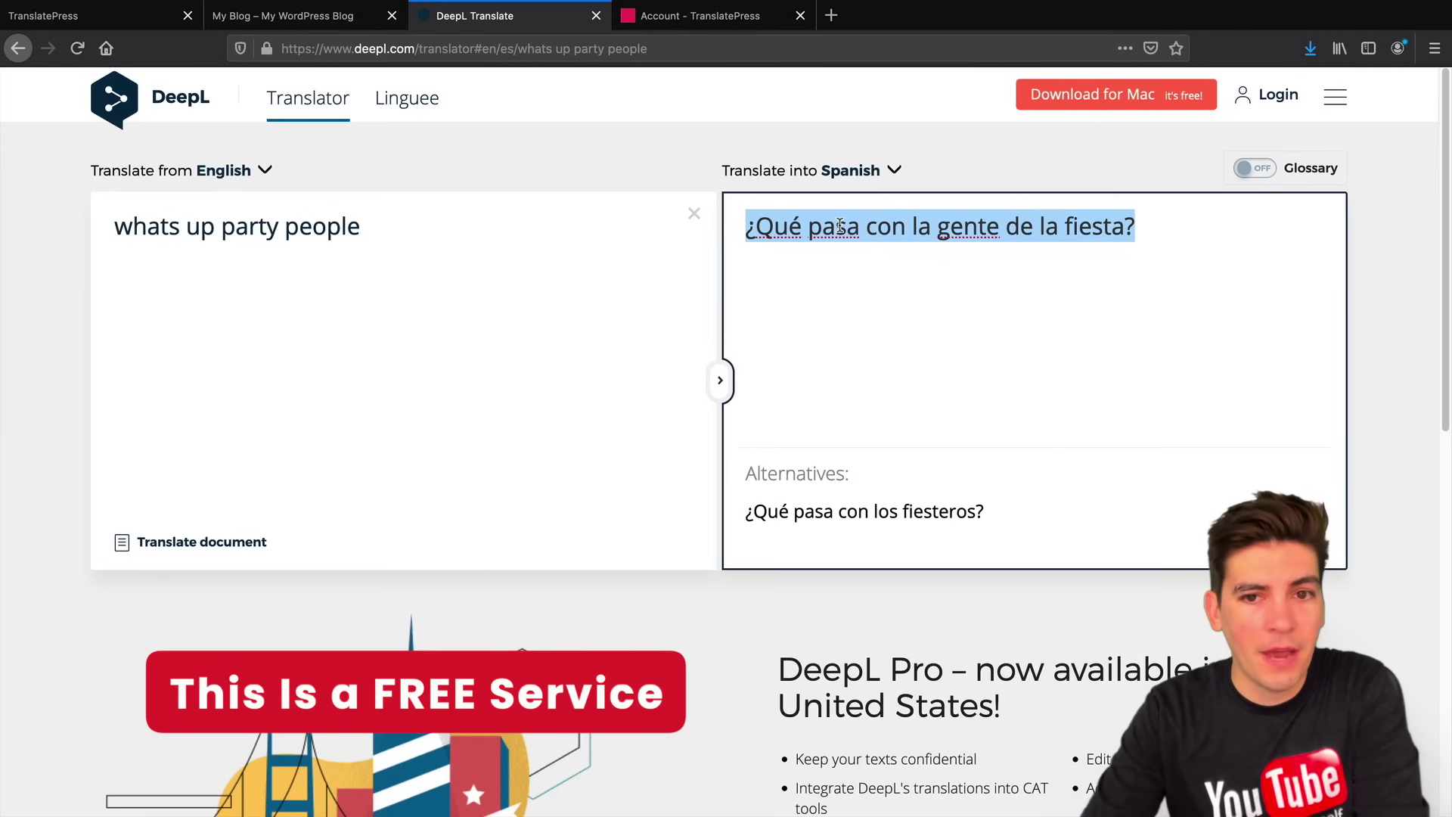
left_click(148, 23)
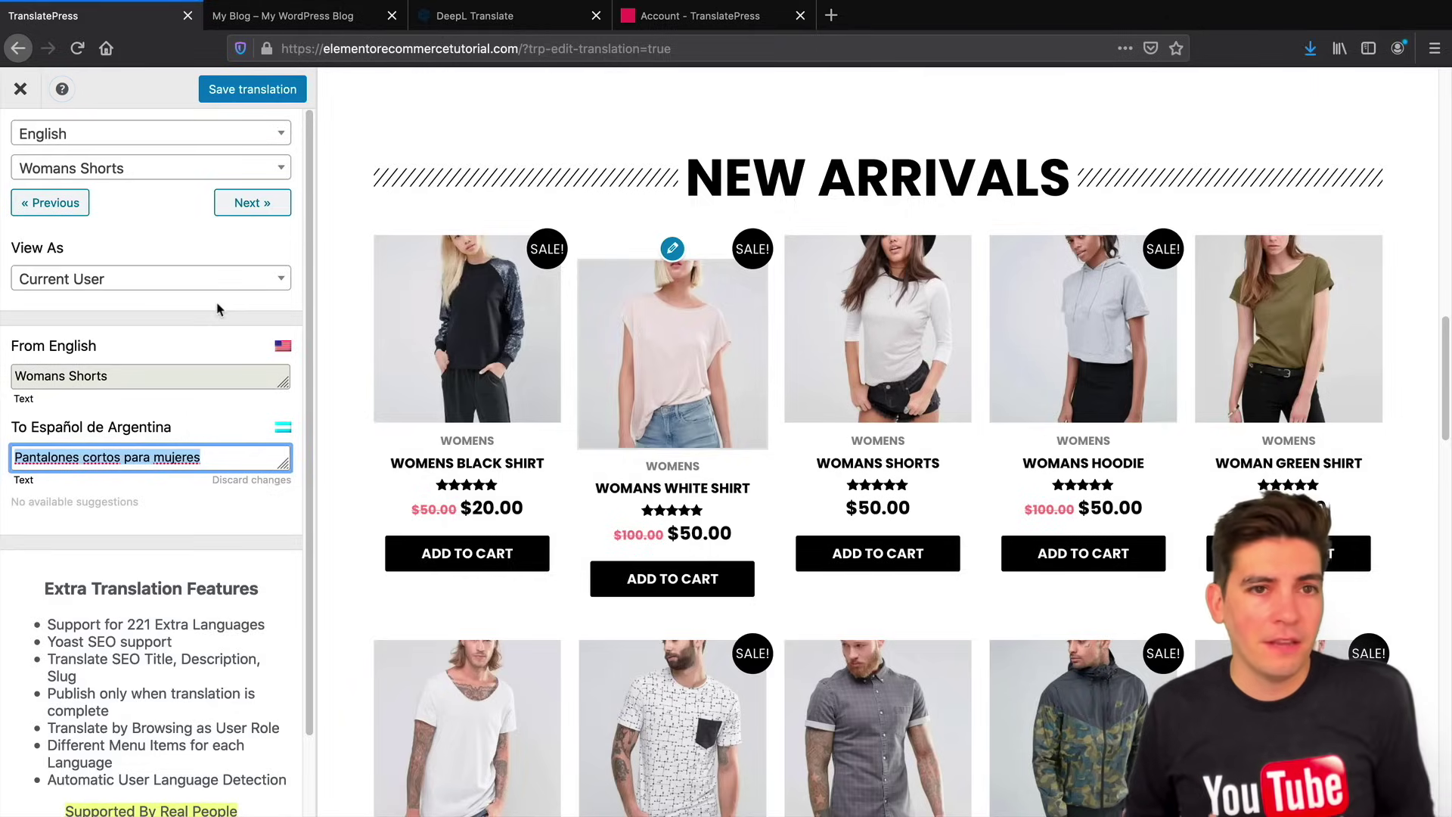
left_click(465, 17)
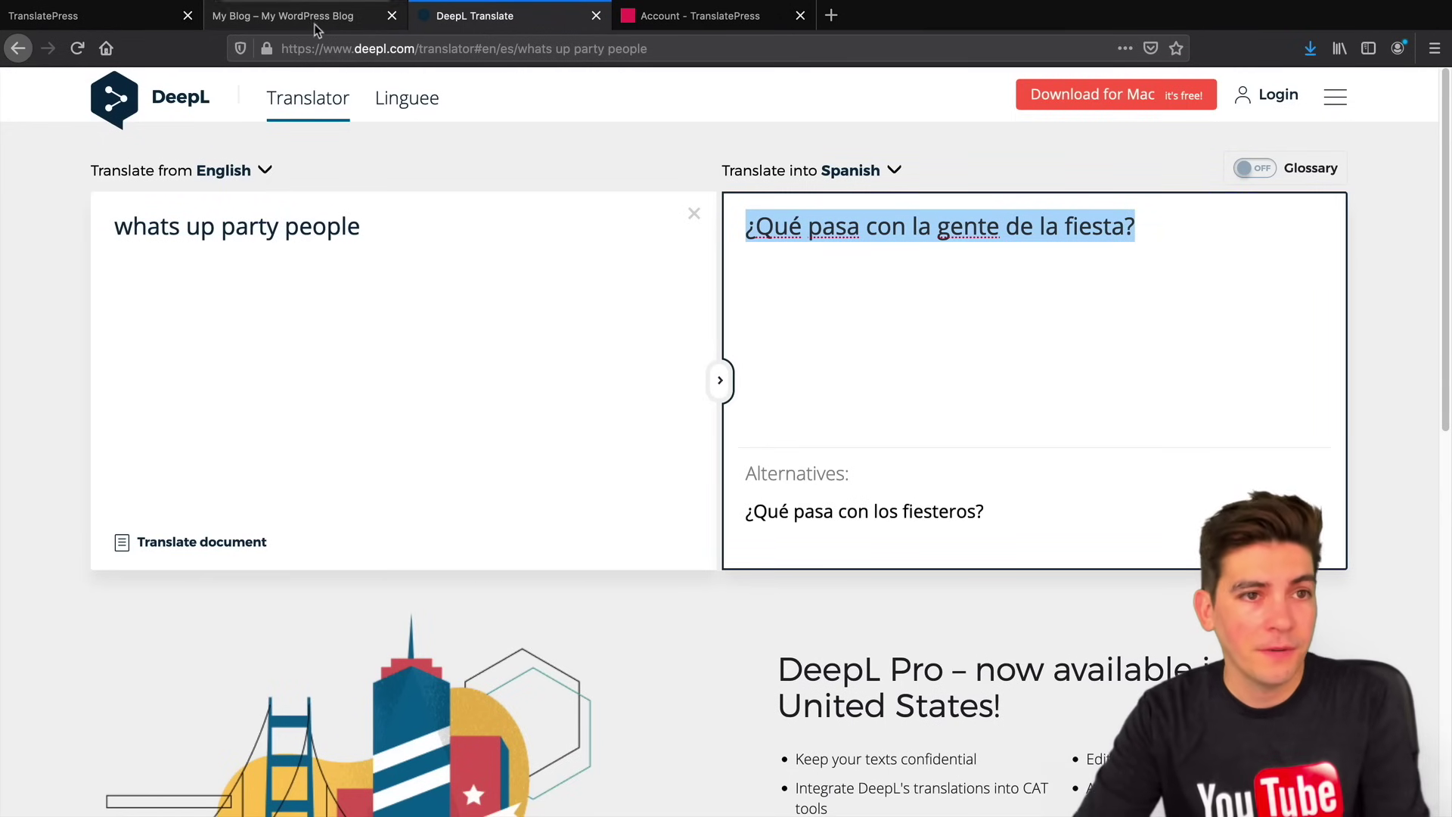
left_click(134, 25)
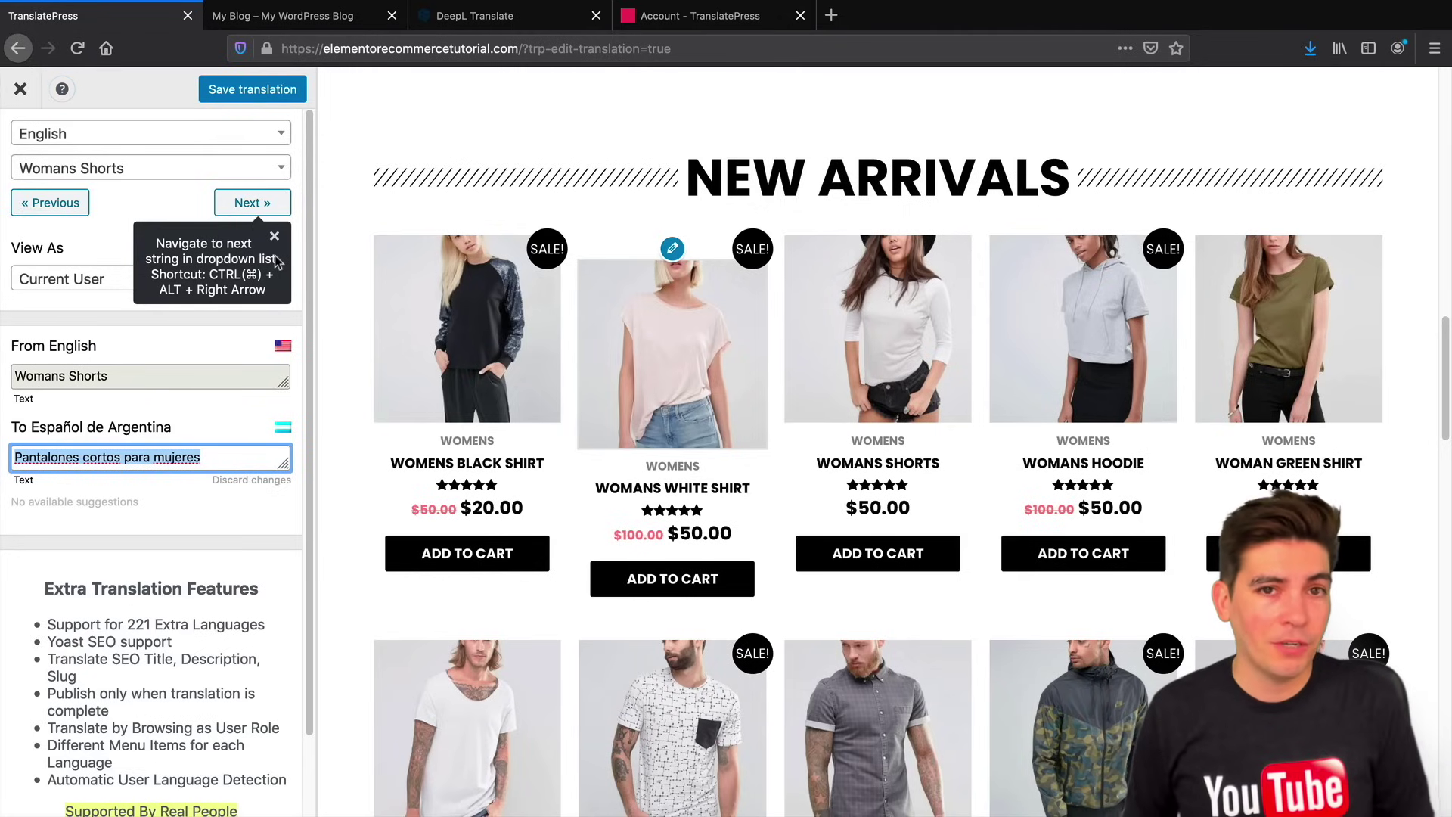
Close the translation editor and open the TranslatePress settings from the site's dashboard.
left_click(21, 91)
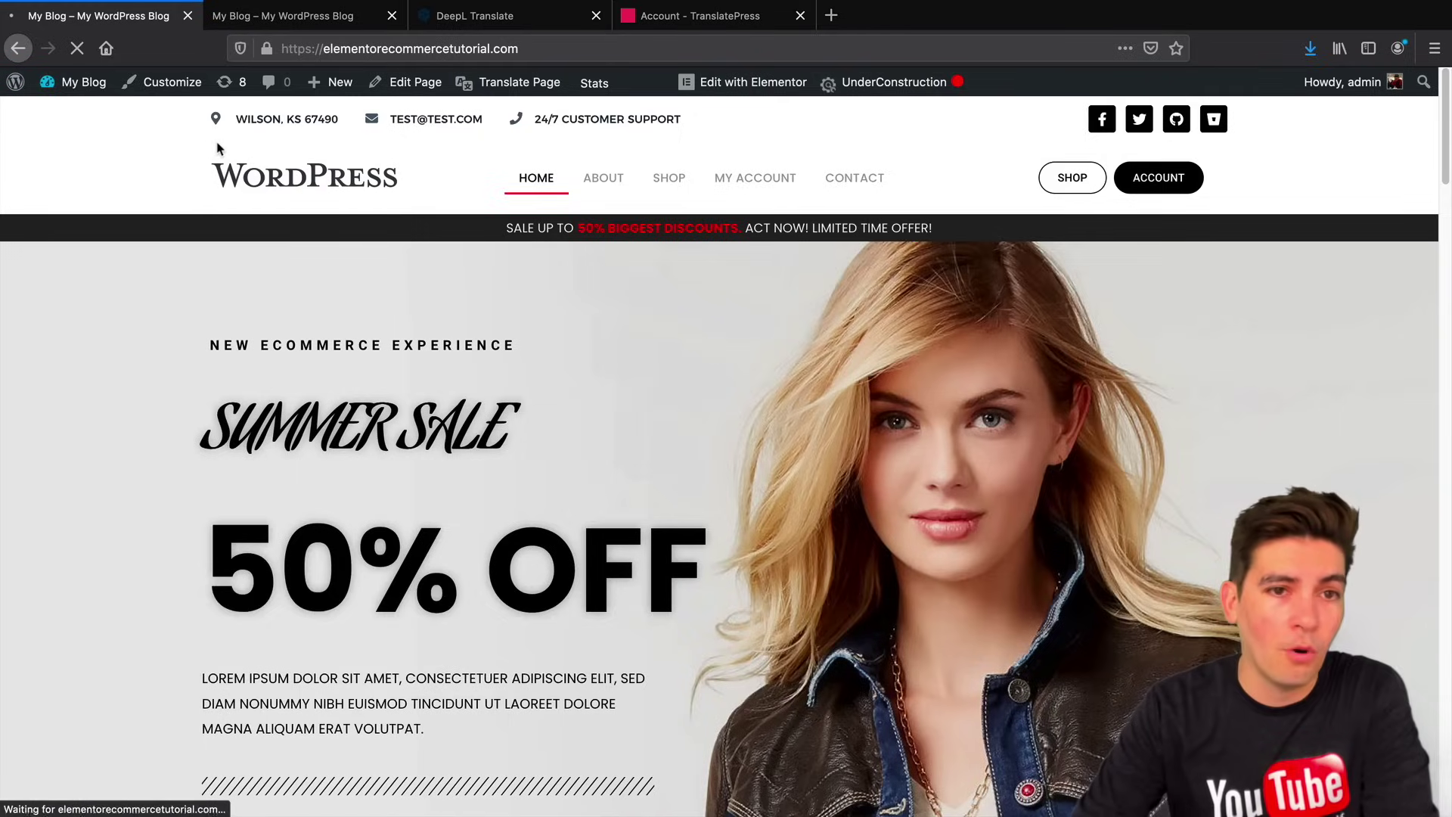
mouse_move(80, 83)
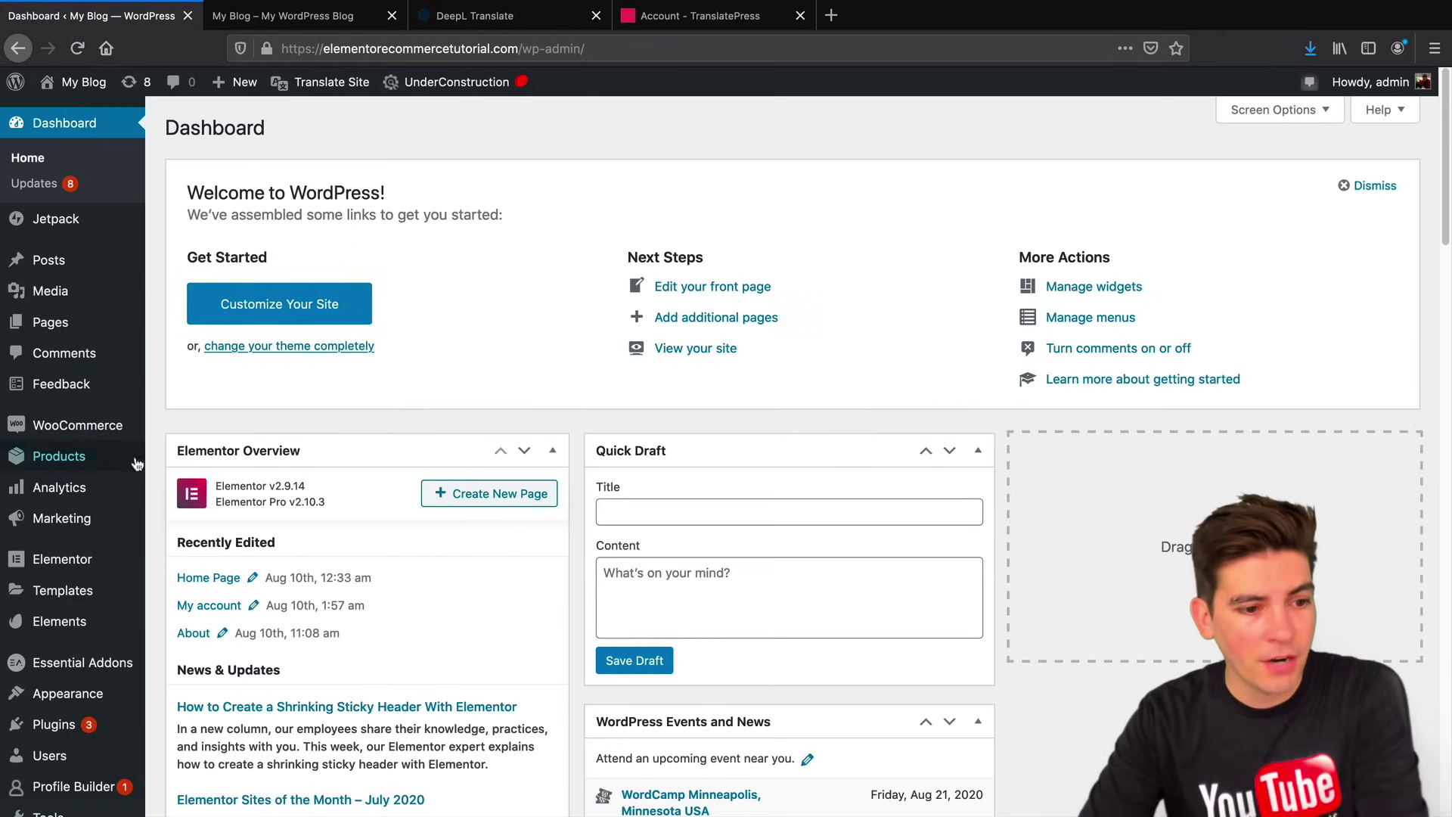
scroll(109, 563, "down", 3)
scroll(98, 582, "down", 3)
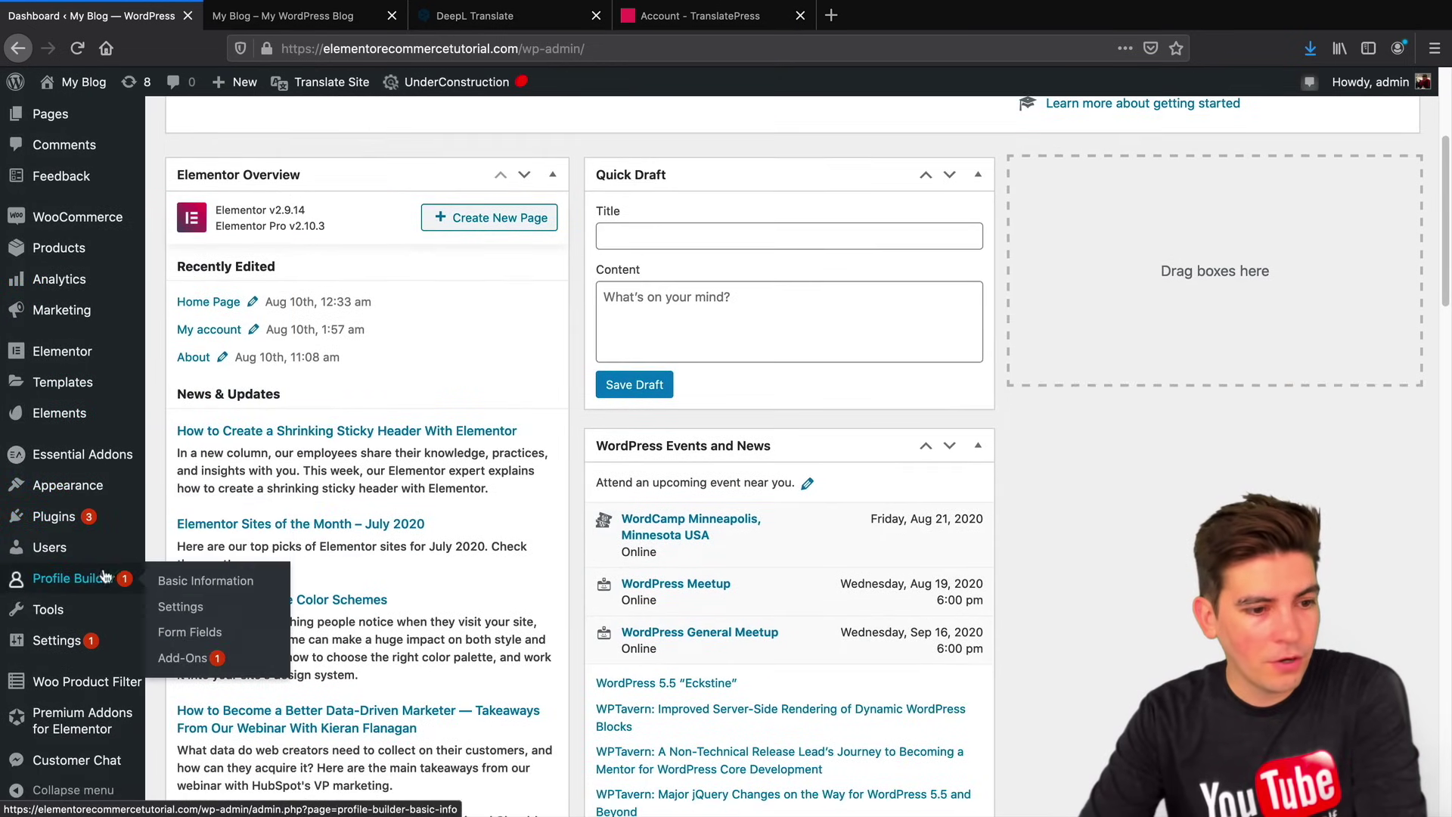
mouse_move(83, 632)
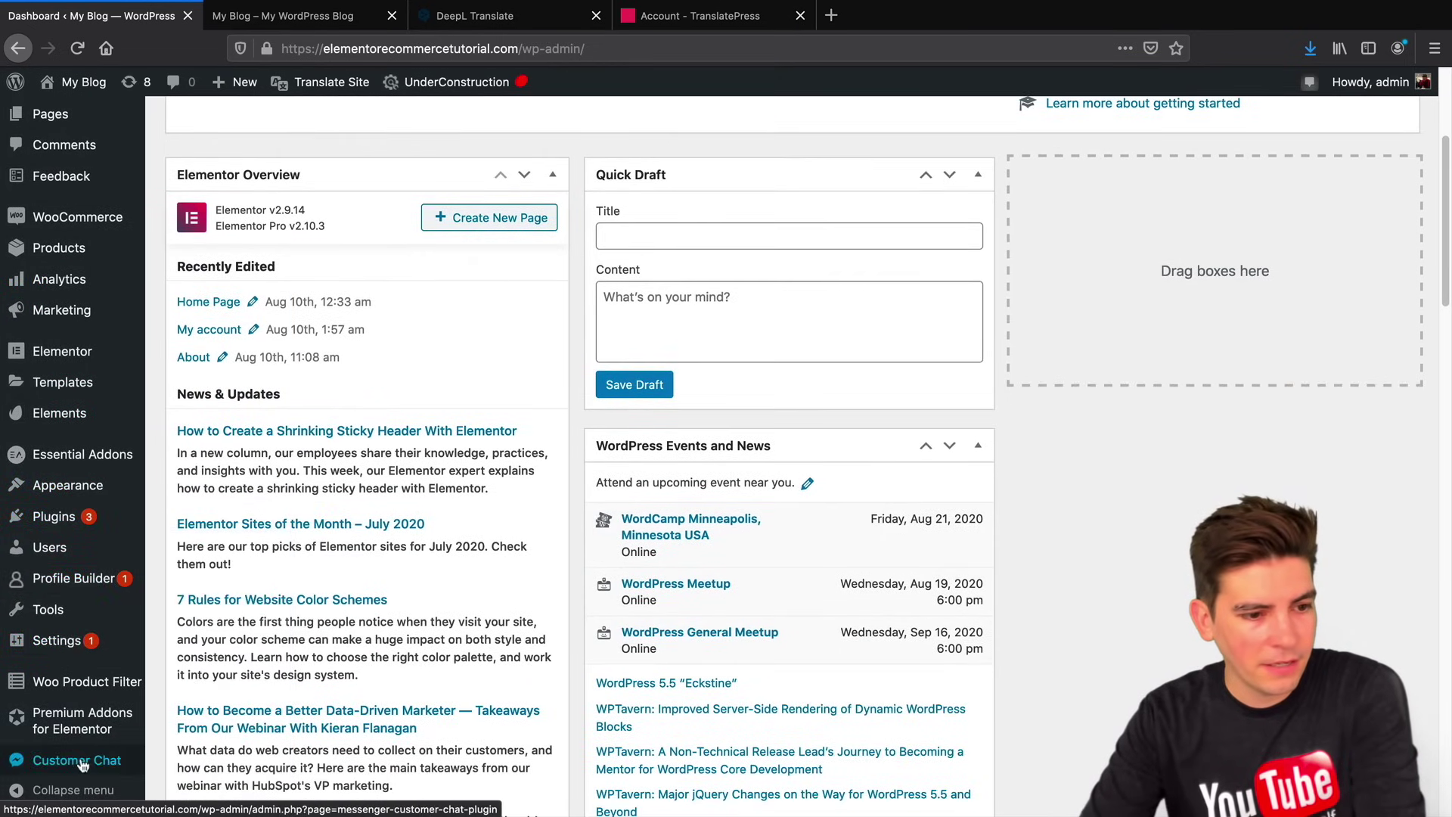
mouse_move(87, 539)
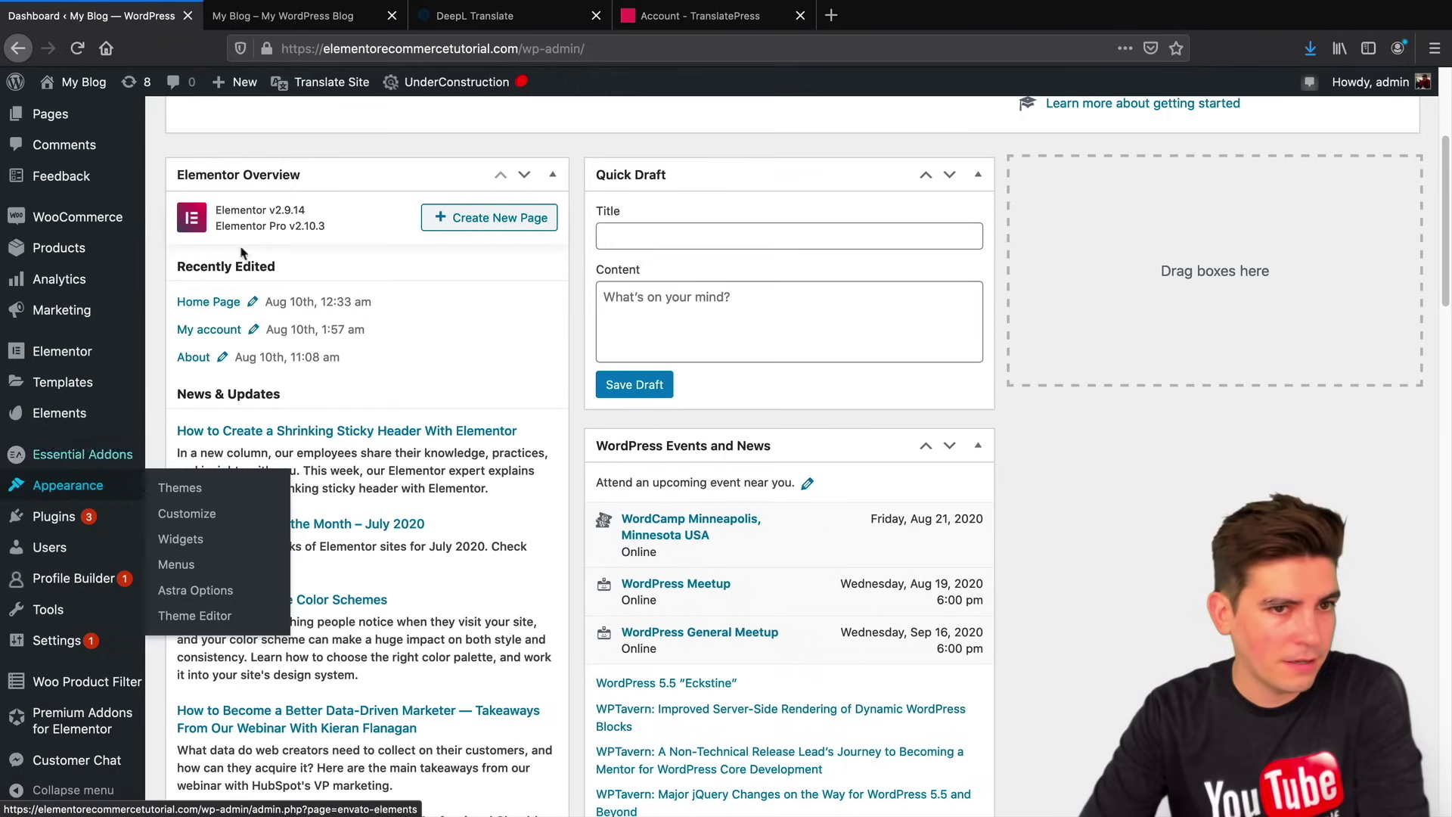
mouse_move(325, 83)
left_click(337, 121)
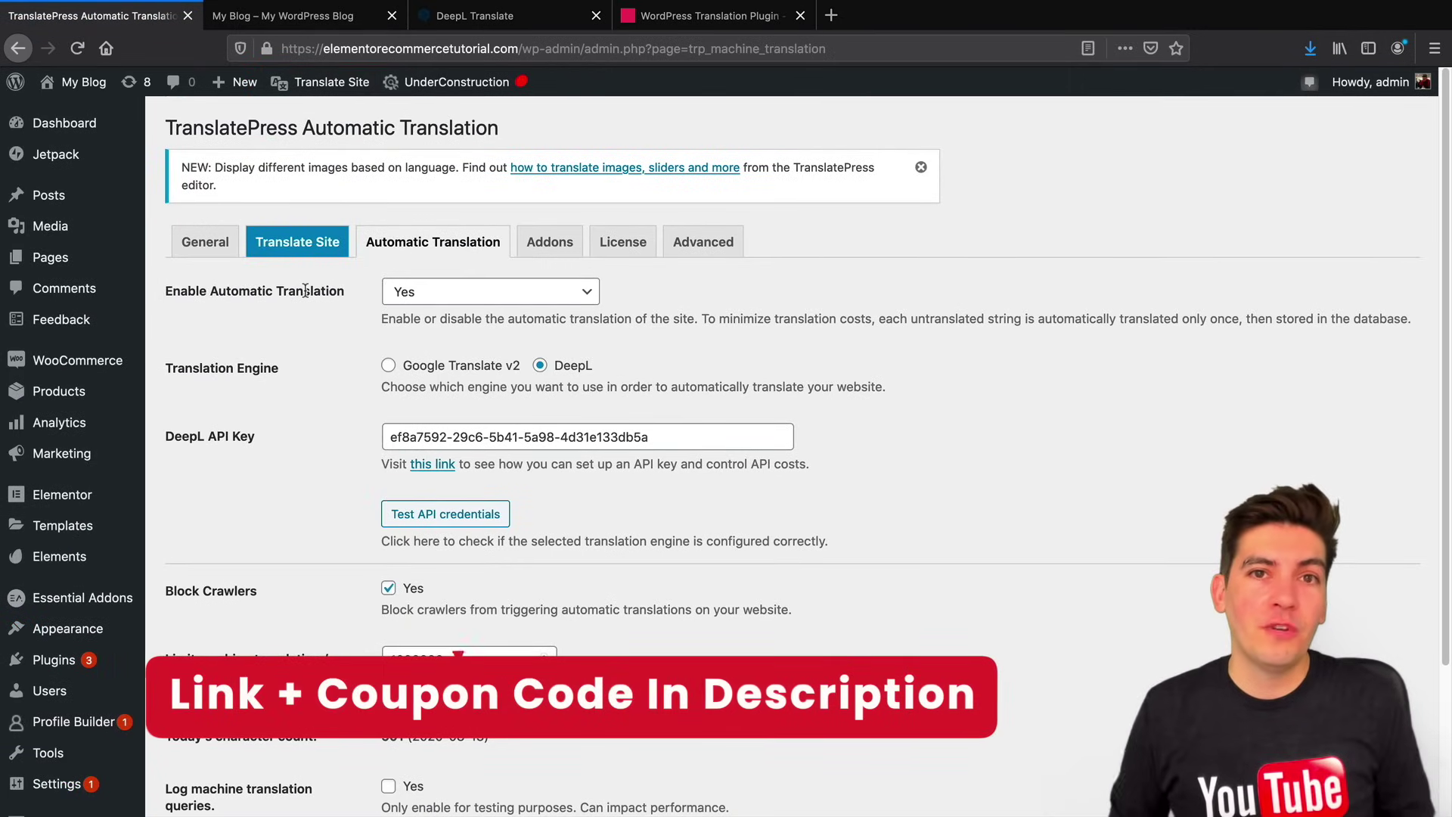
Switch to the TranslatePress website and open its pricing page to review the available plans.
left_click(683, 18)
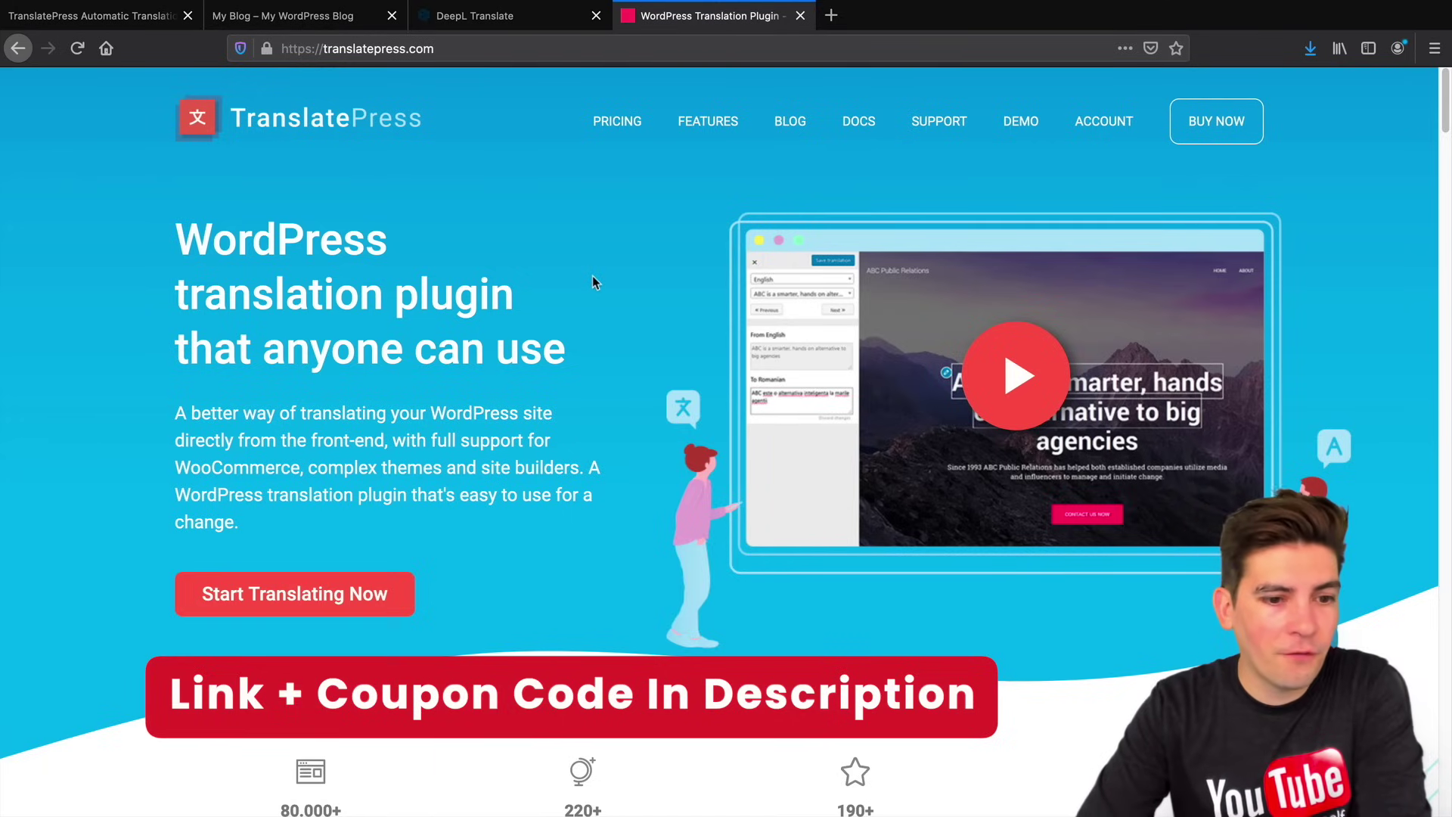
left_click(622, 123)
scroll(655, 236, "down", 5)
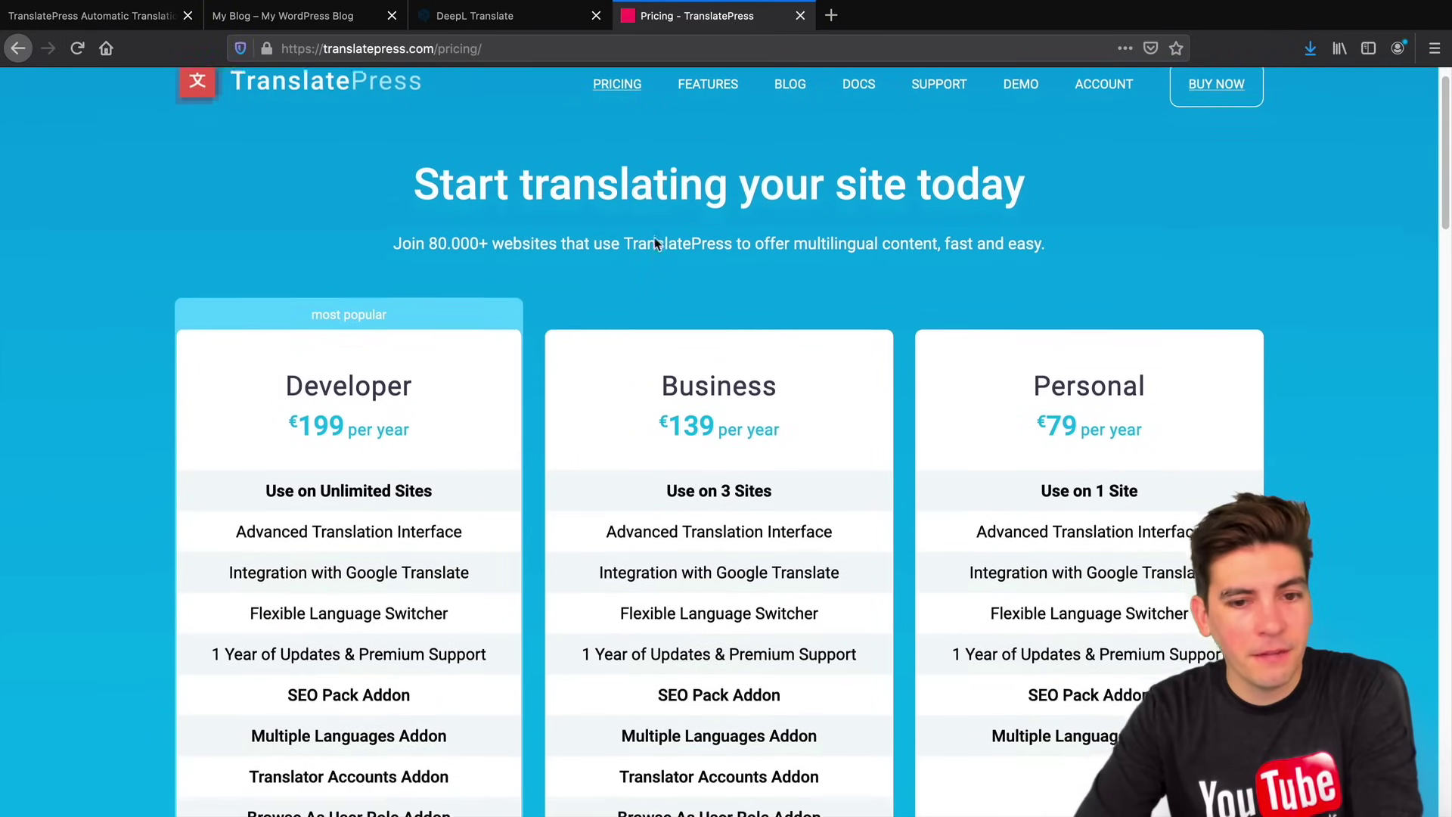
scroll(657, 235, "down", 1)
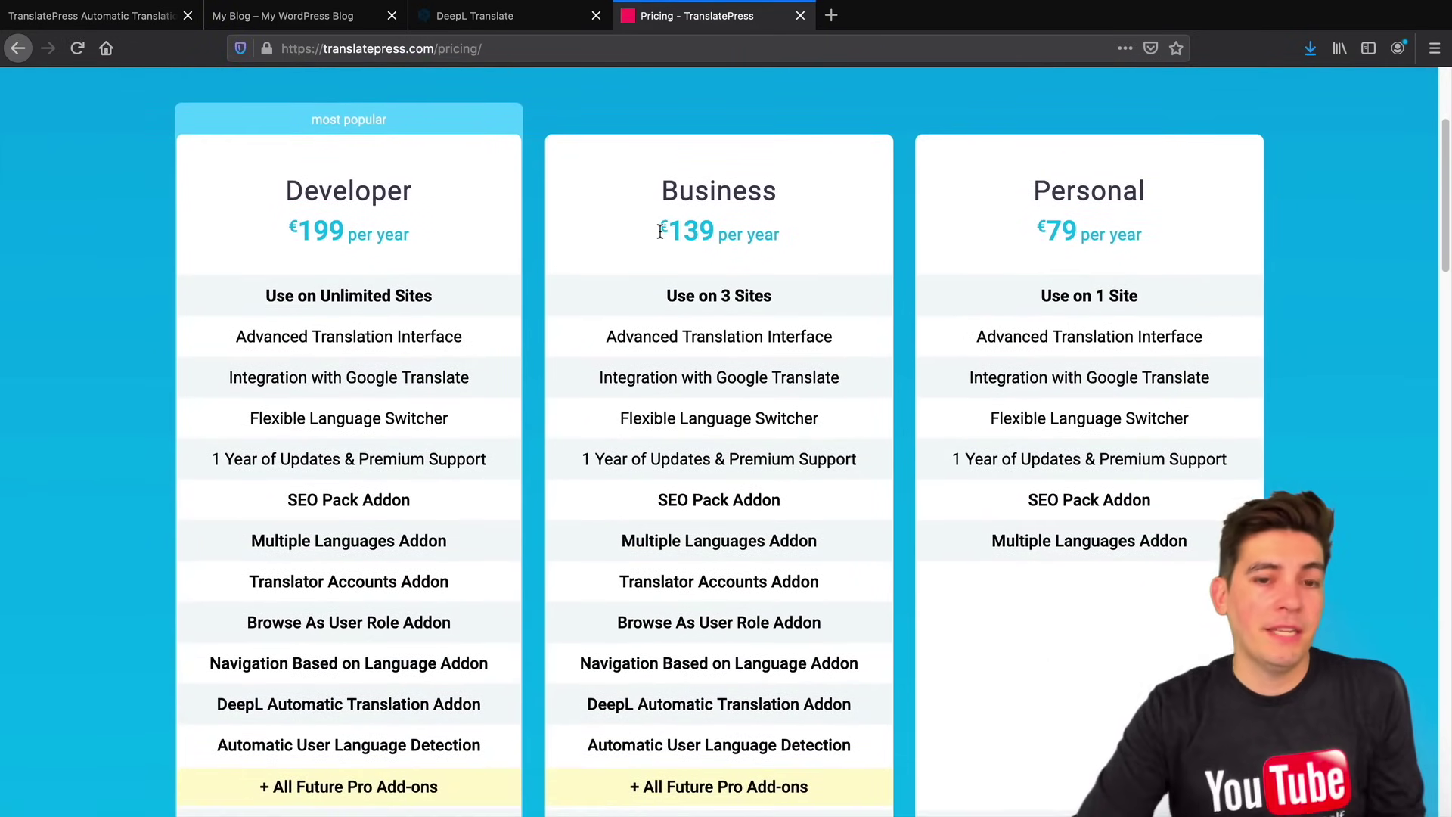
scroll(661, 231, "down", 1)
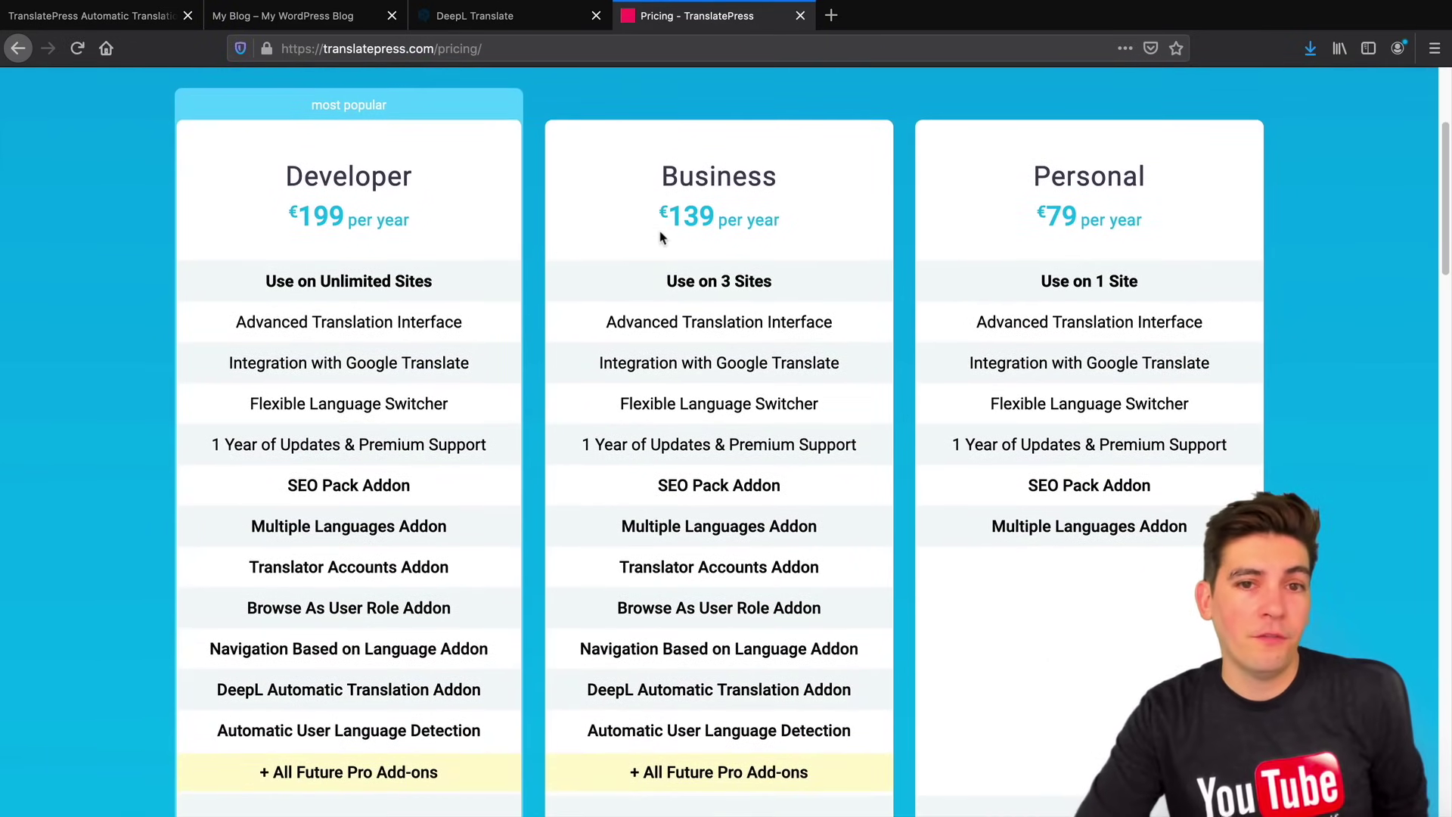
Compare the Developer, Business and Personal plan prices, then view the description of the Business plan's SEO Pack Addon.
double_click(761, 170)
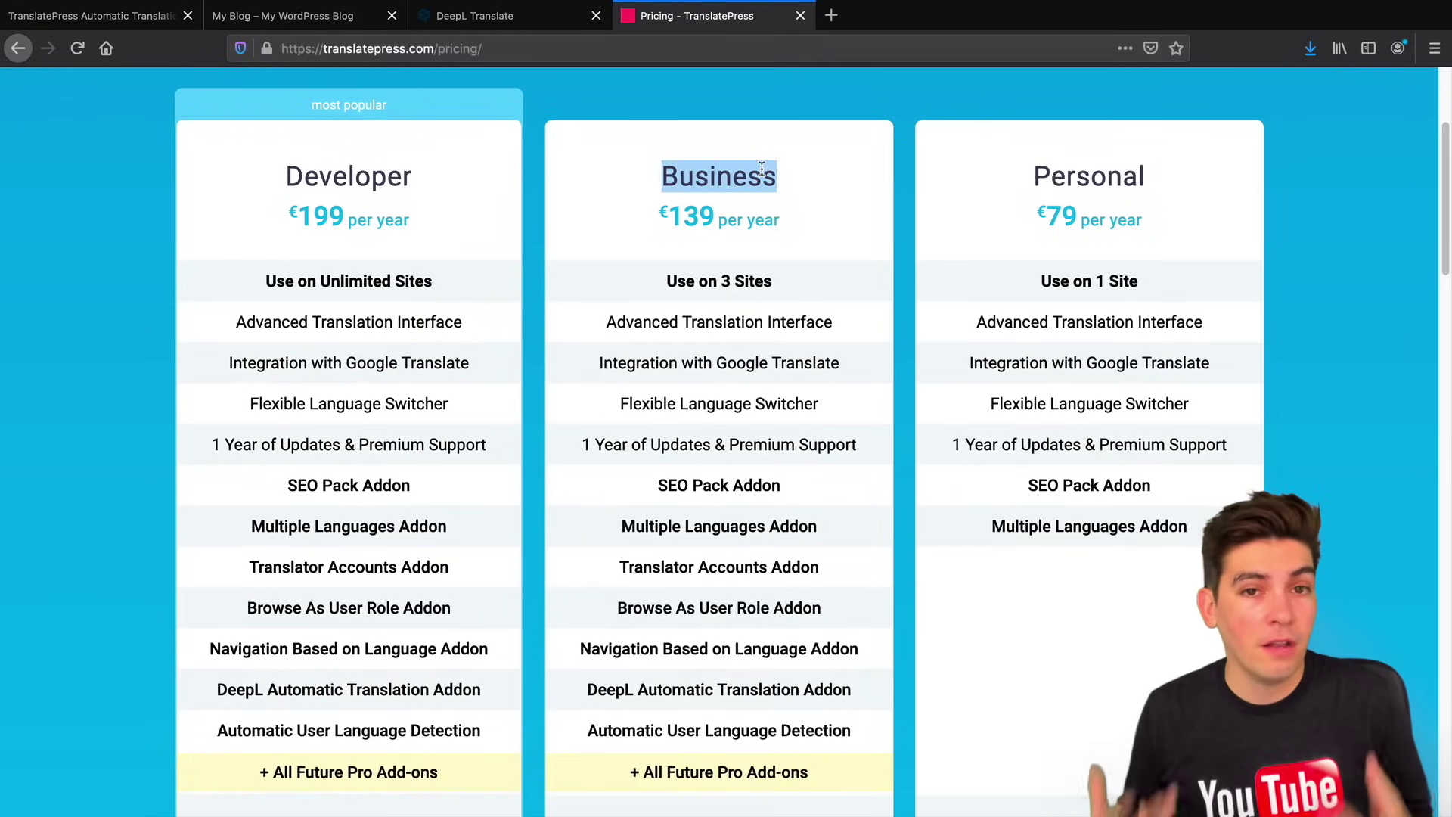
double_click(383, 175)
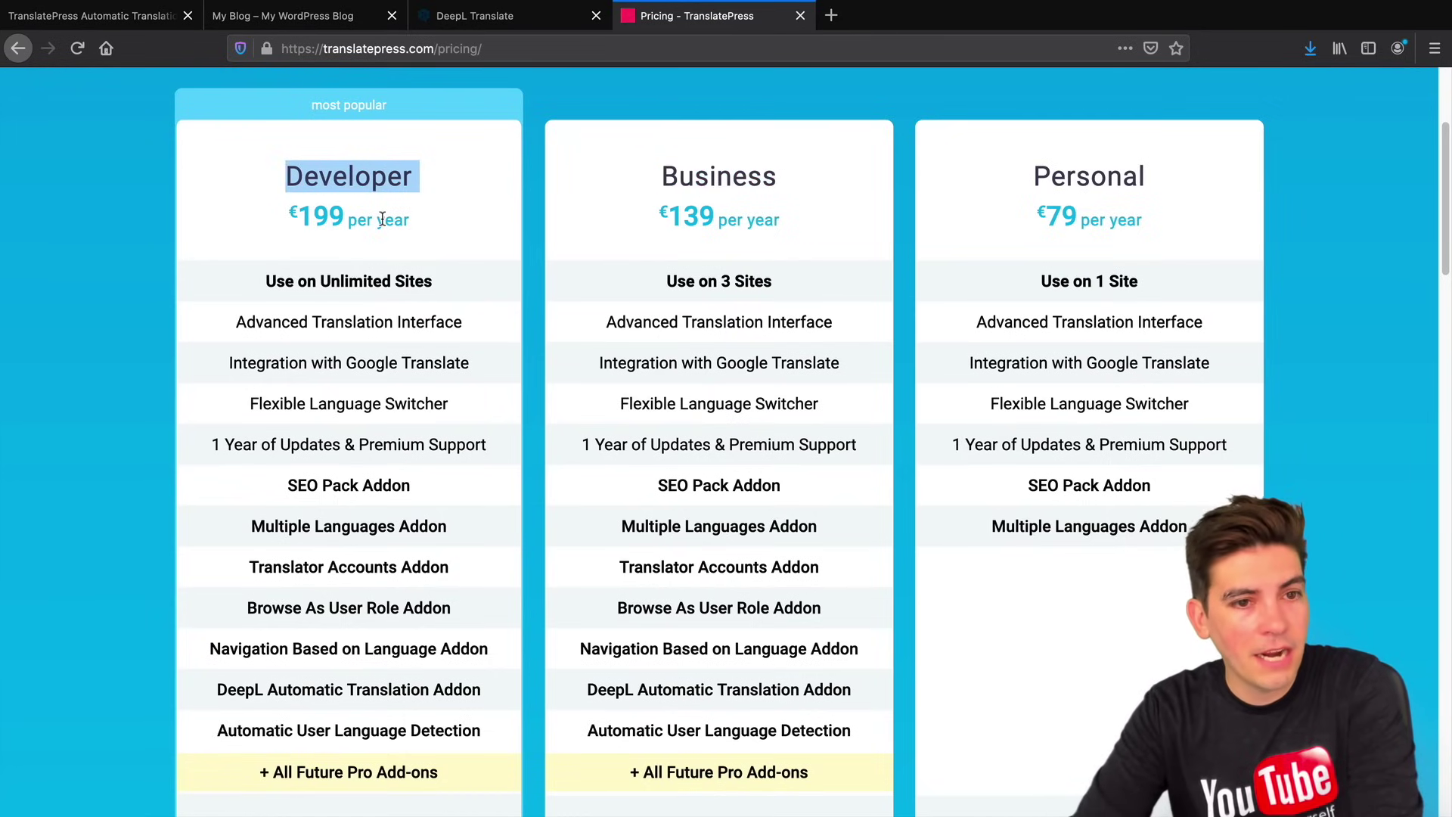
left_click_drag(747, 176, 688, 165)
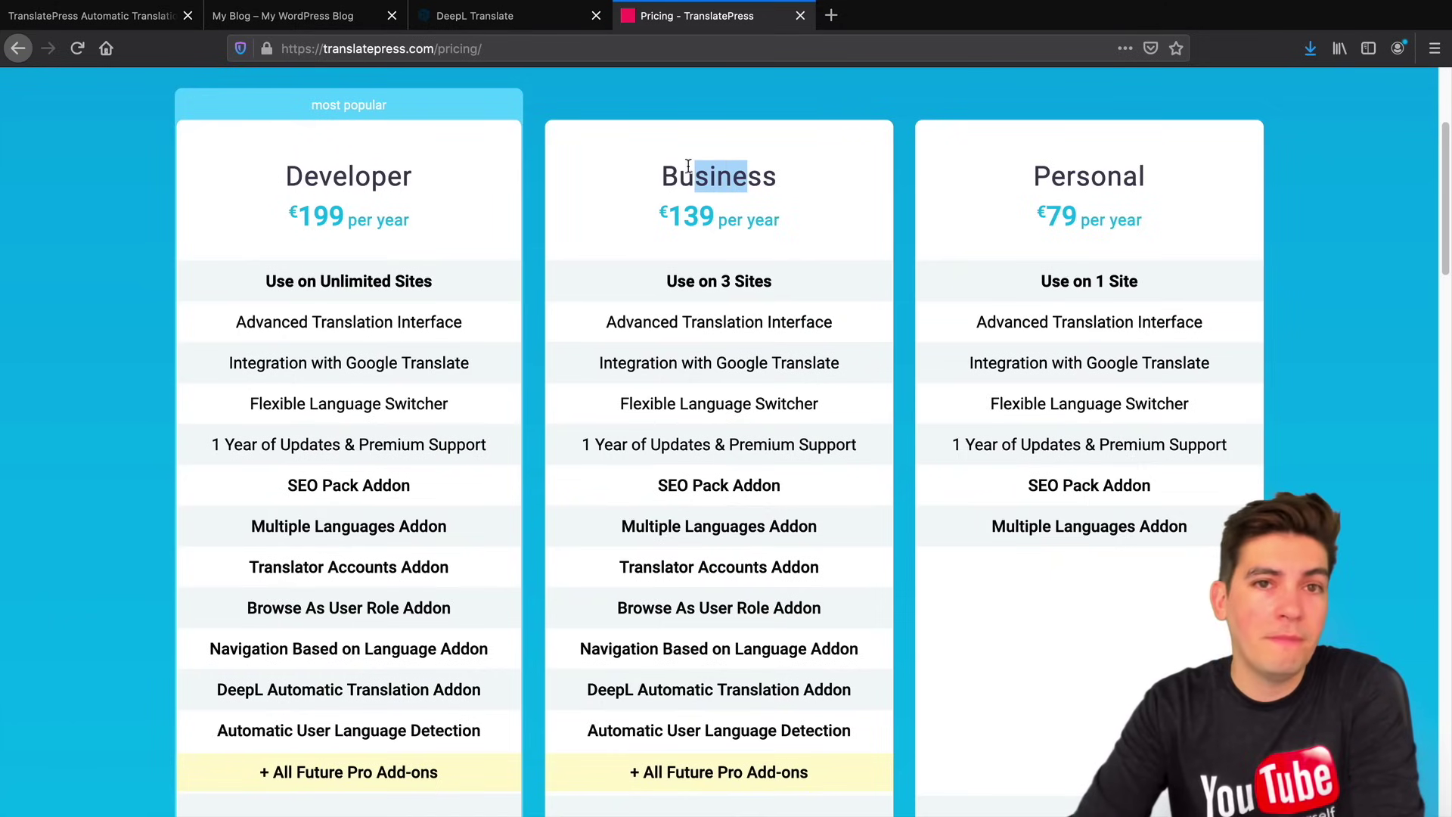
left_click_drag(667, 215, 781, 224)
left_click(782, 224)
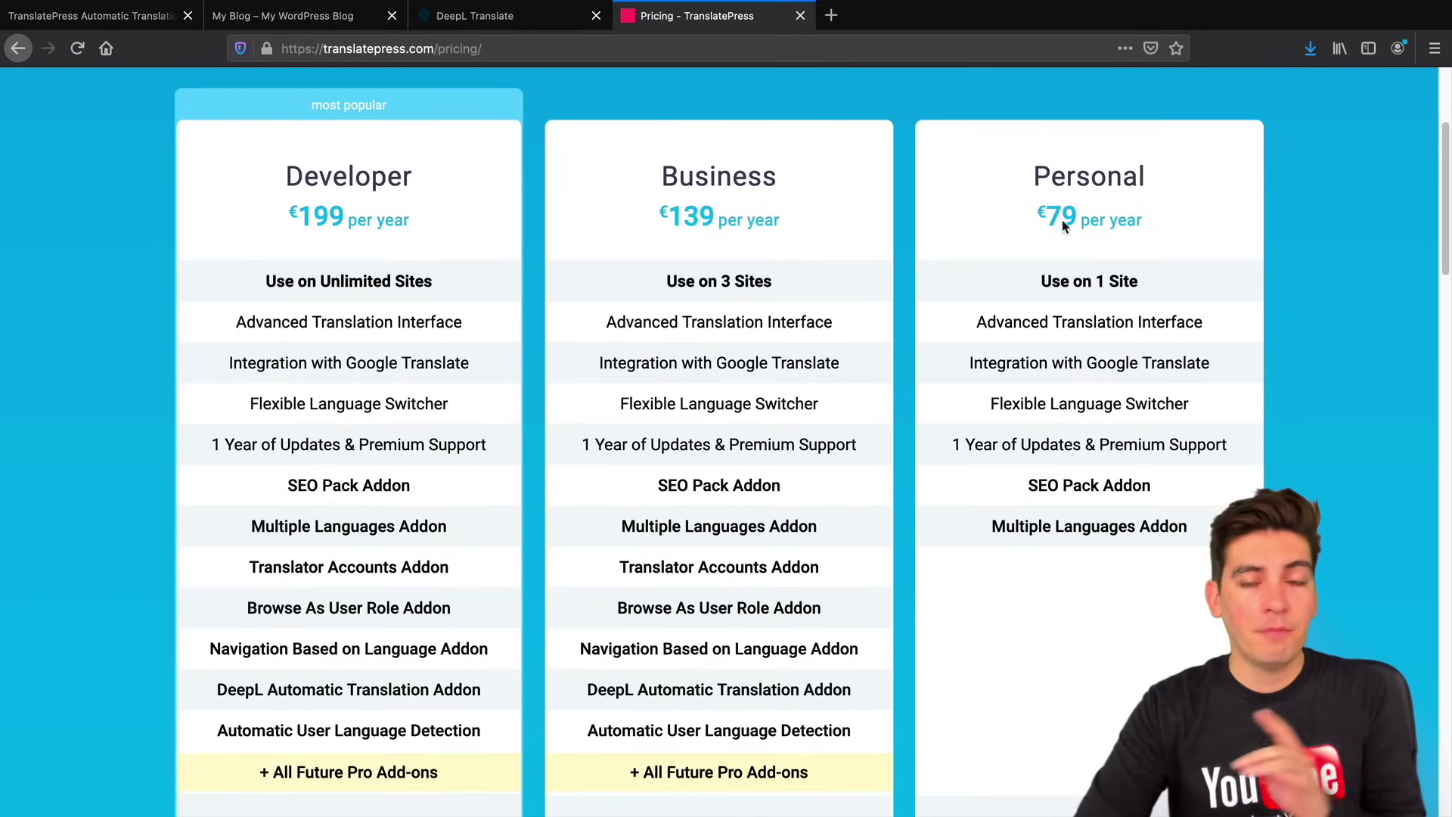
scroll(666, 658, "down", 1)
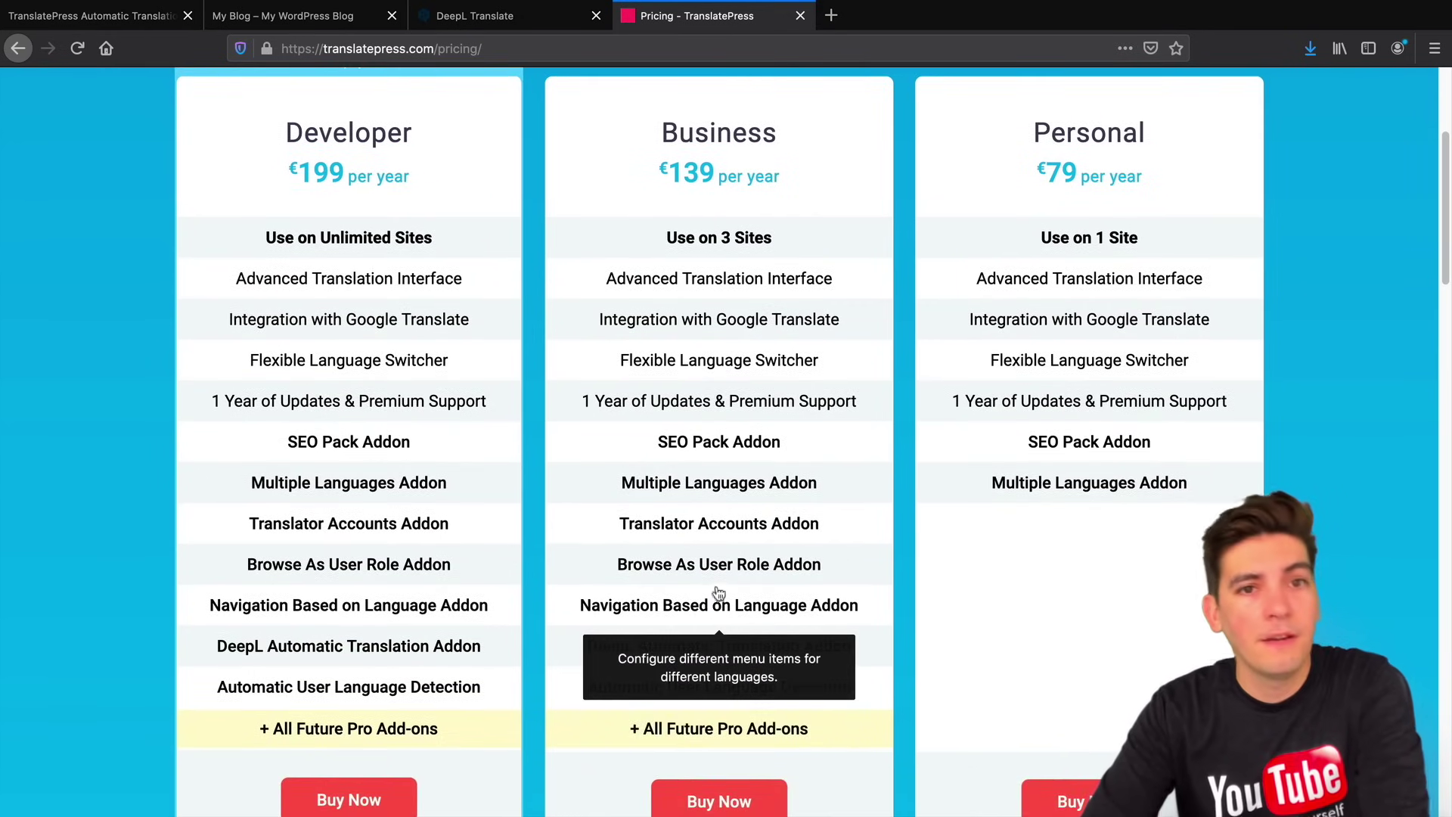
mouse_move(732, 447)
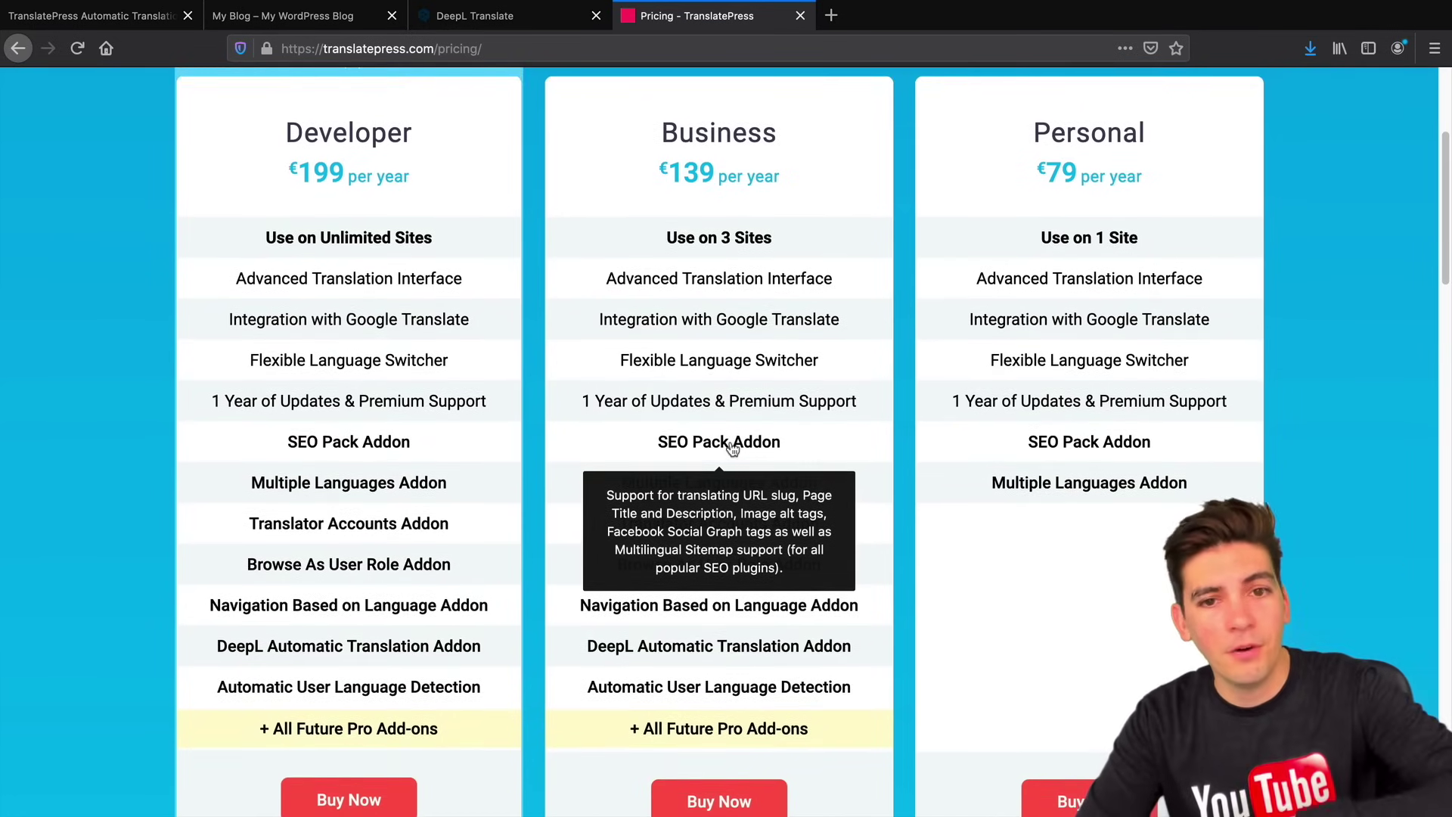
Open the TranslatePress account page and the add-on files for the TranslatePress Business download.
scroll(732, 447, "up", 5)
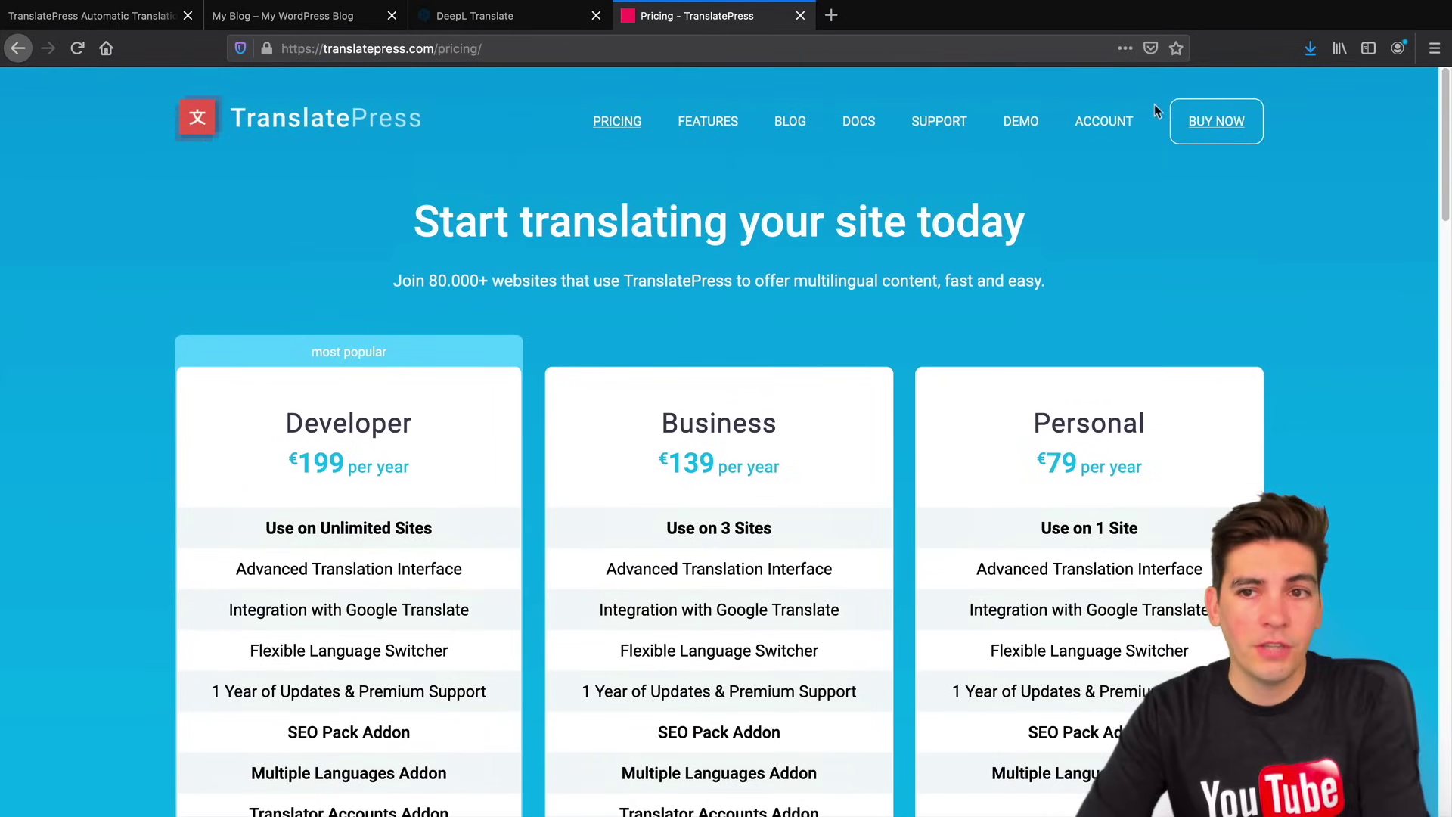
left_click(1110, 124)
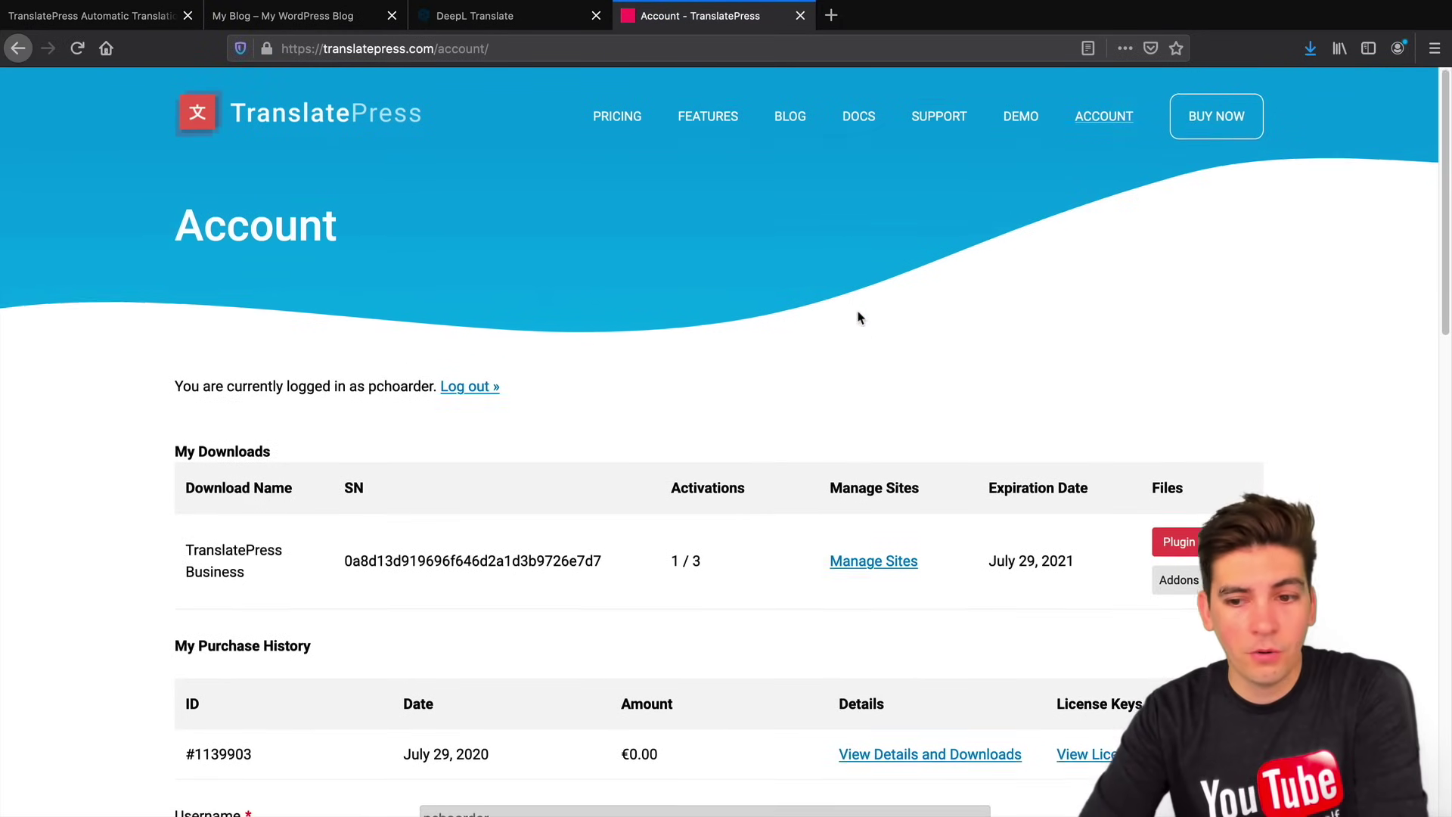
scroll(983, 416, "down", 1)
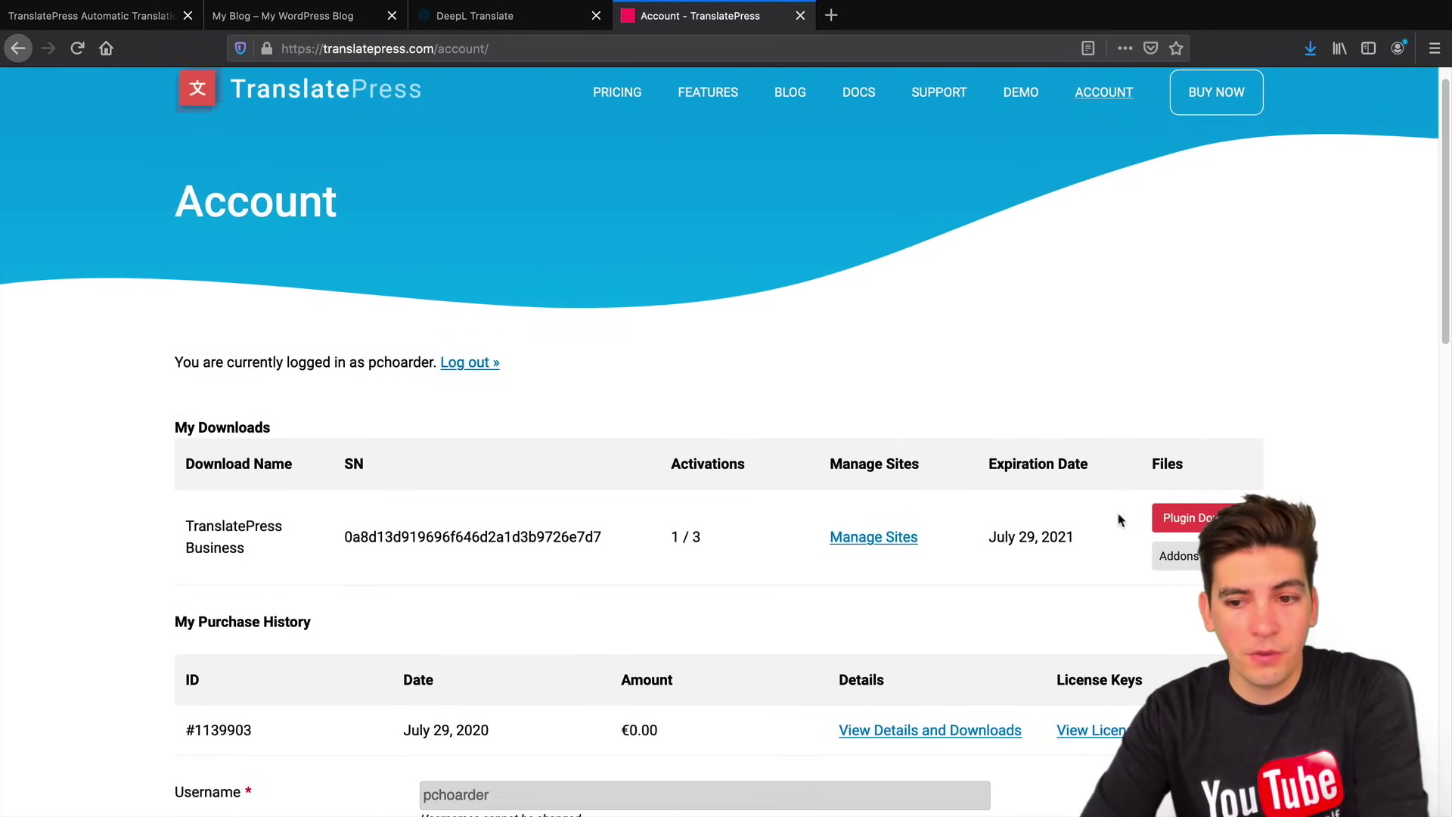
left_click(1193, 564)
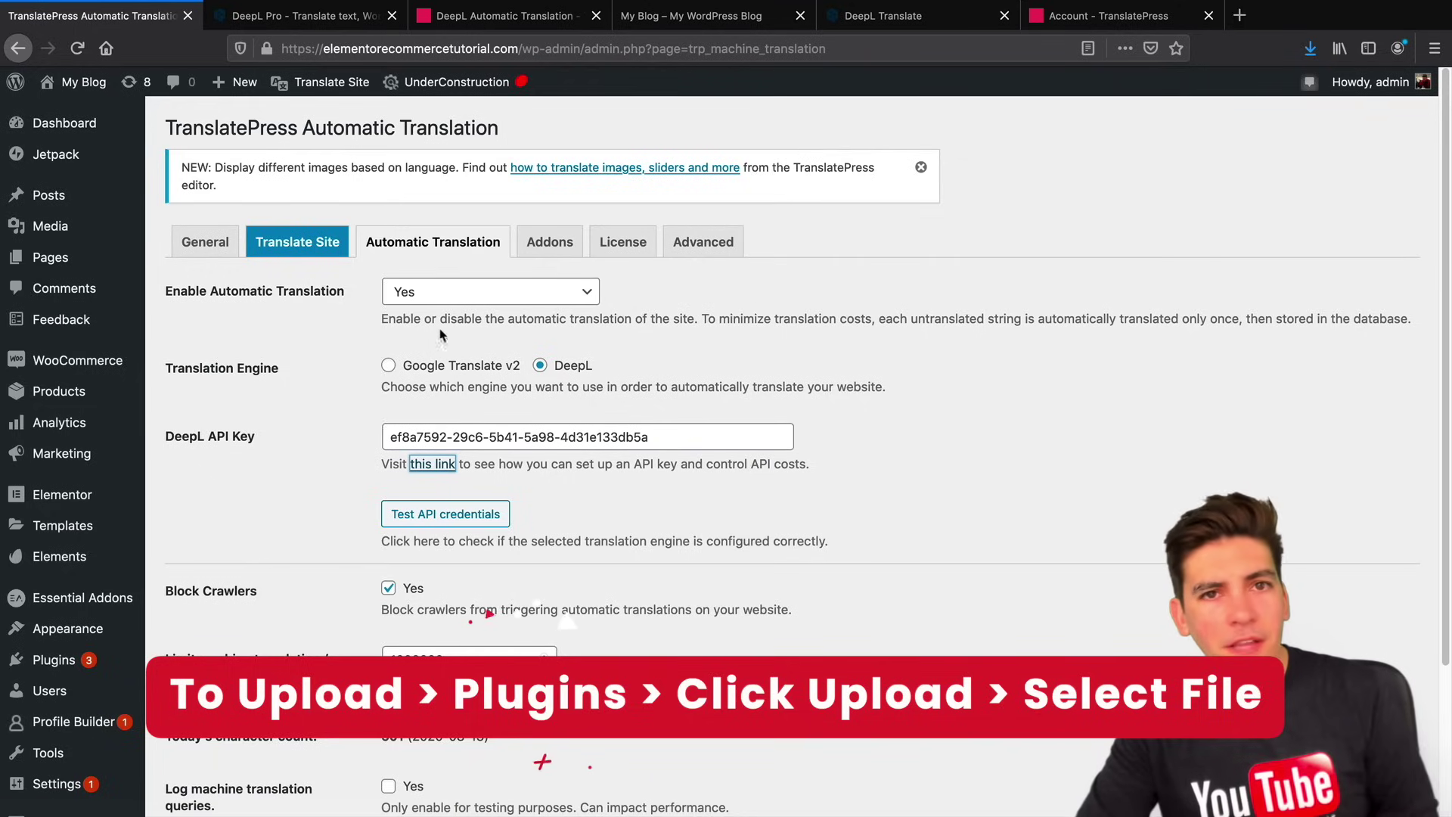
Switch to the DeepL Pro page and review the DeepL API plan for developers.
left_click(338, 21)
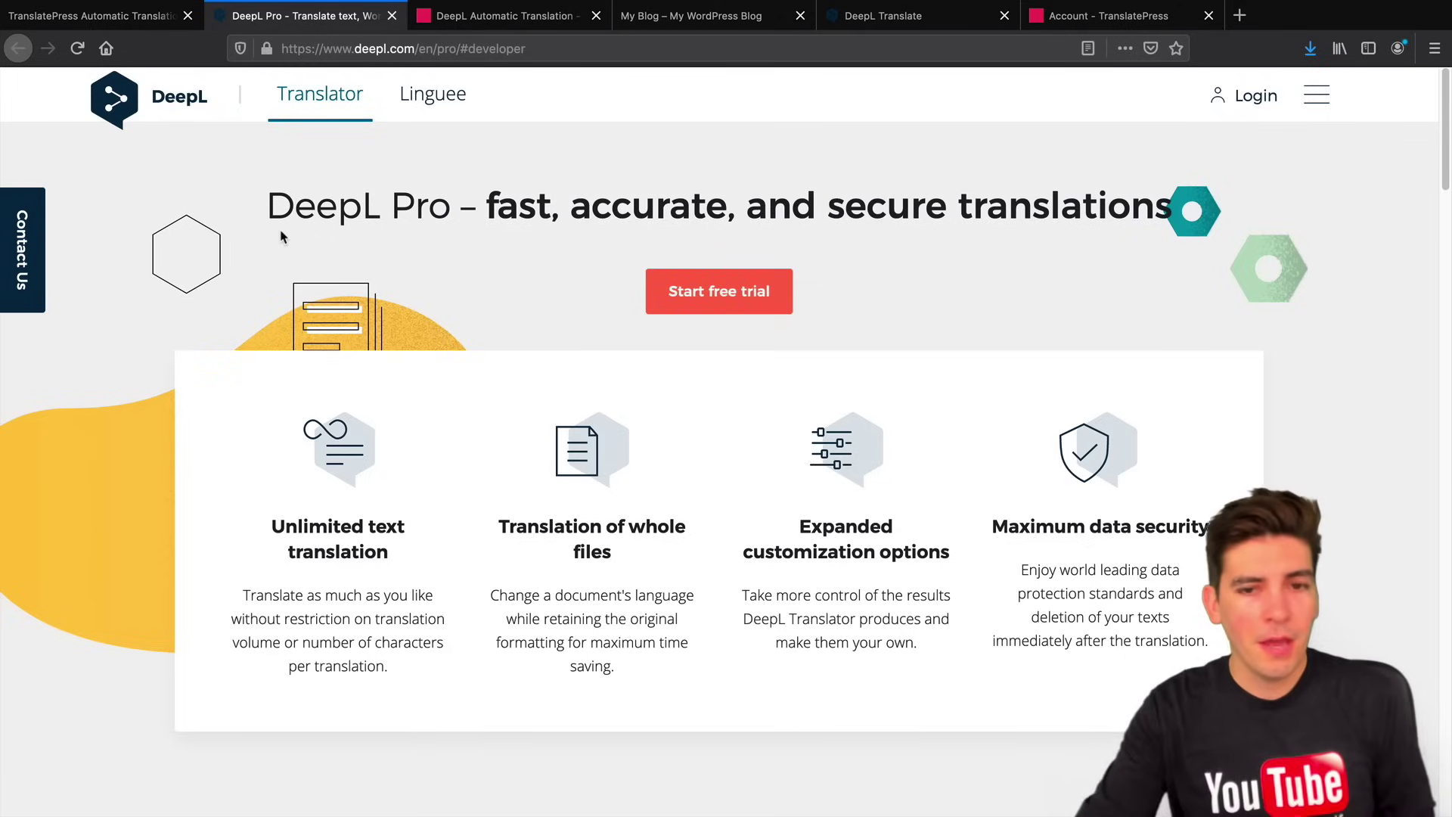
scroll(288, 243, "down", 10)
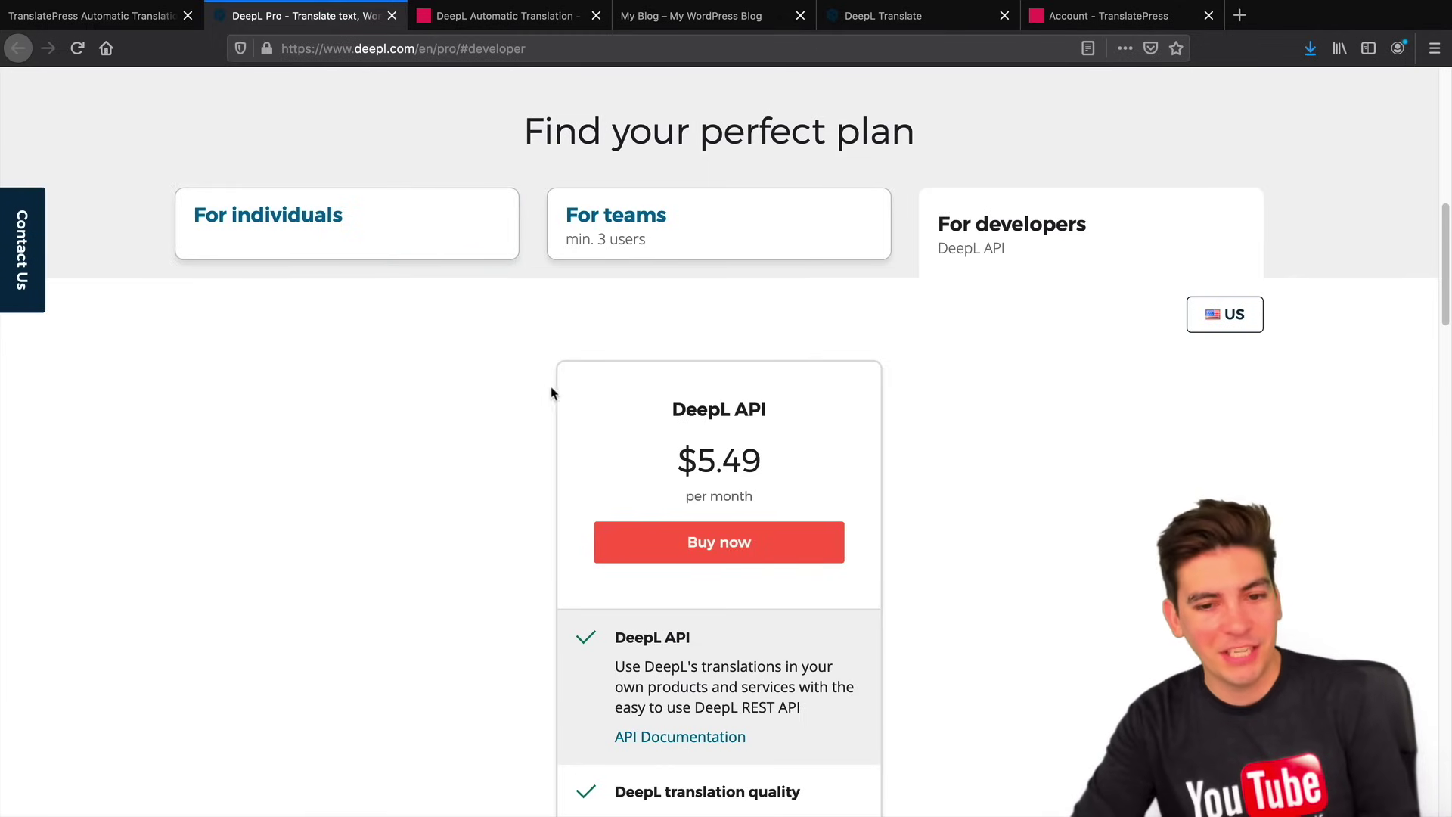
scroll(560, 386, "down", 1)
Open the DeepL Pro account to view the API authentication key, then return to the TranslatePress automatic translation settings.
scroll(629, 392, "up", 5)
scroll(653, 447, "up", 7)
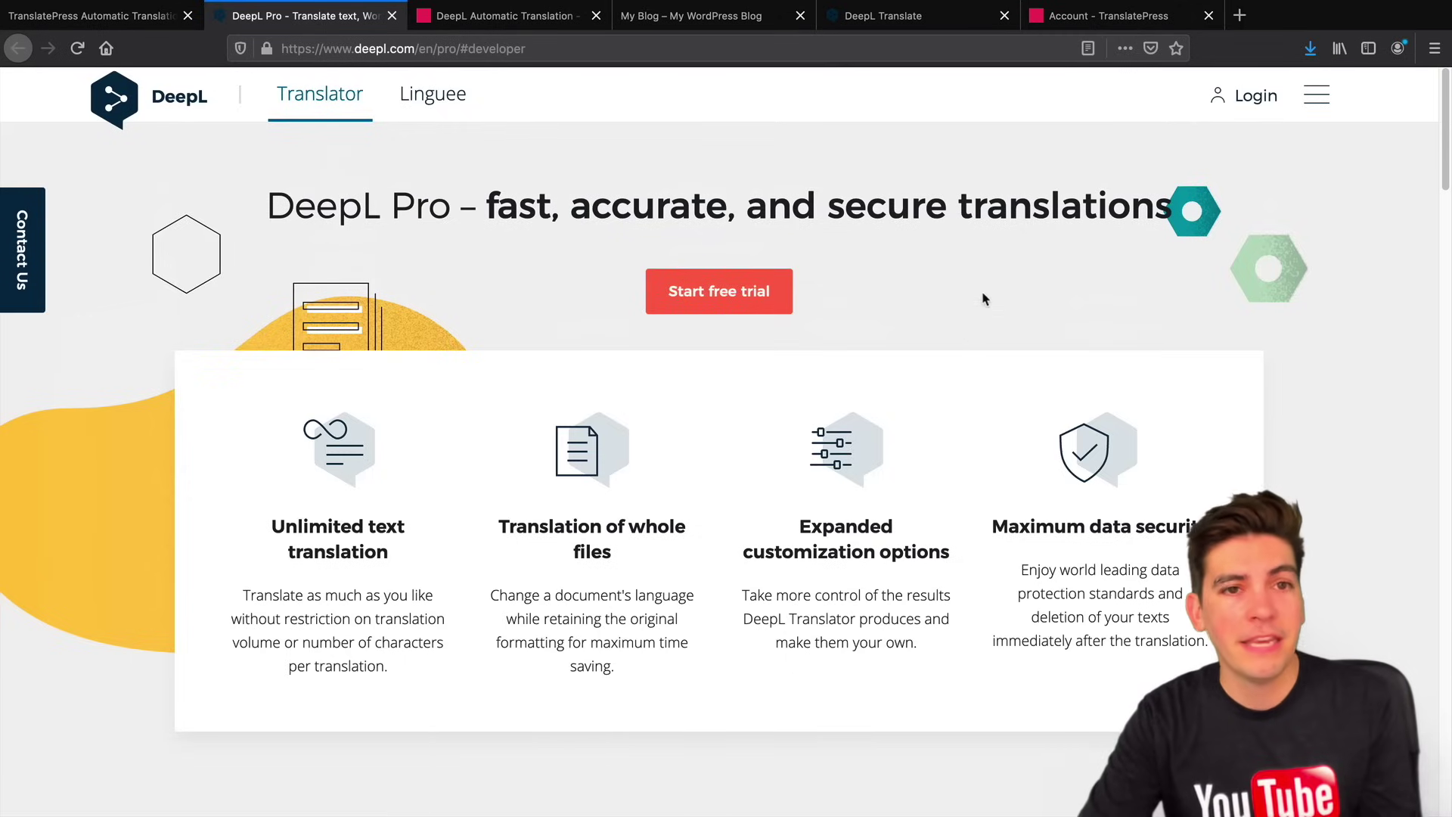
left_click(1250, 95)
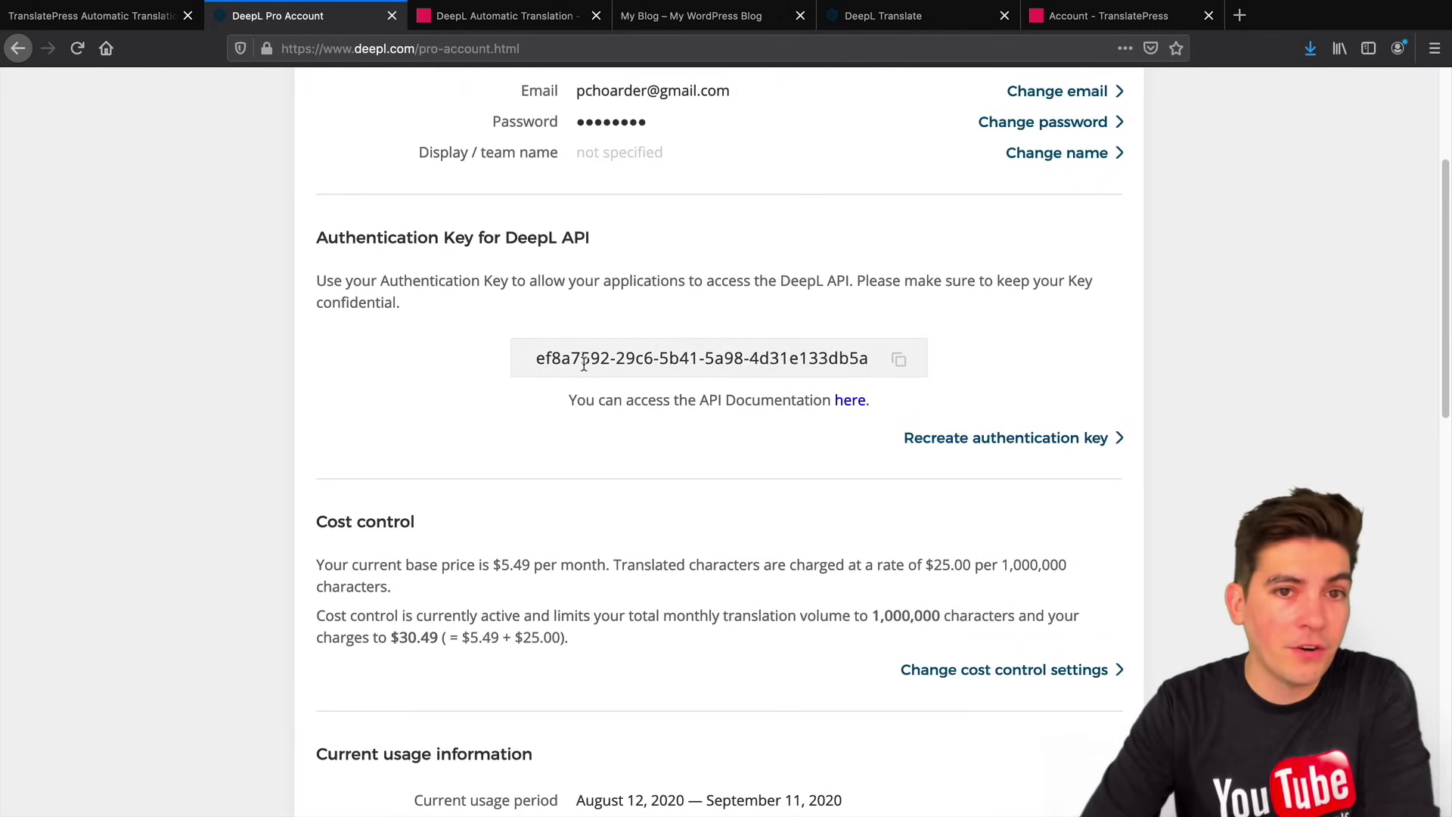
key("ctrl+shift+Tab")
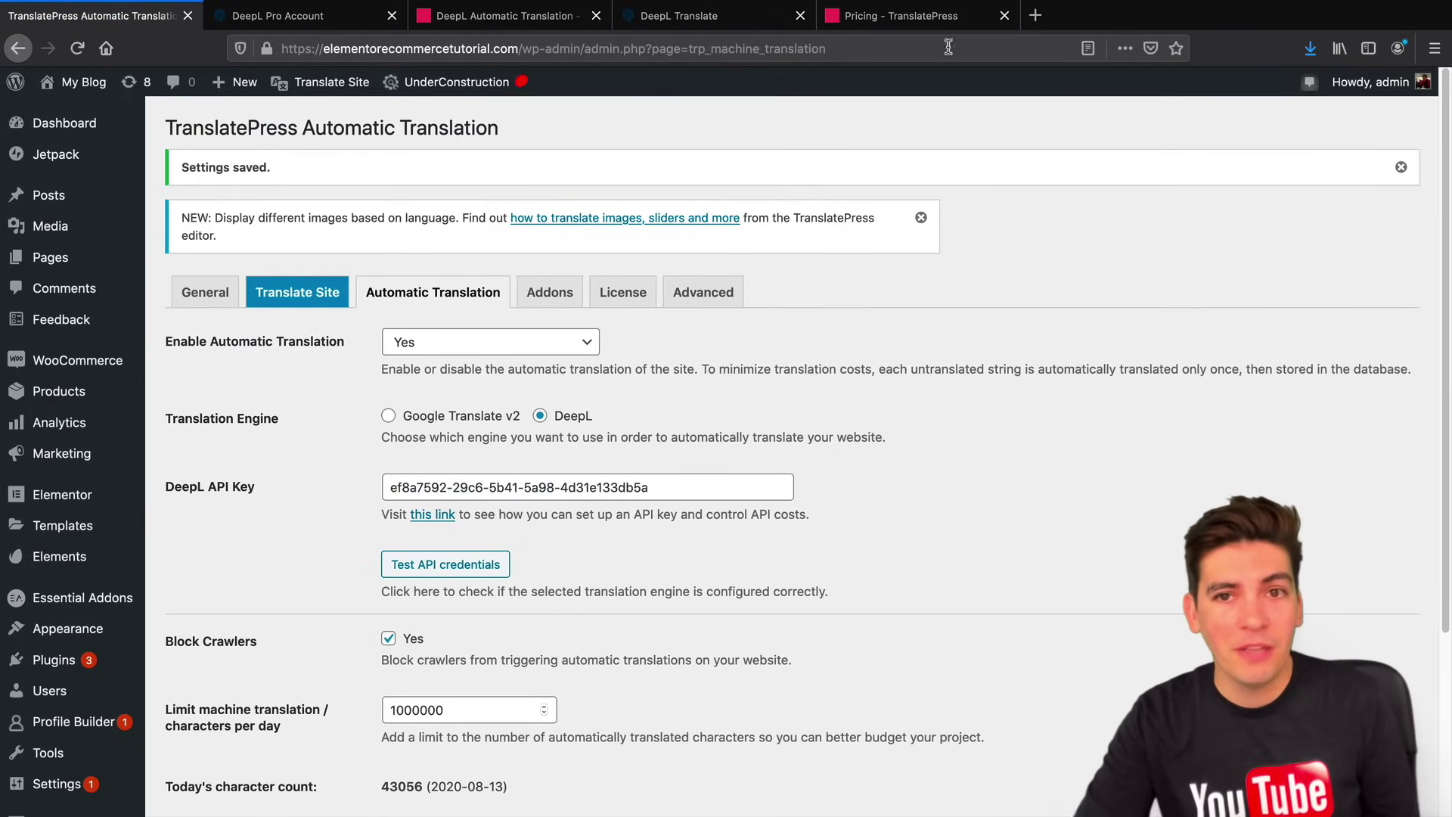
Return to the TranslatePress pricing page and compare how many sites the Personal, Business and Developer plans allow.
left_click(948, 17)
scroll(737, 368, "up", 2)
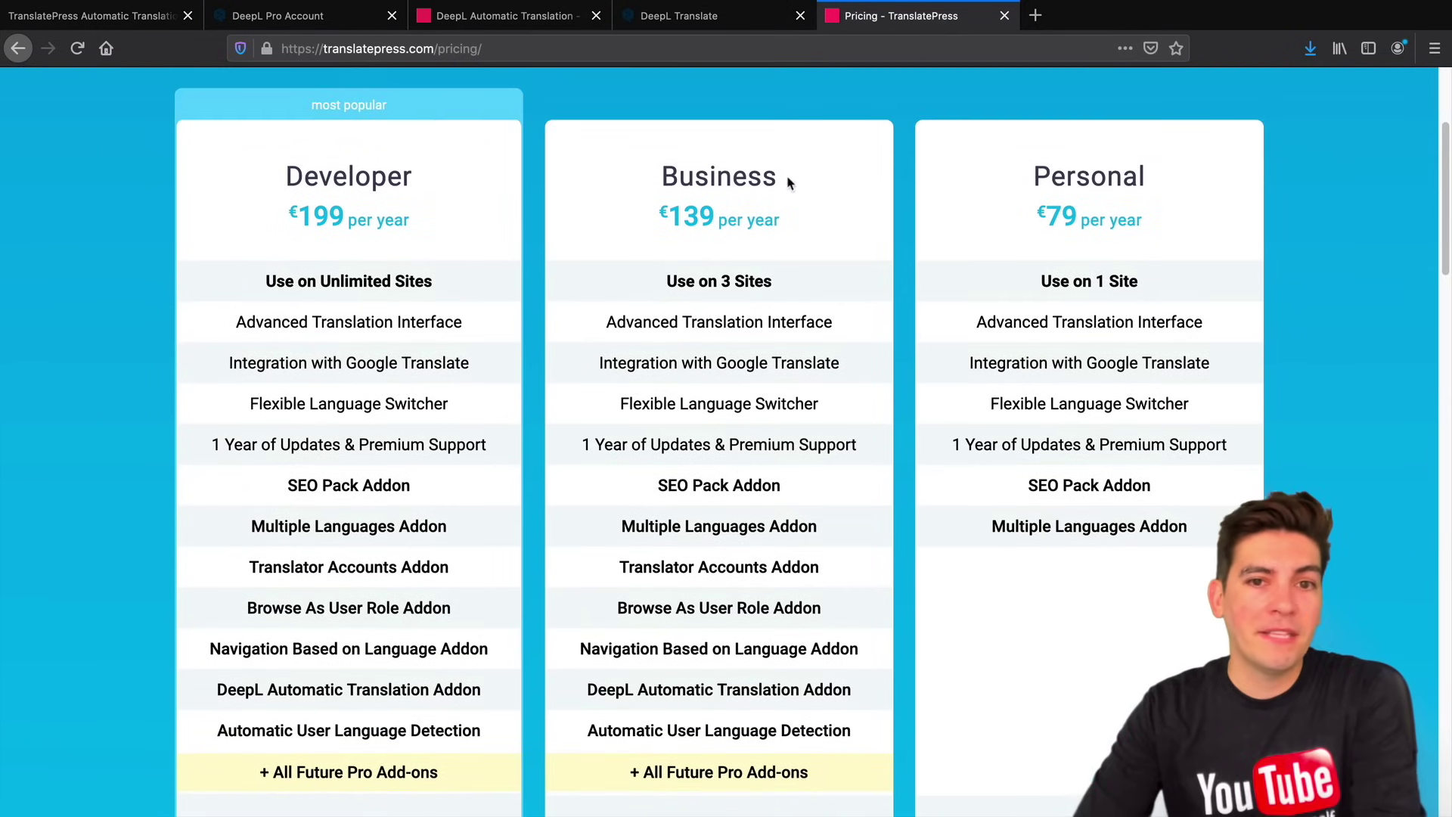
left_click_drag(787, 182, 689, 212)
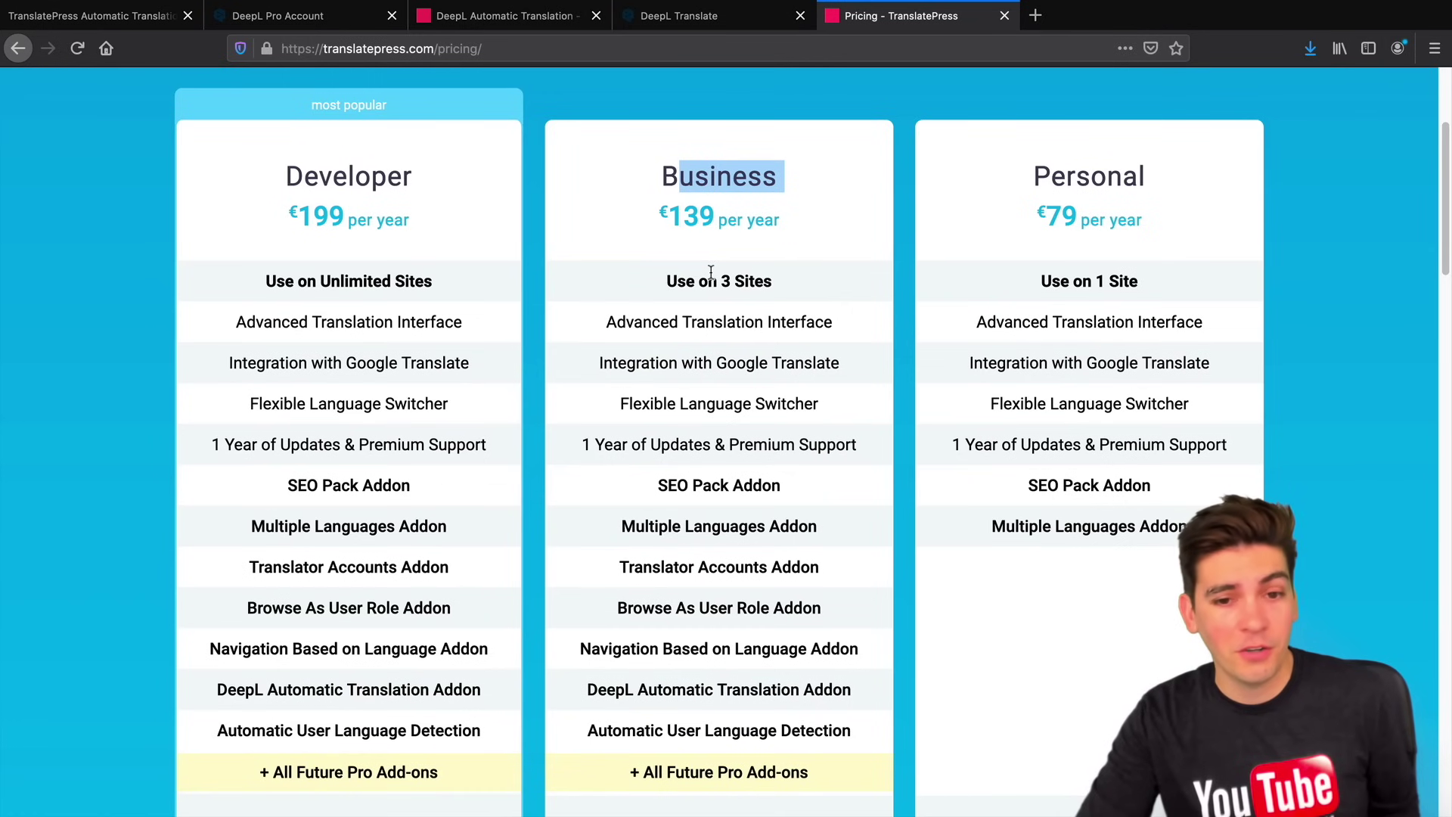
scroll(712, 274, "down", 3)
scroll(832, 257, "up", 4)
left_click_drag(1155, 206, 1067, 206)
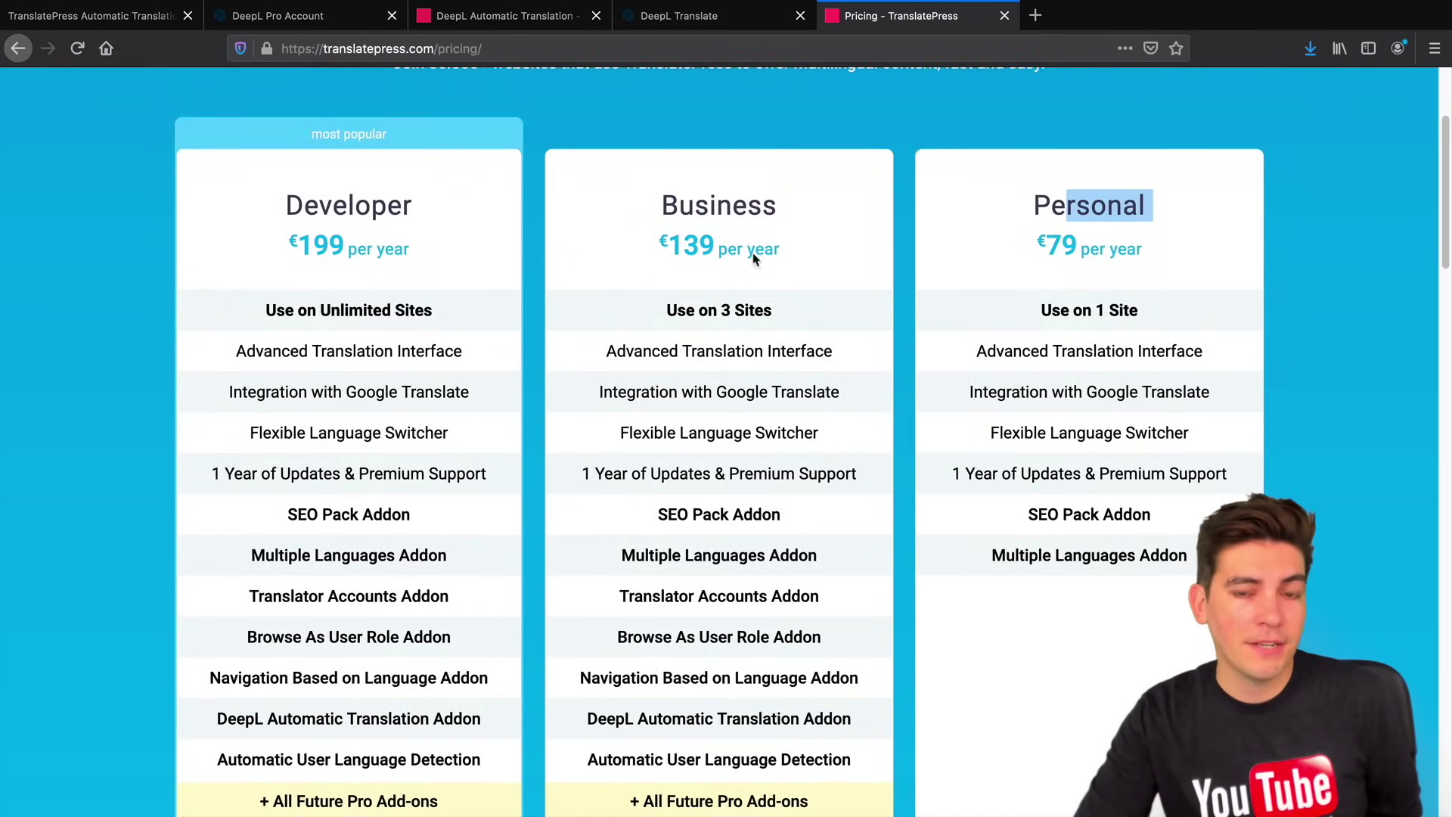
left_click_drag(776, 316, 670, 318)
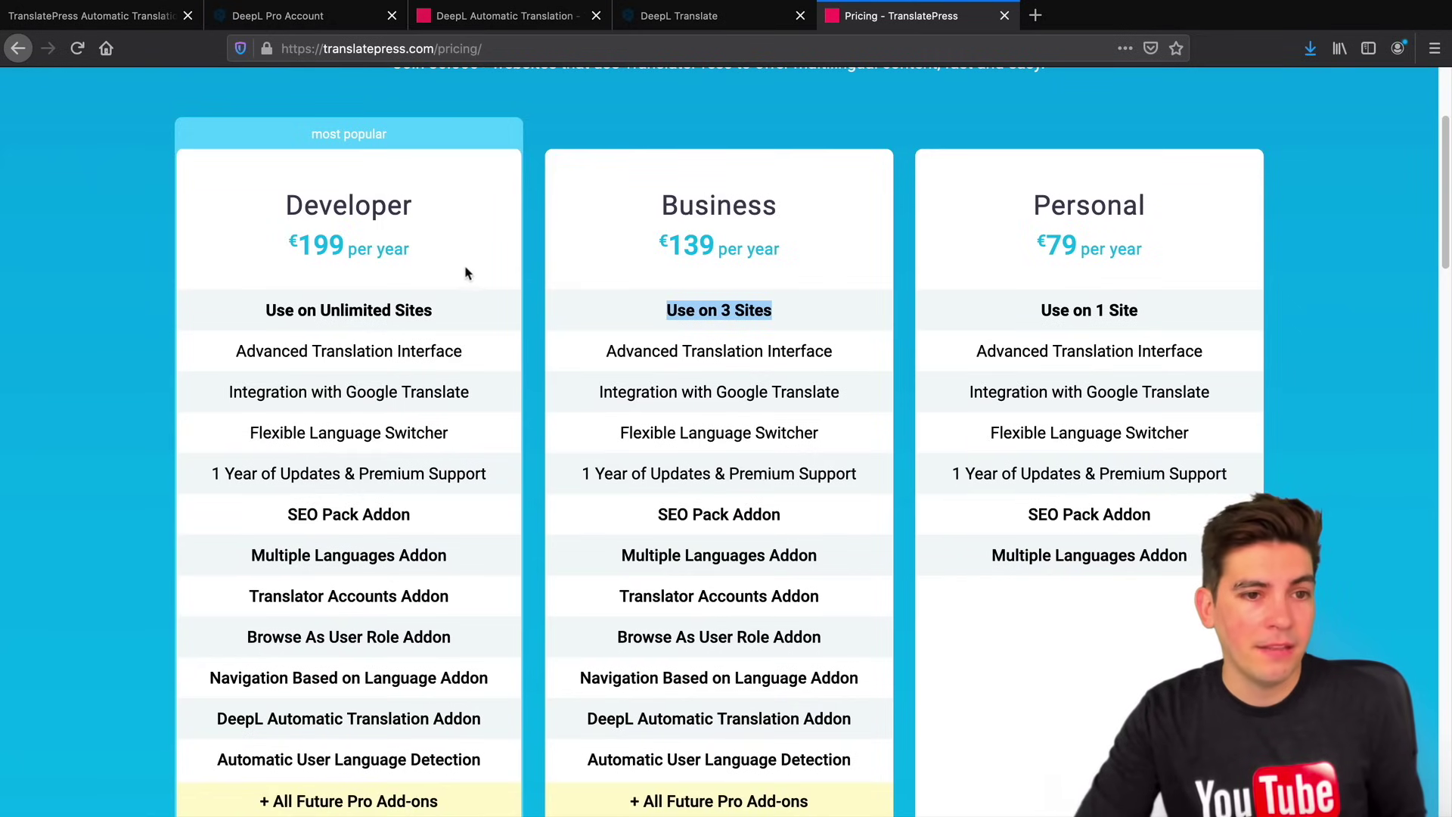
left_click(390, 299)
left_click_drag(432, 311, 321, 275)
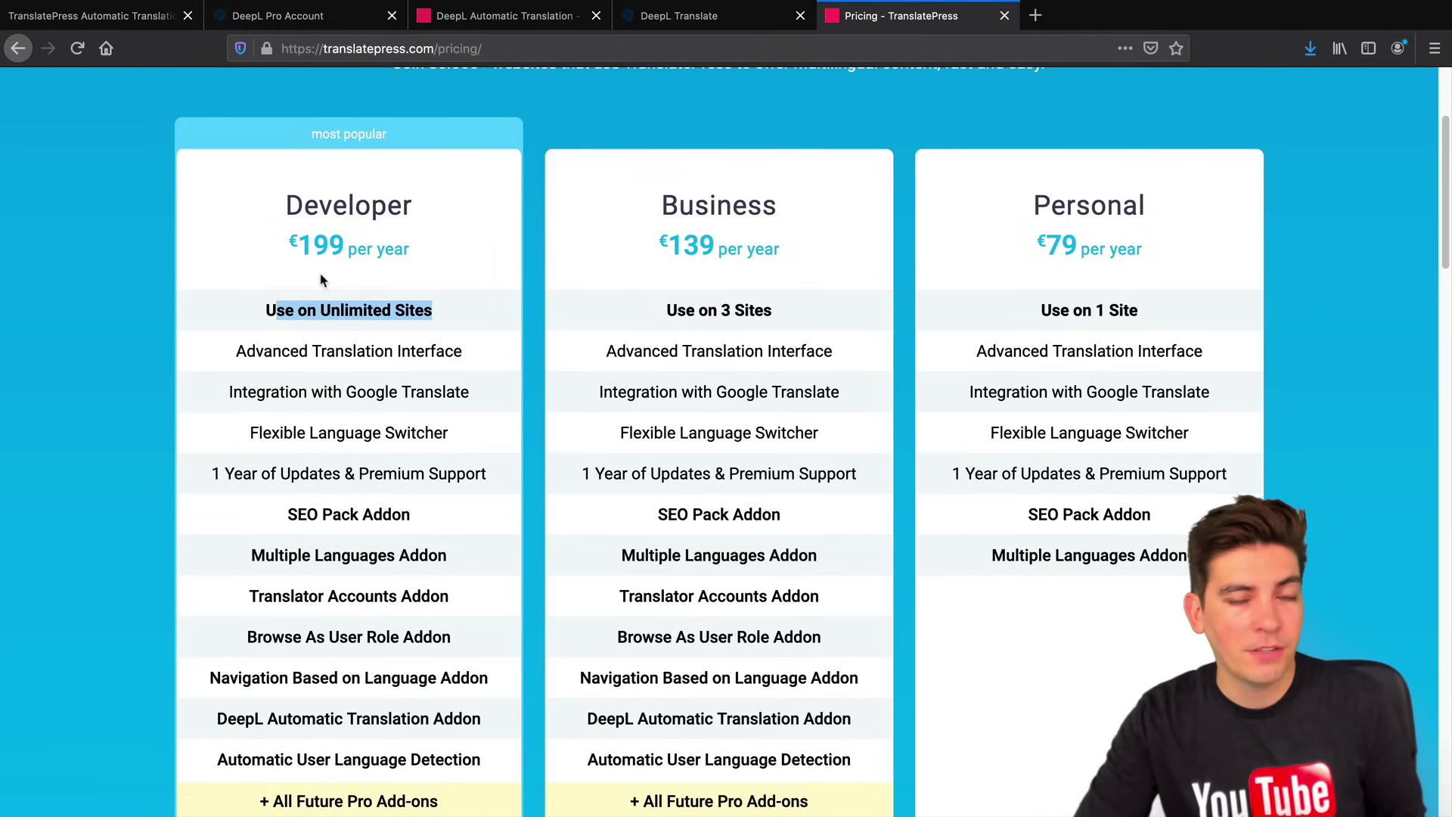
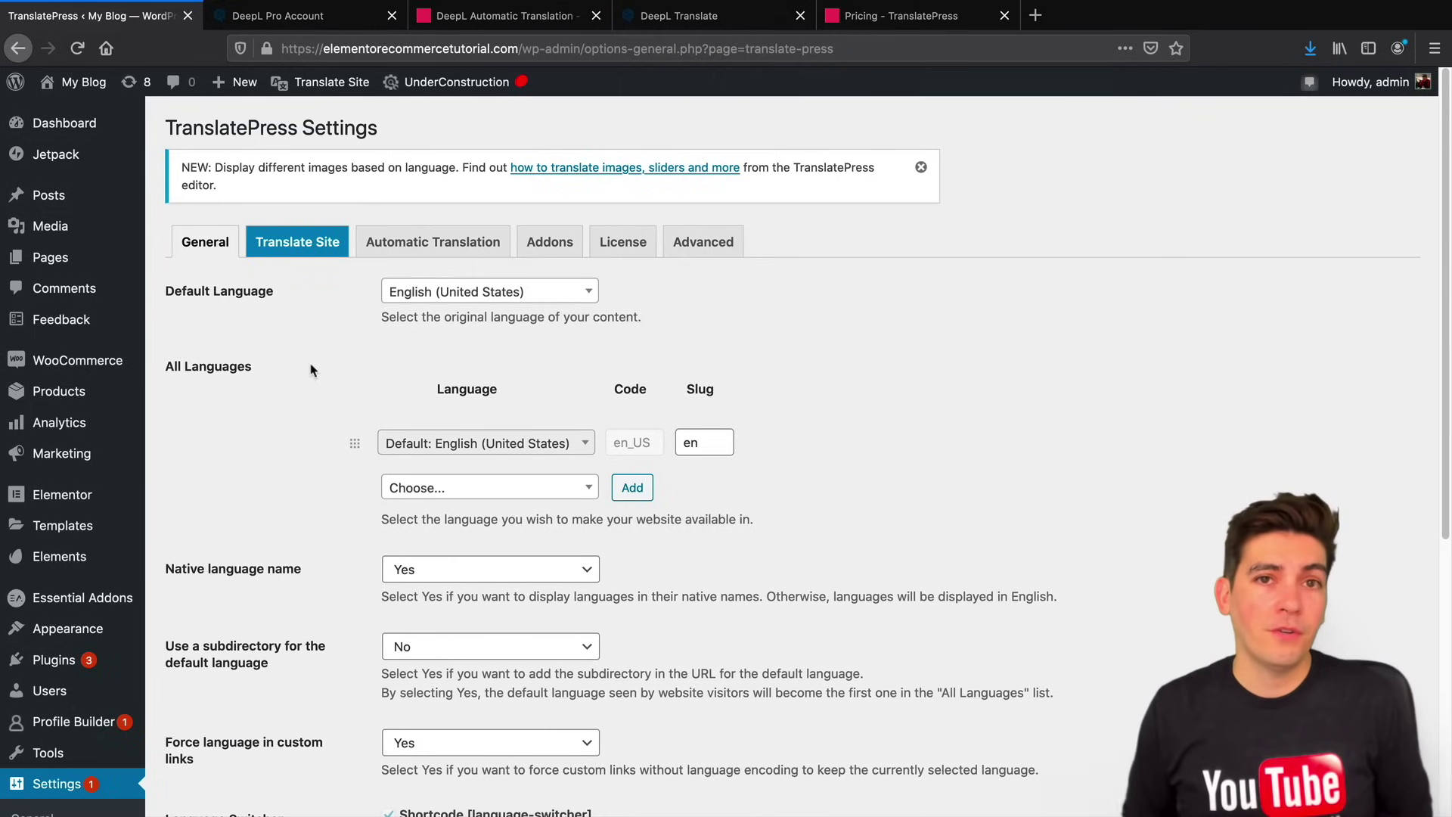
Add Chinese (Taiwan) to the site's languages in the TranslatePress settings and save the changes.
left_click(486, 496)
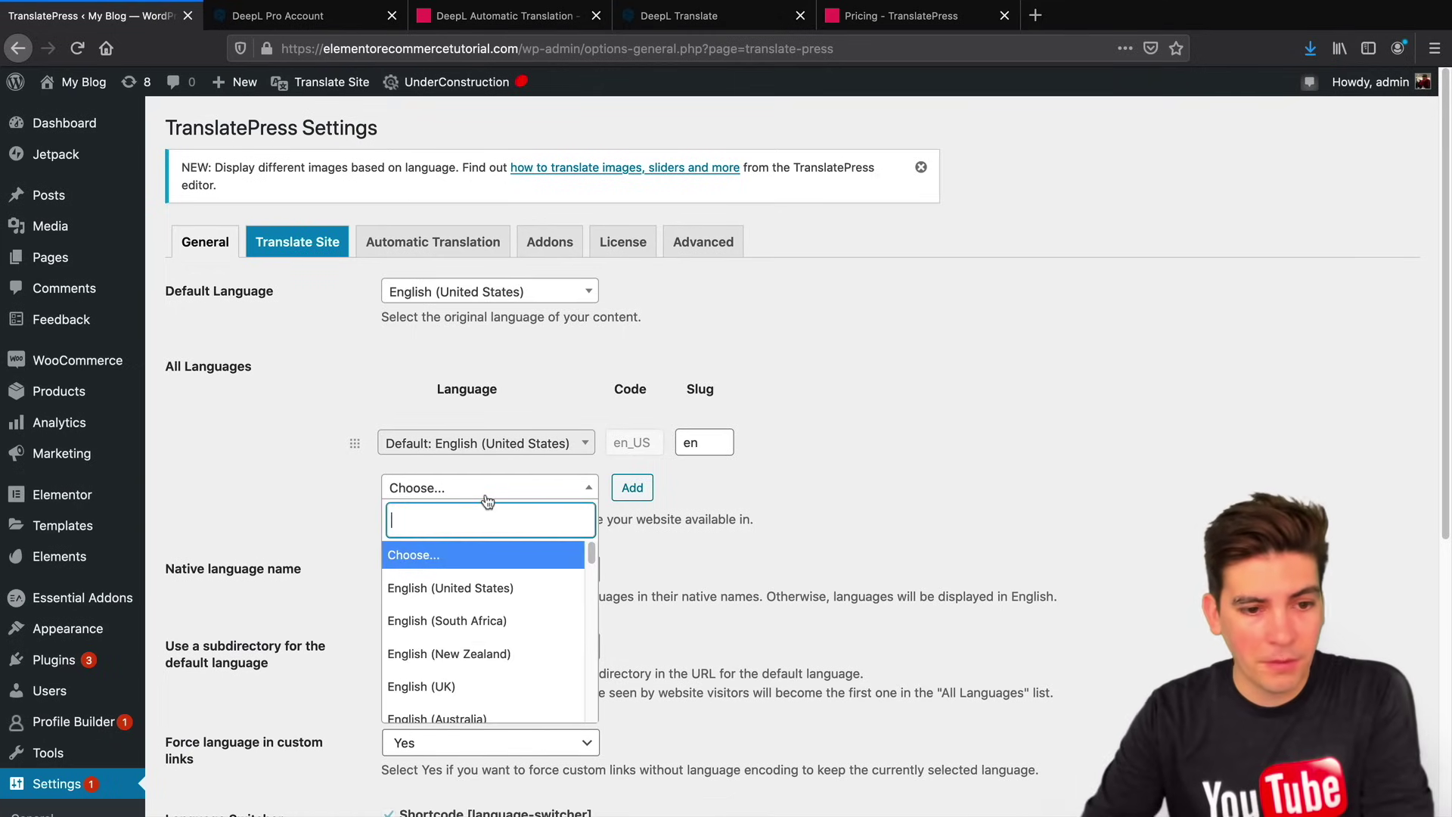
type("chinese")
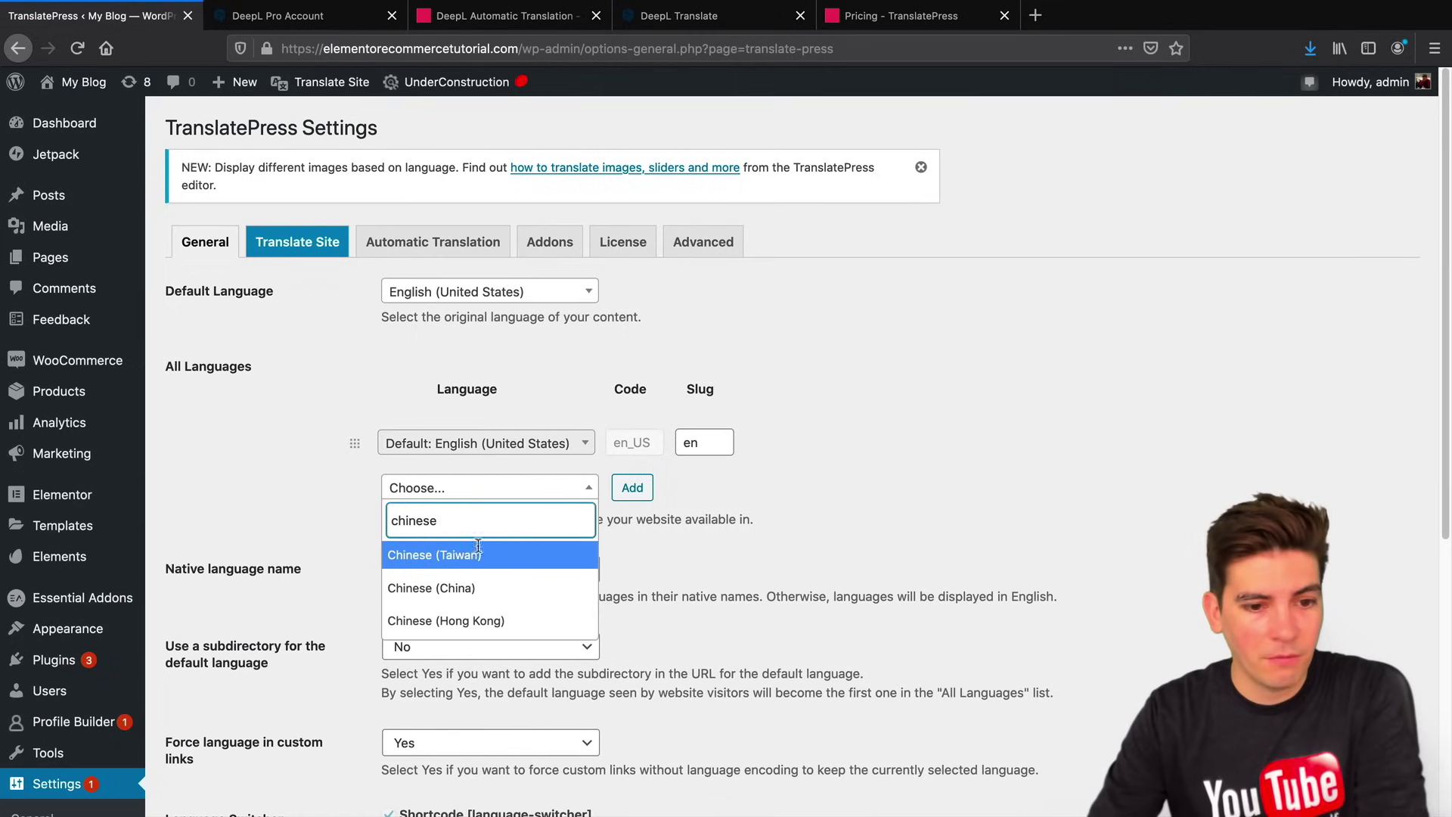
left_click(458, 555)
scroll(340, 528, "down", 3)
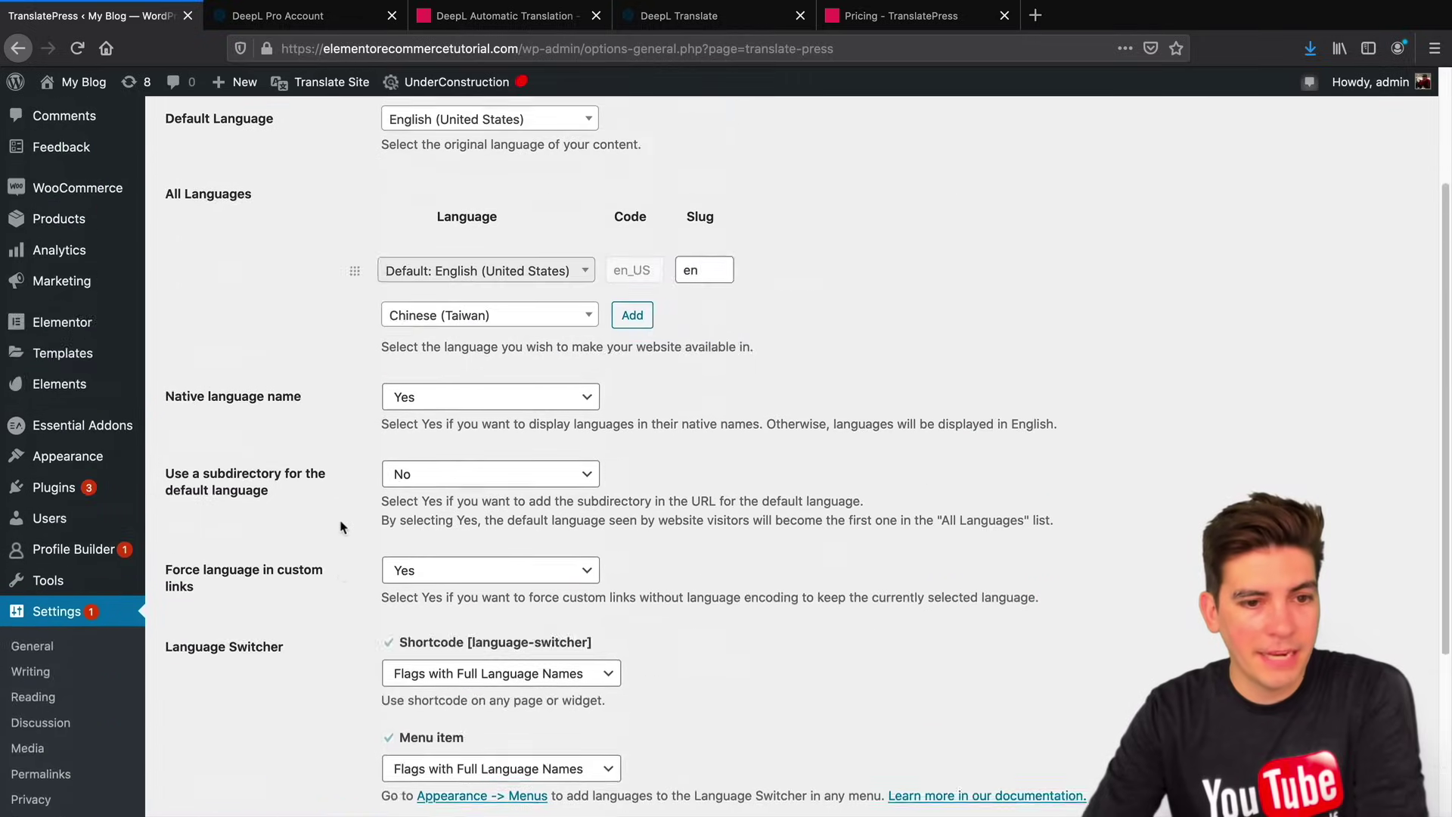
scroll(340, 527, "up", 3)
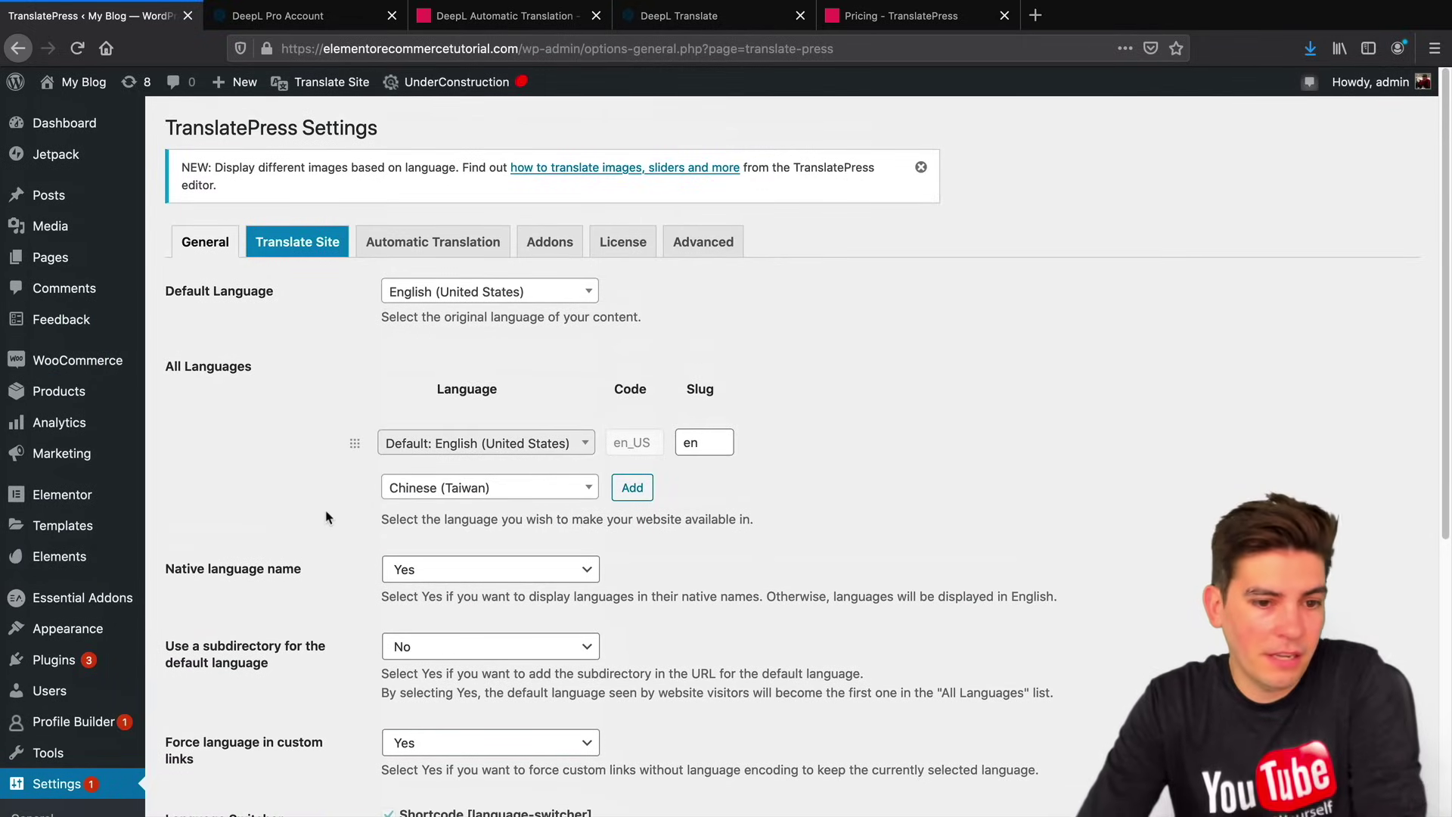
scroll(326, 518, "down", 6)
scroll(664, 161, "up", 2)
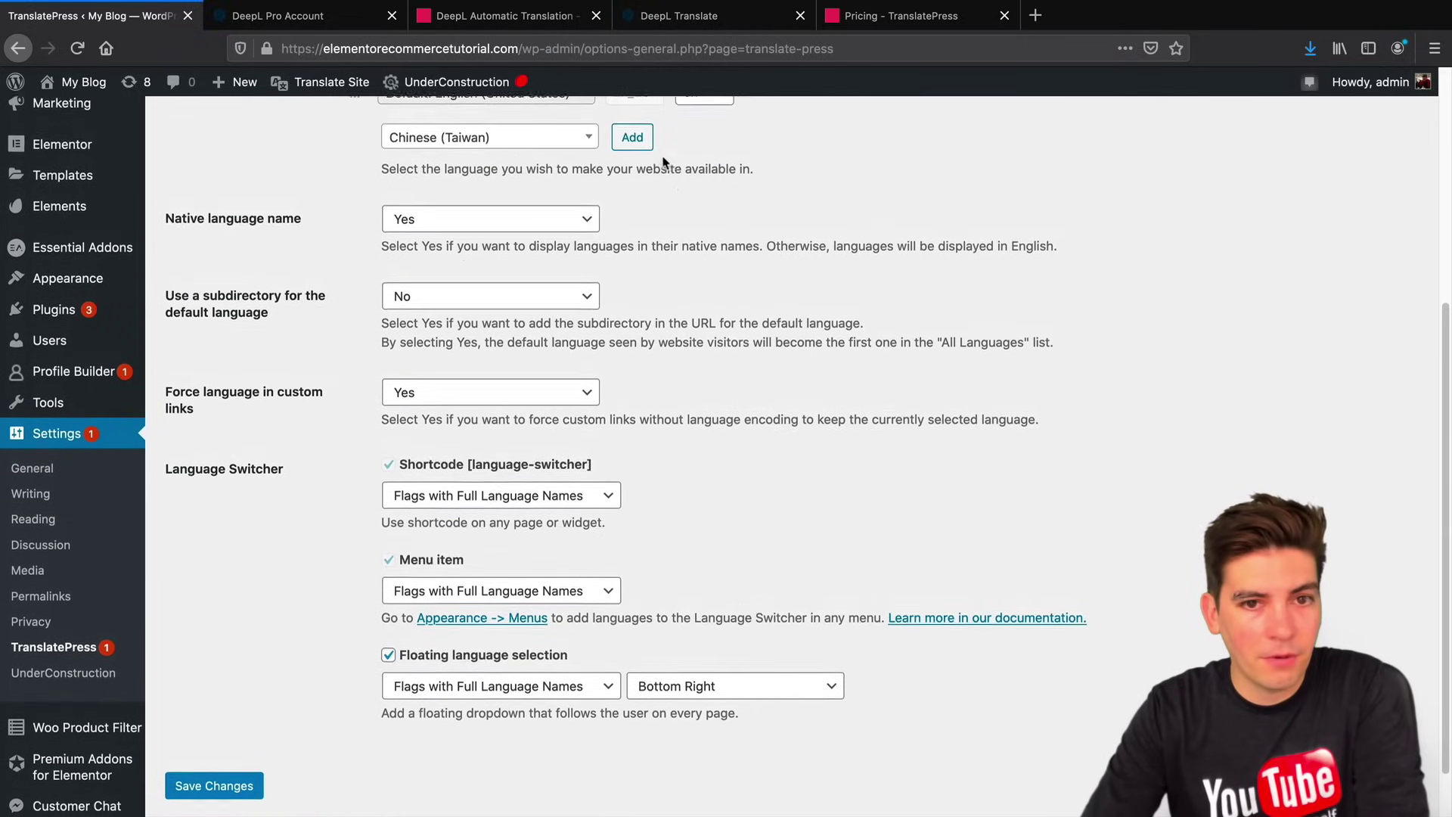
left_click(632, 137)
scroll(302, 454, "down", 2)
left_click(204, 730)
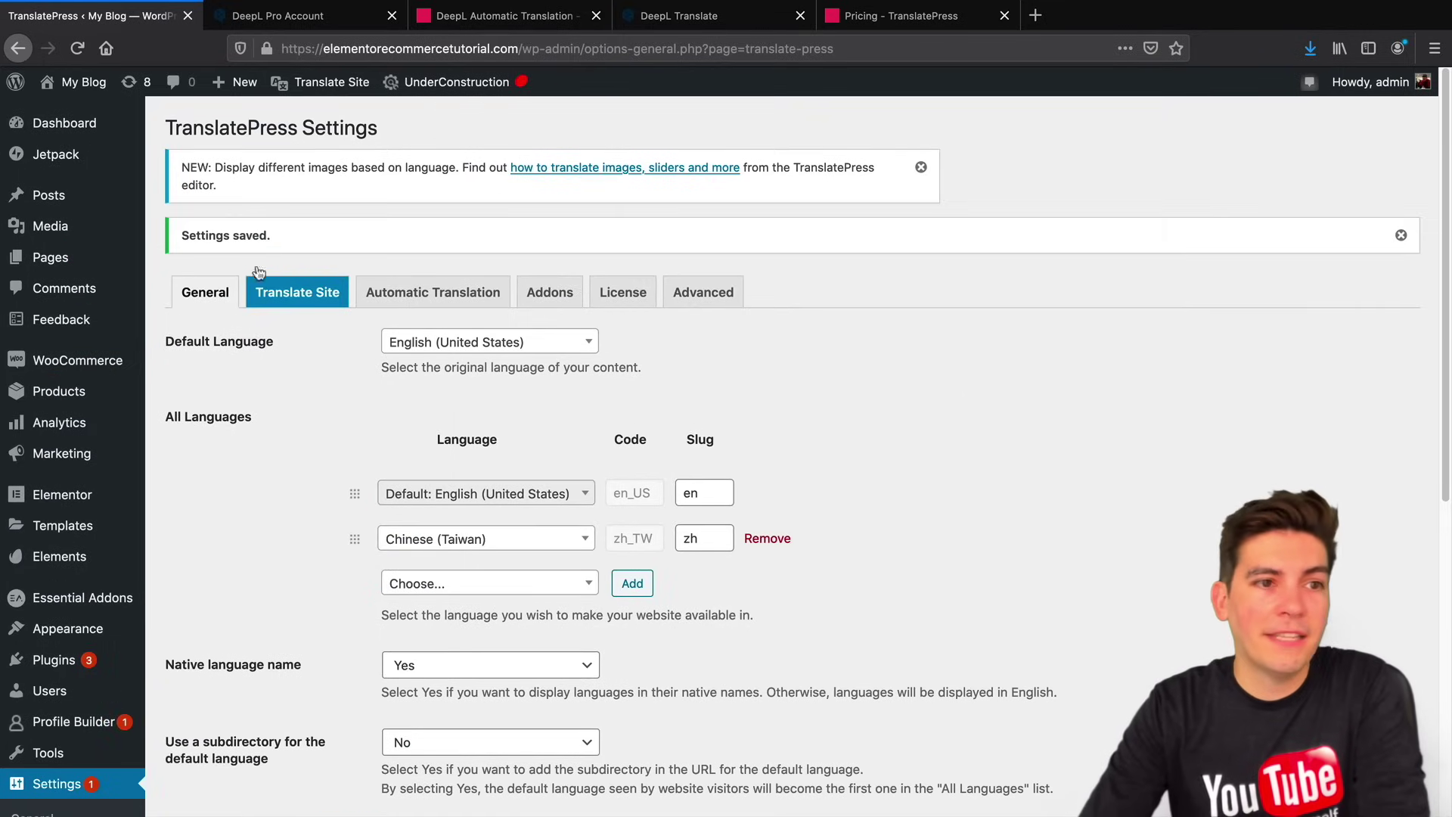
Visit the site's home page and switch its language to 繁體中文 to review the translated content.
left_click(79, 113)
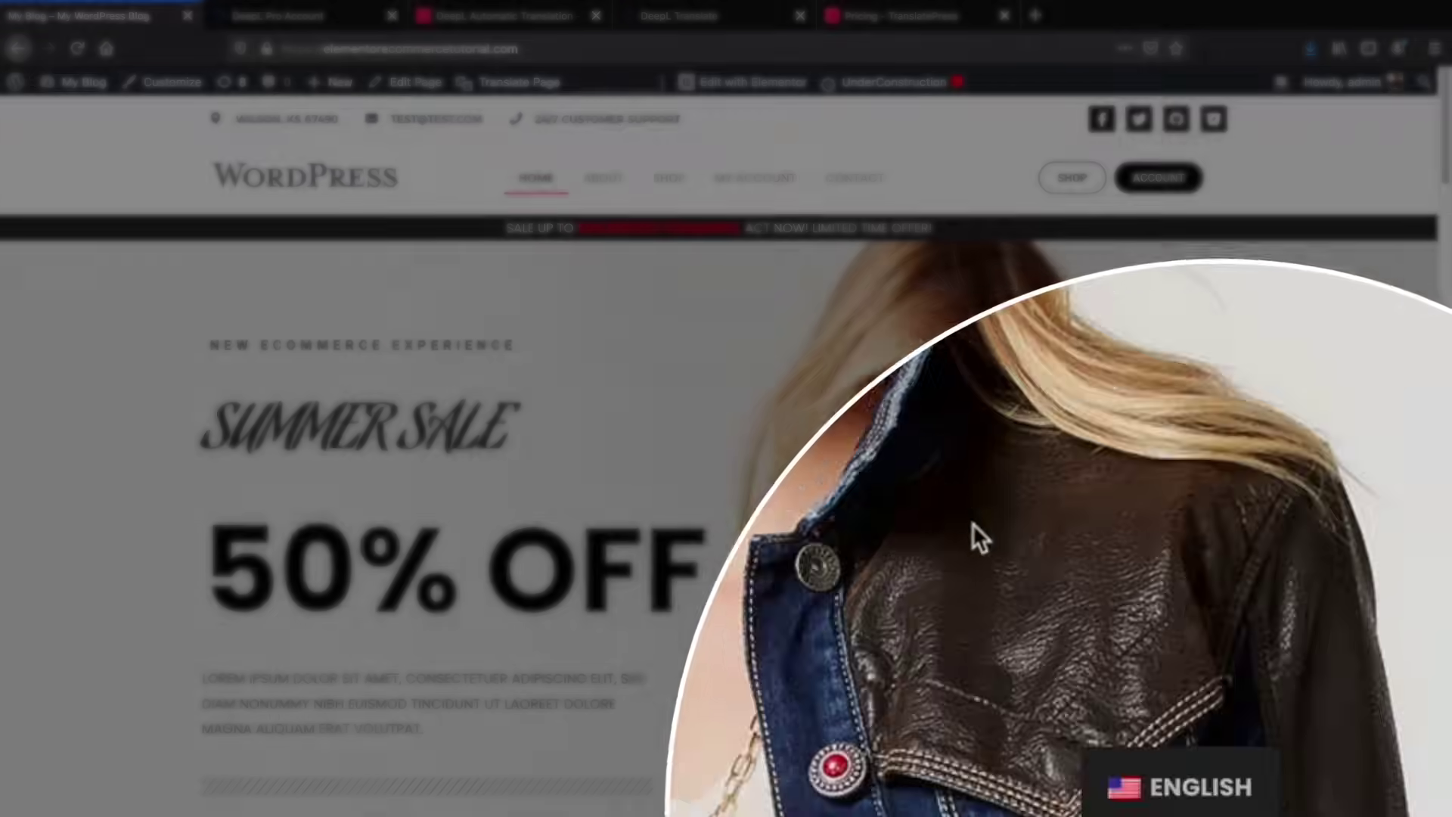
mouse_move(1195, 802)
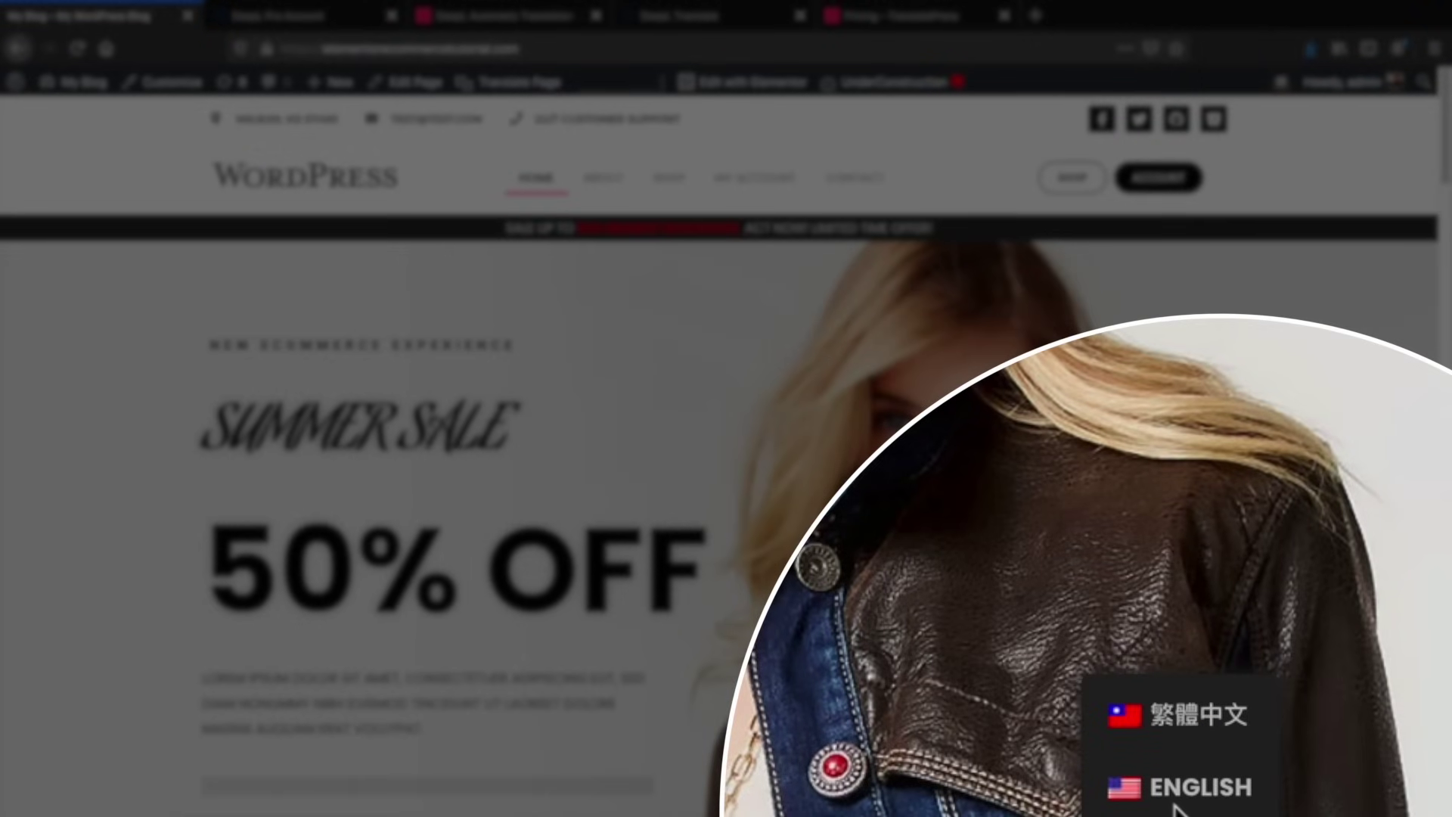
left_click(1184, 730)
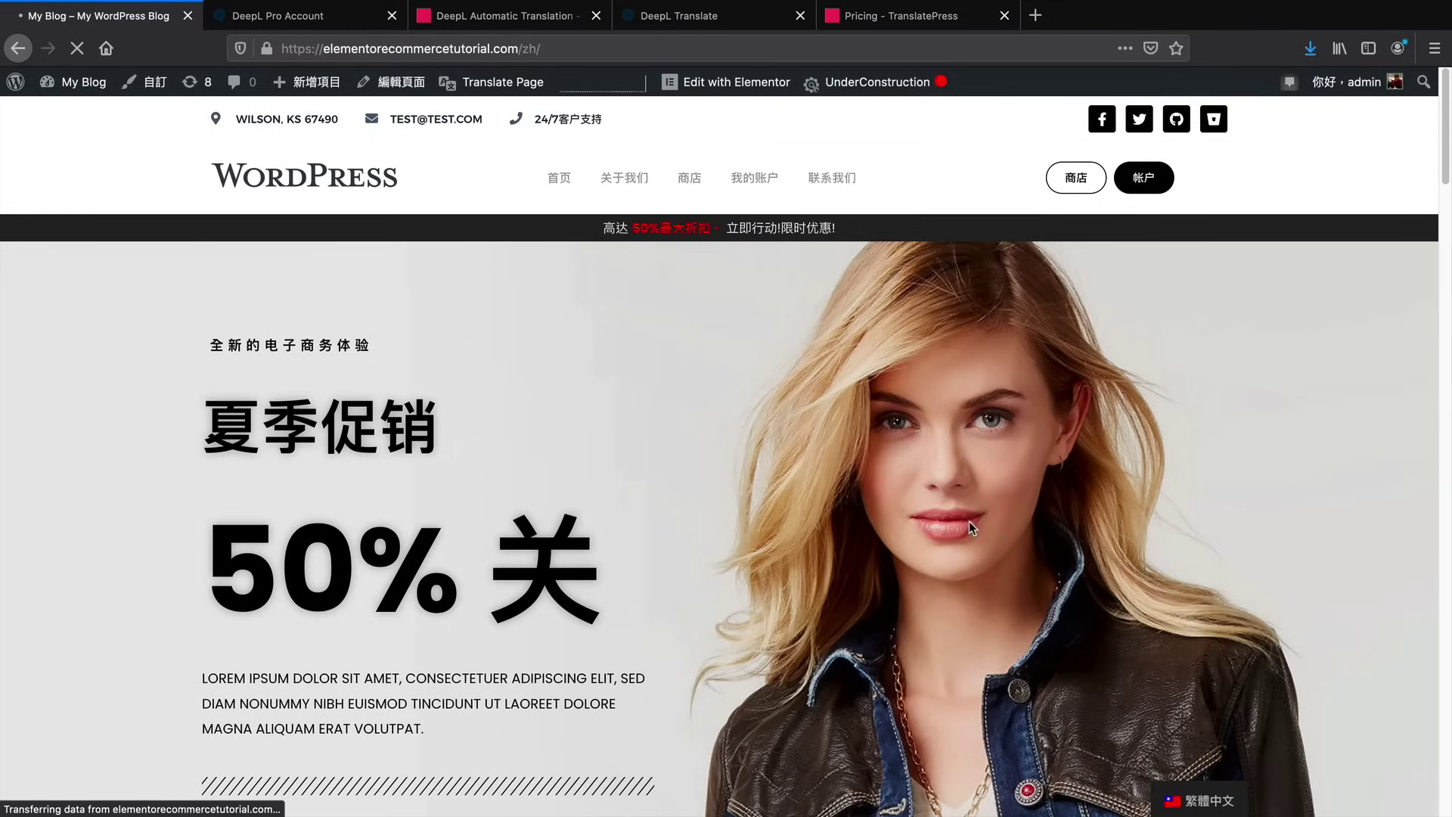
scroll(919, 512, "down", 2)
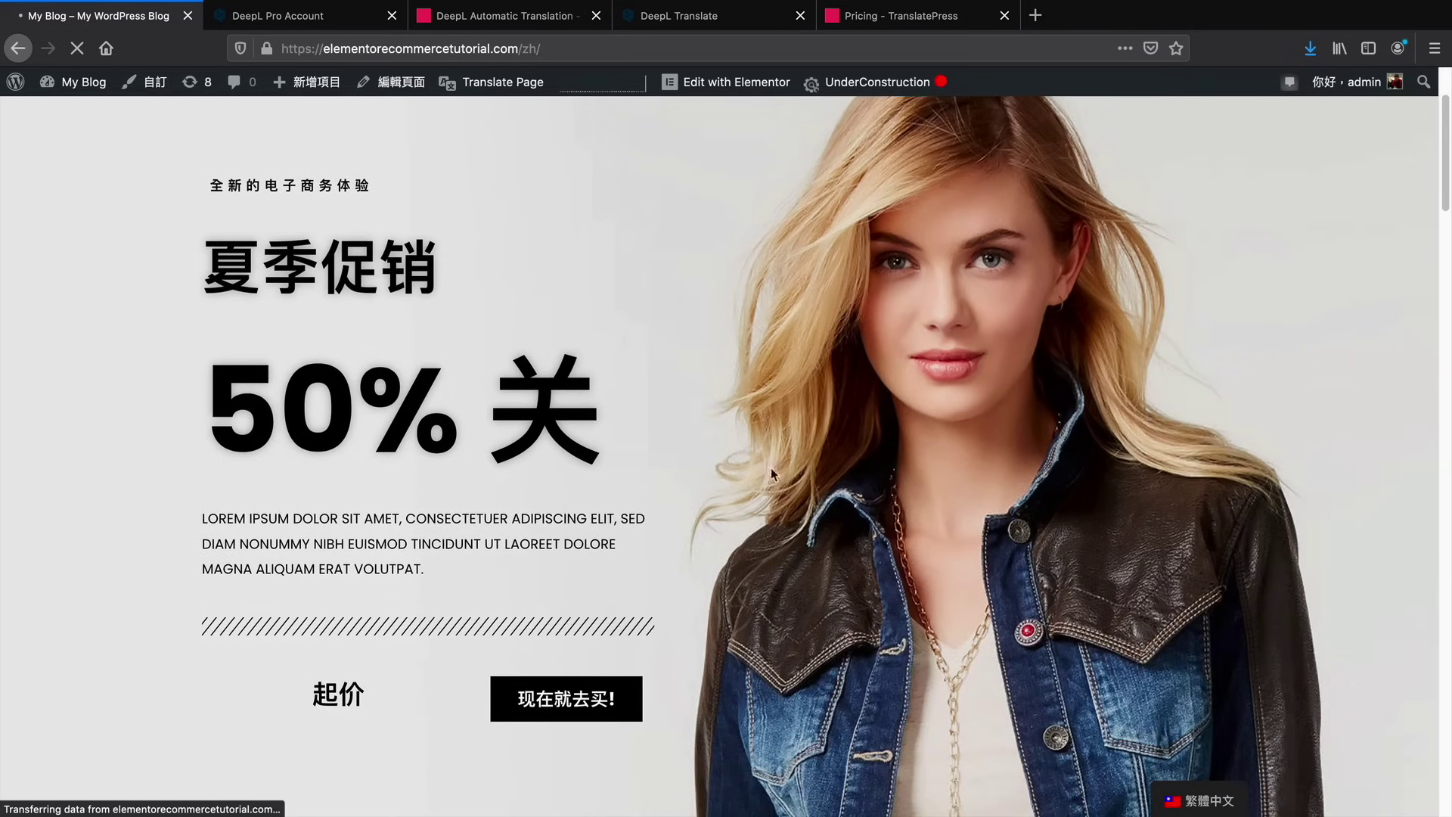
Examine the Chinese home page from the sale banner through the product listings, countdown and newsletter form to the footer for translated text.
scroll(750, 492, "down", 1)
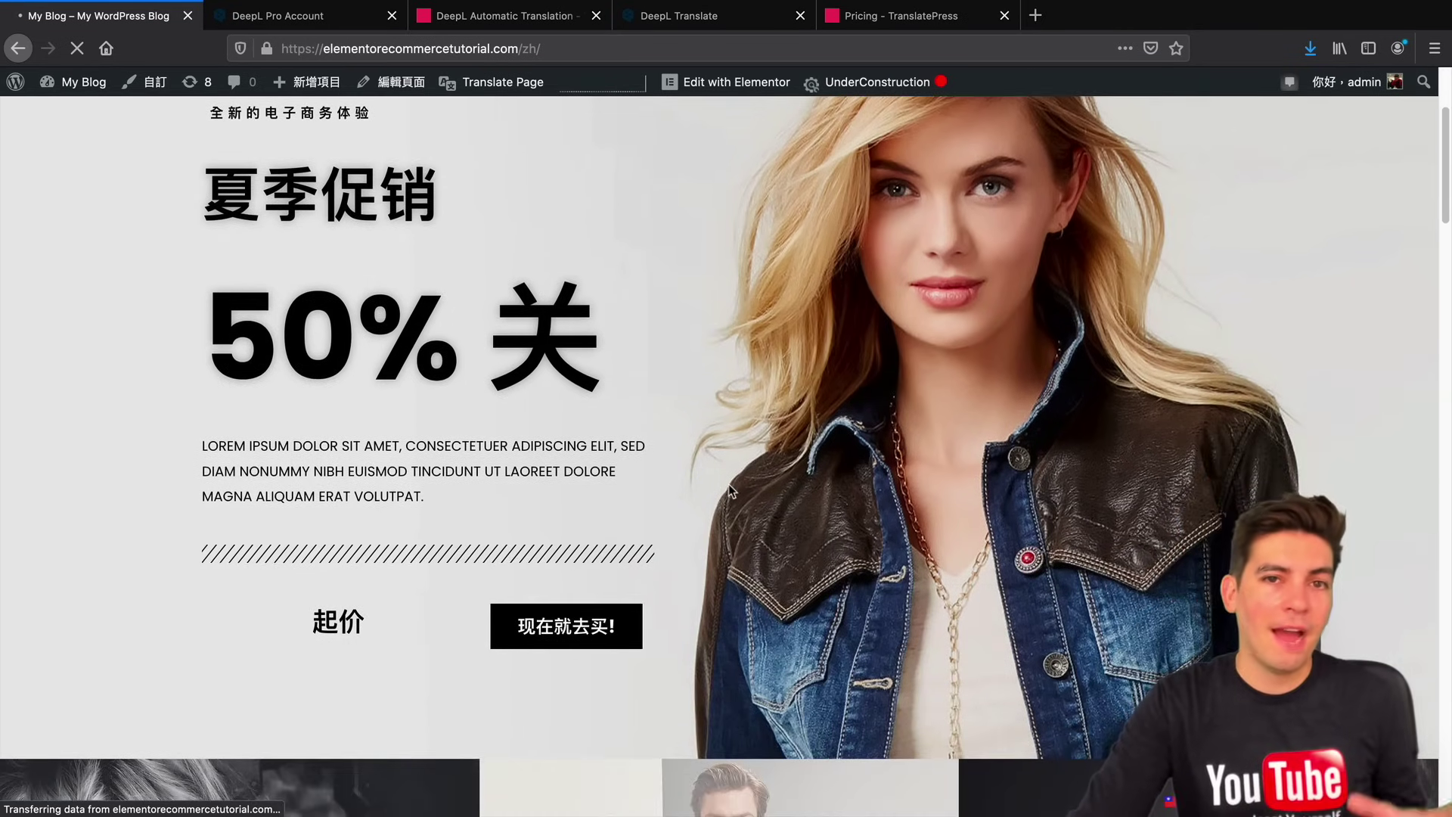
scroll(727, 487, "down", 5)
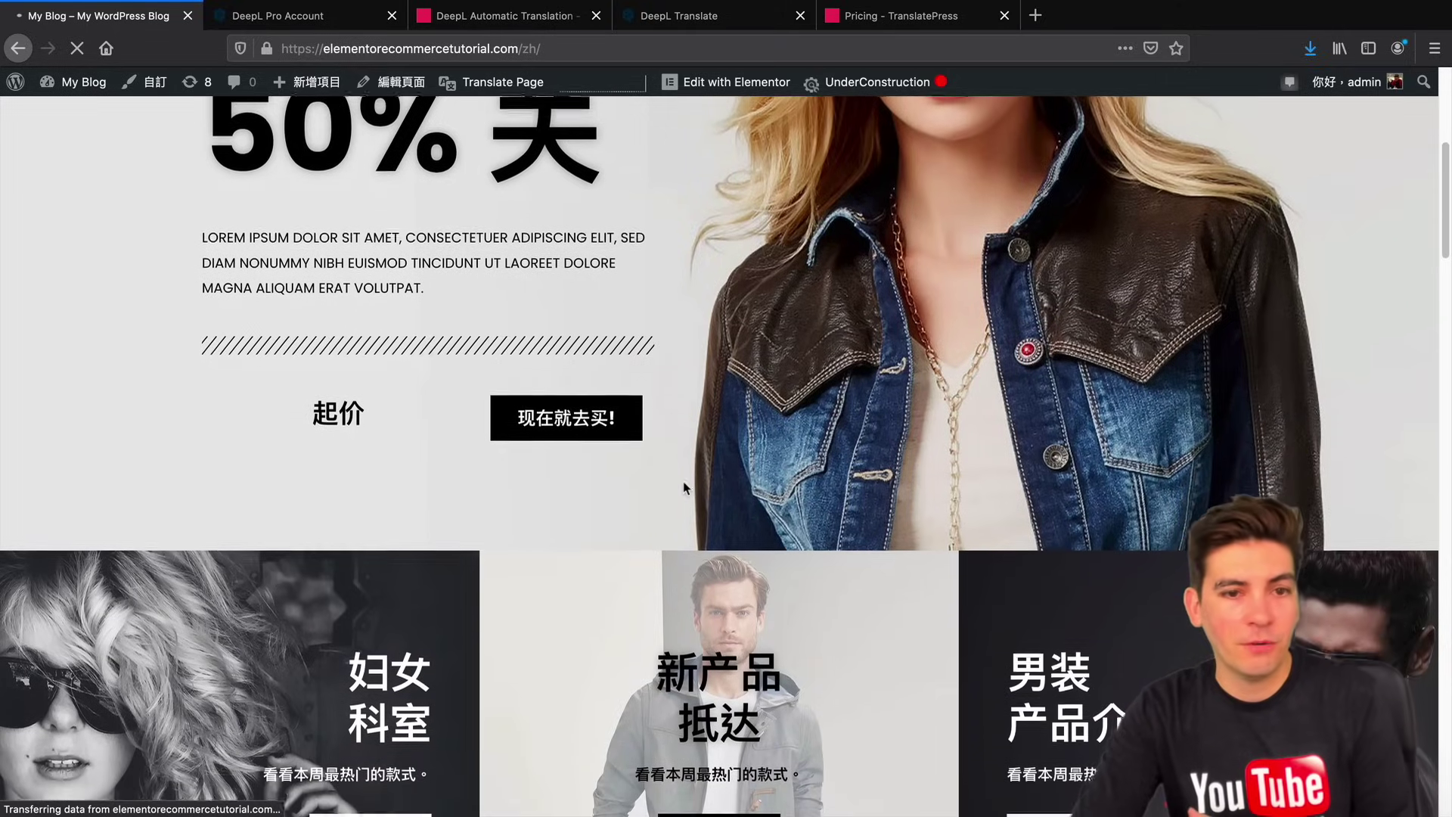
scroll(683, 484, "down", 12)
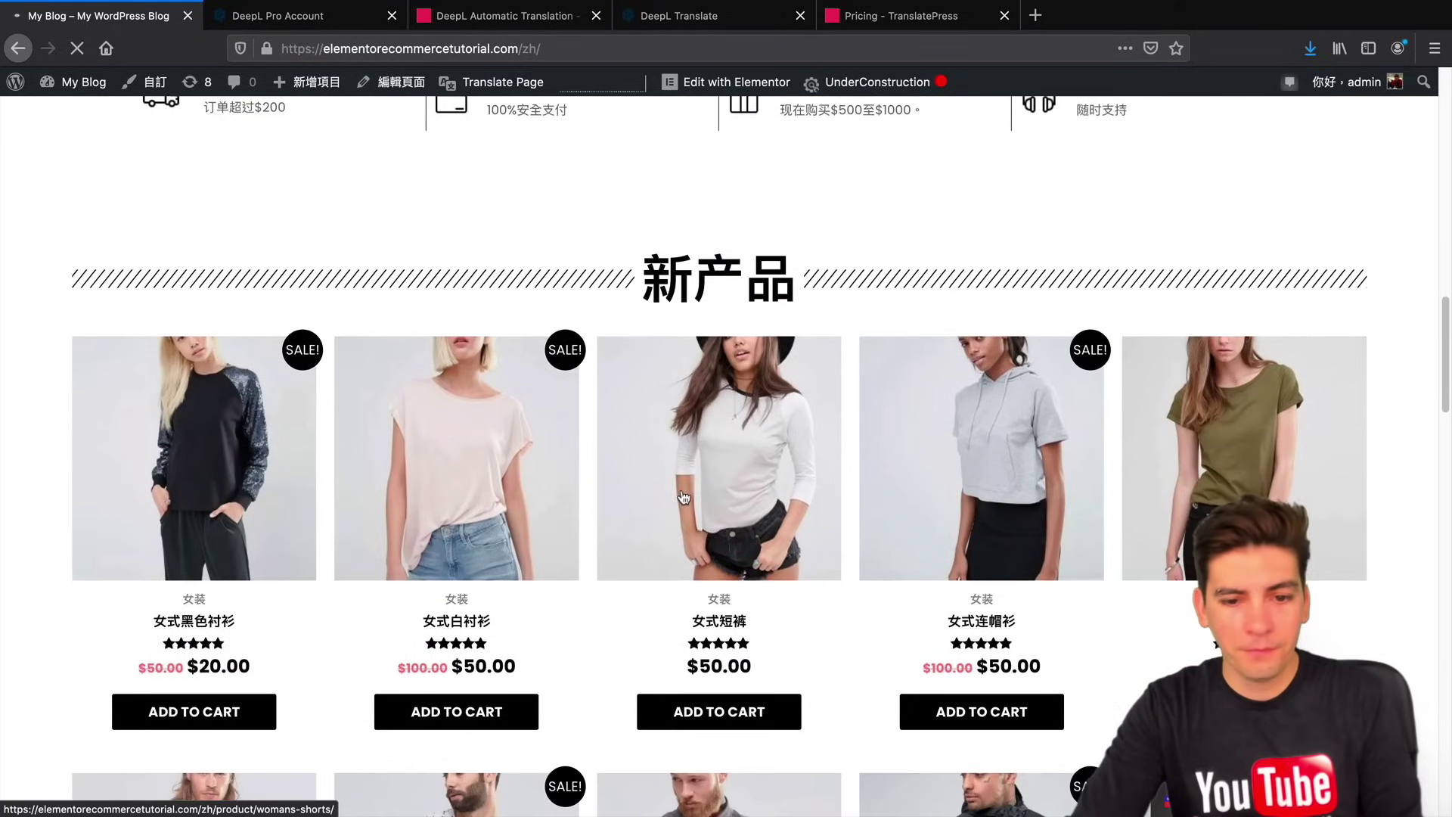
scroll(683, 497, "down", 12)
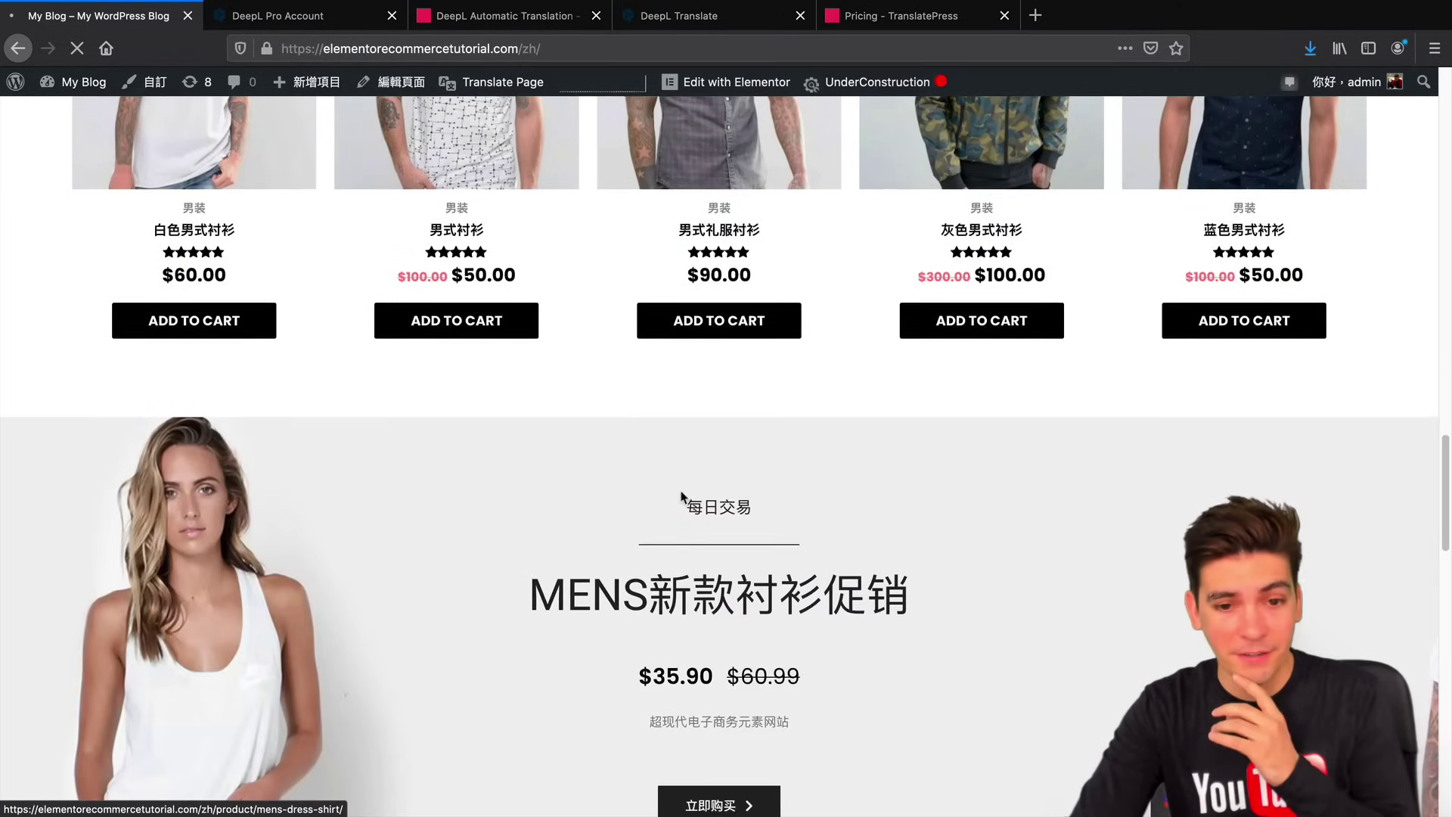
scroll(681, 492, "down", 7)
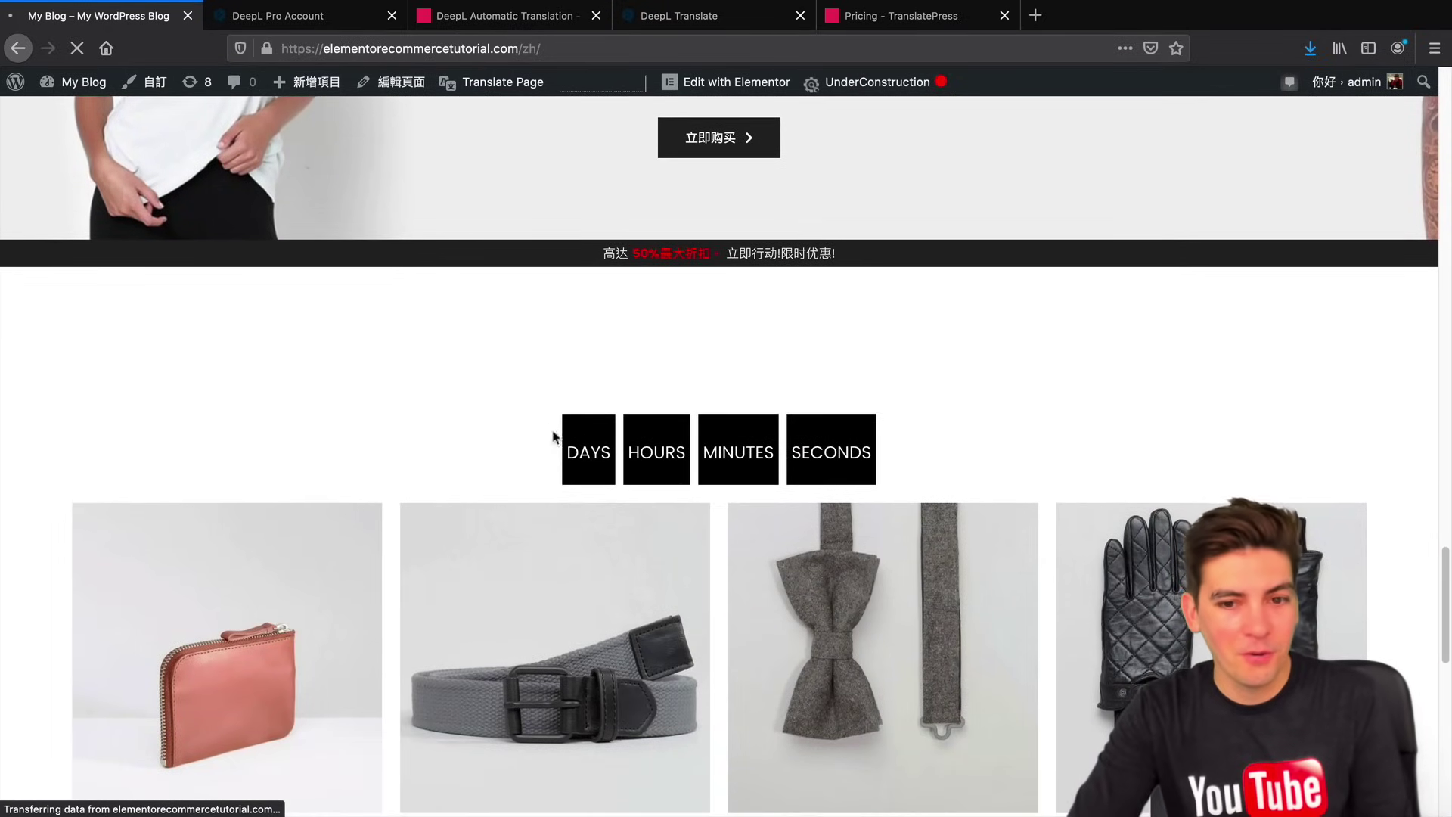
scroll(575, 454, "down", 2)
mouse_move(510, 75)
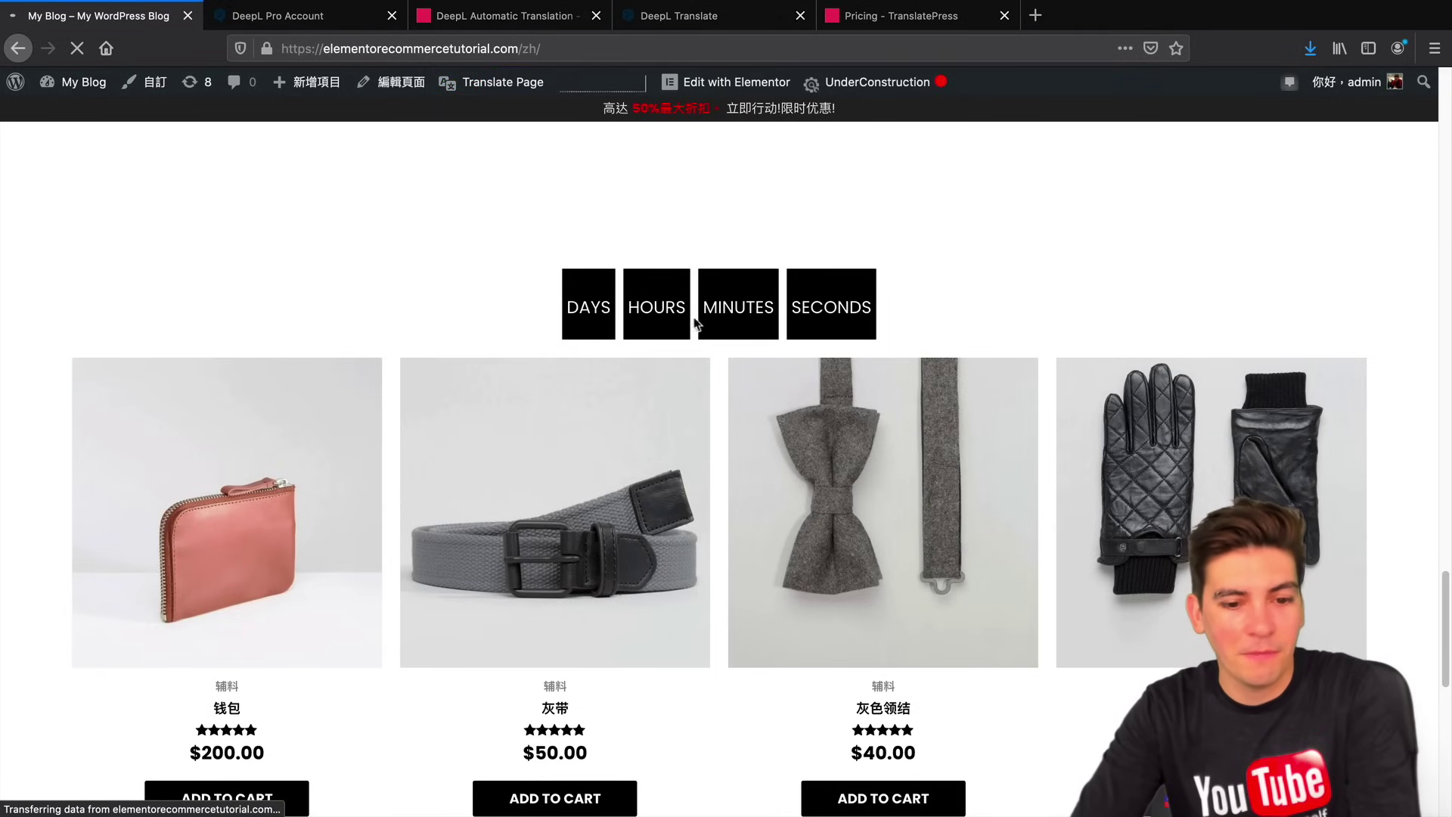
scroll(696, 323, "down", 5)
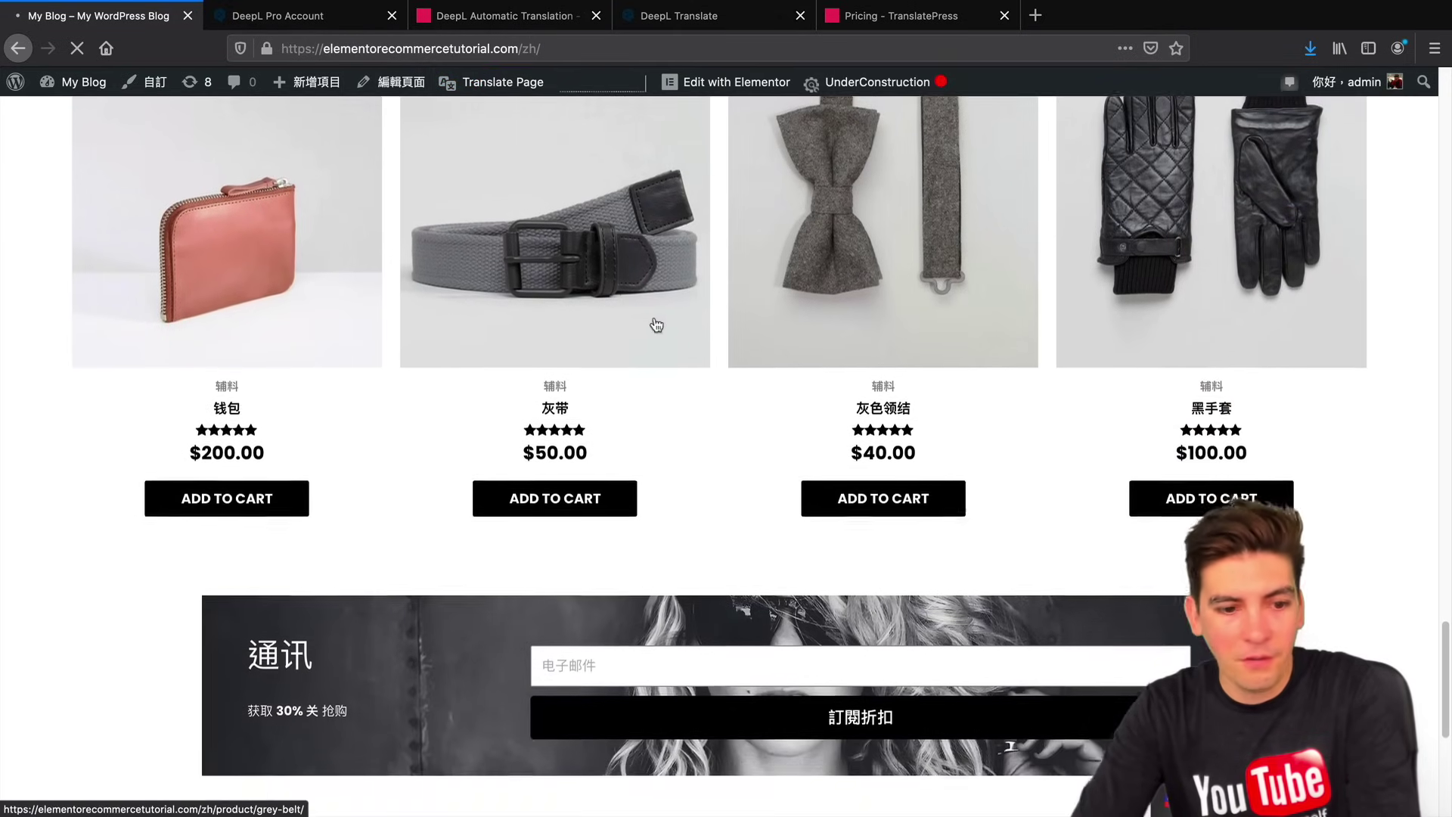
scroll(657, 325, "down", 2)
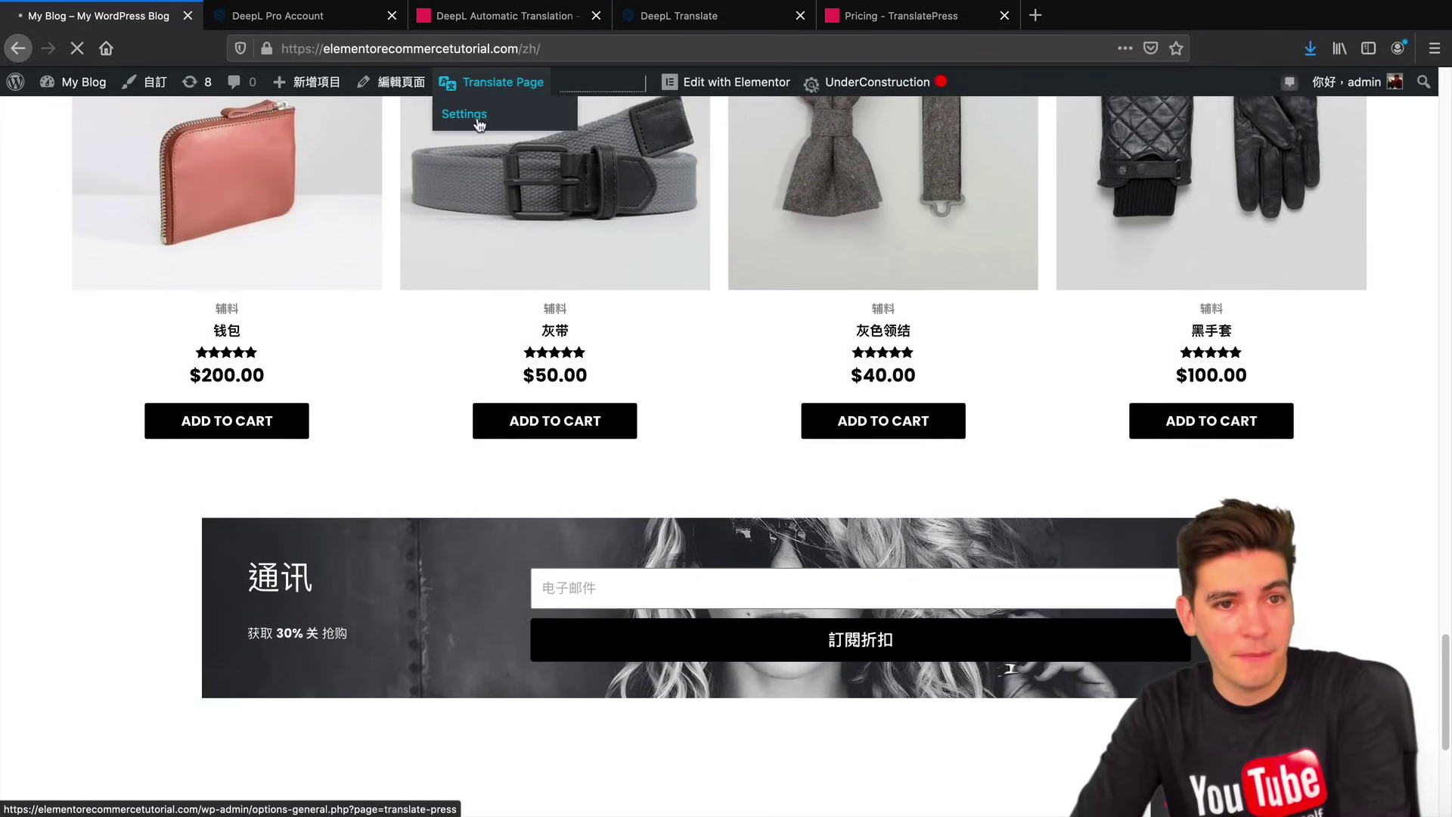
scroll(651, 478, "down", 5)
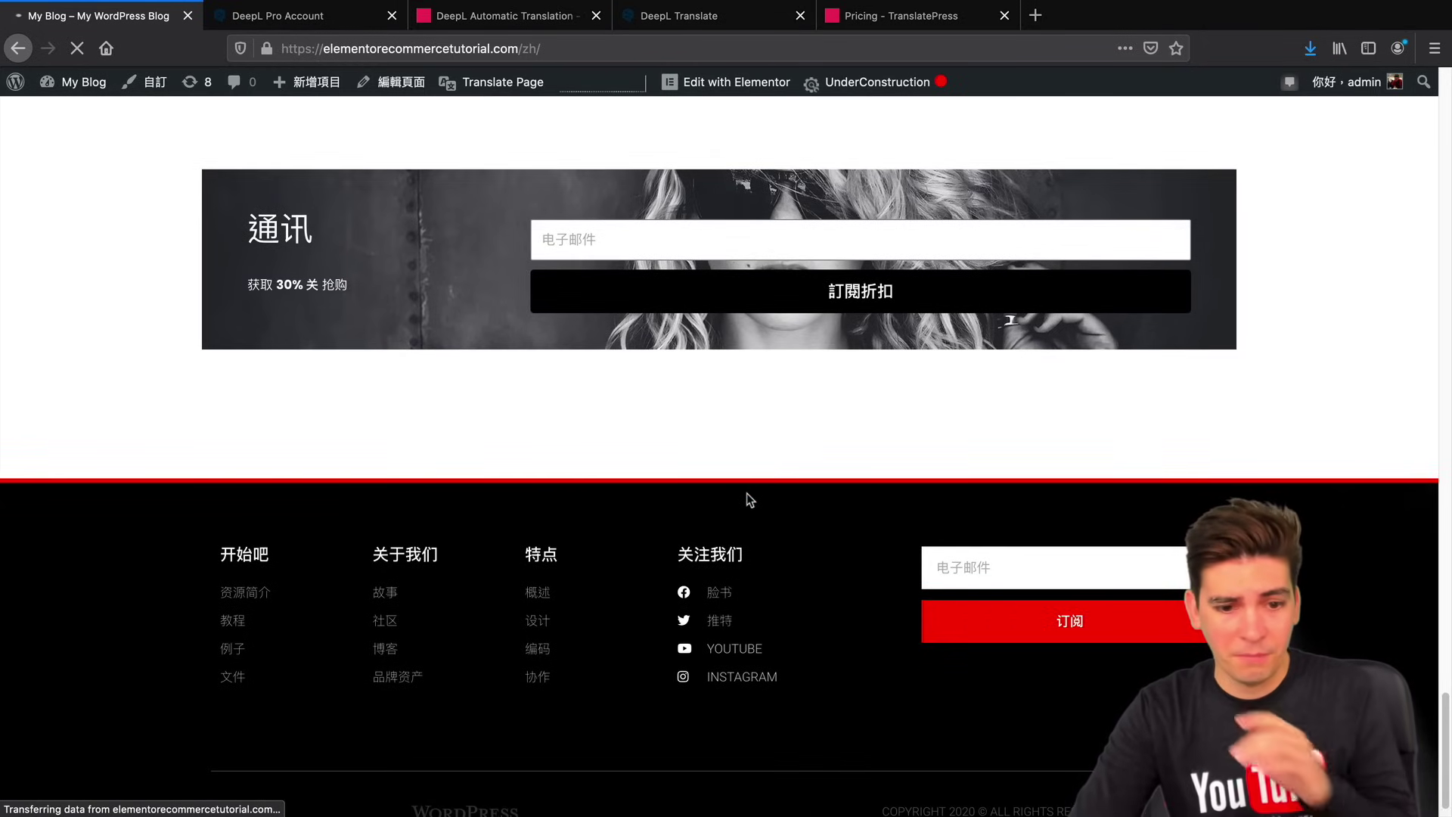
scroll(749, 496, "up", 2)
scroll(675, 649, "up", 20)
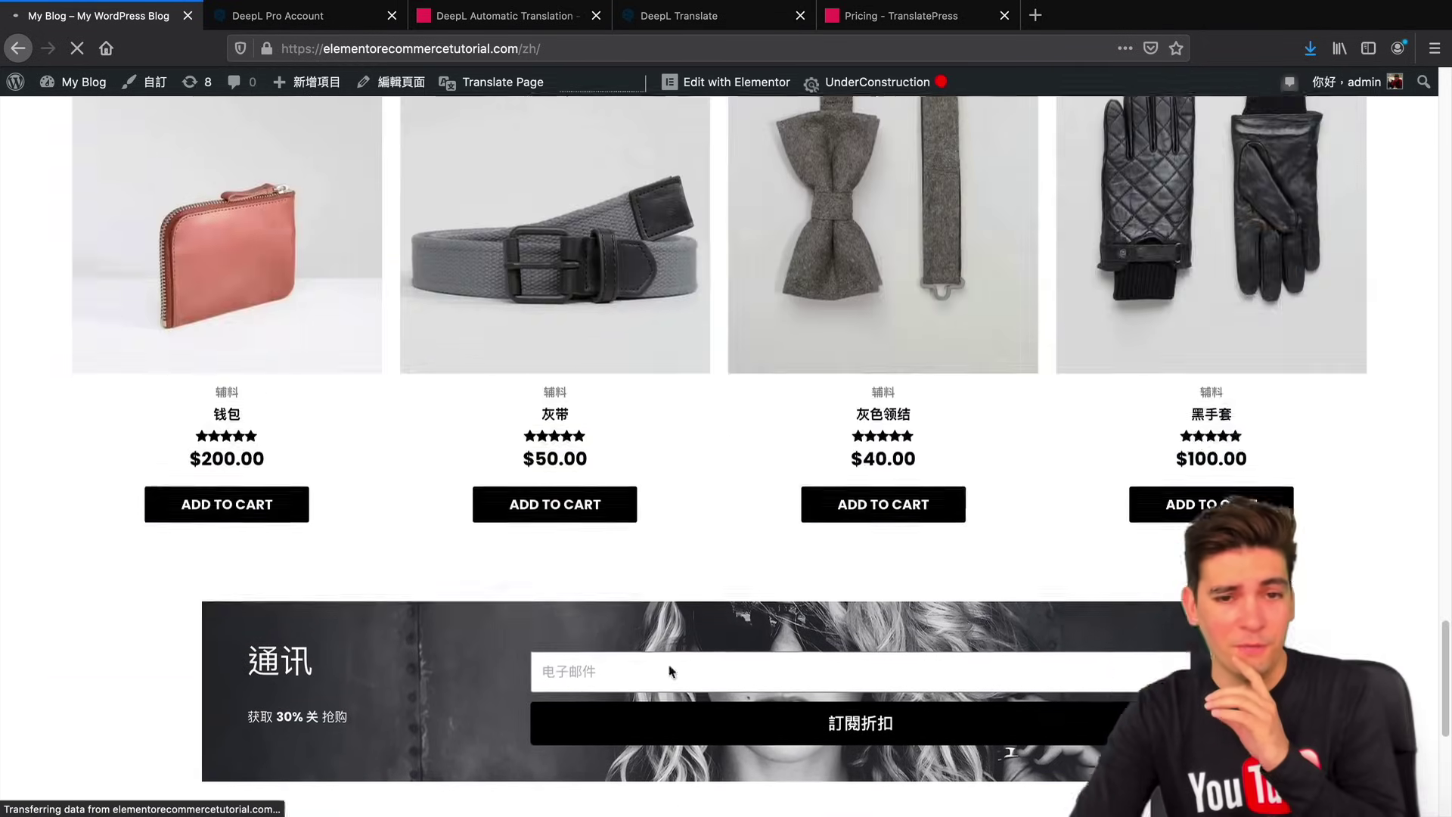
scroll(679, 649, "up", 10)
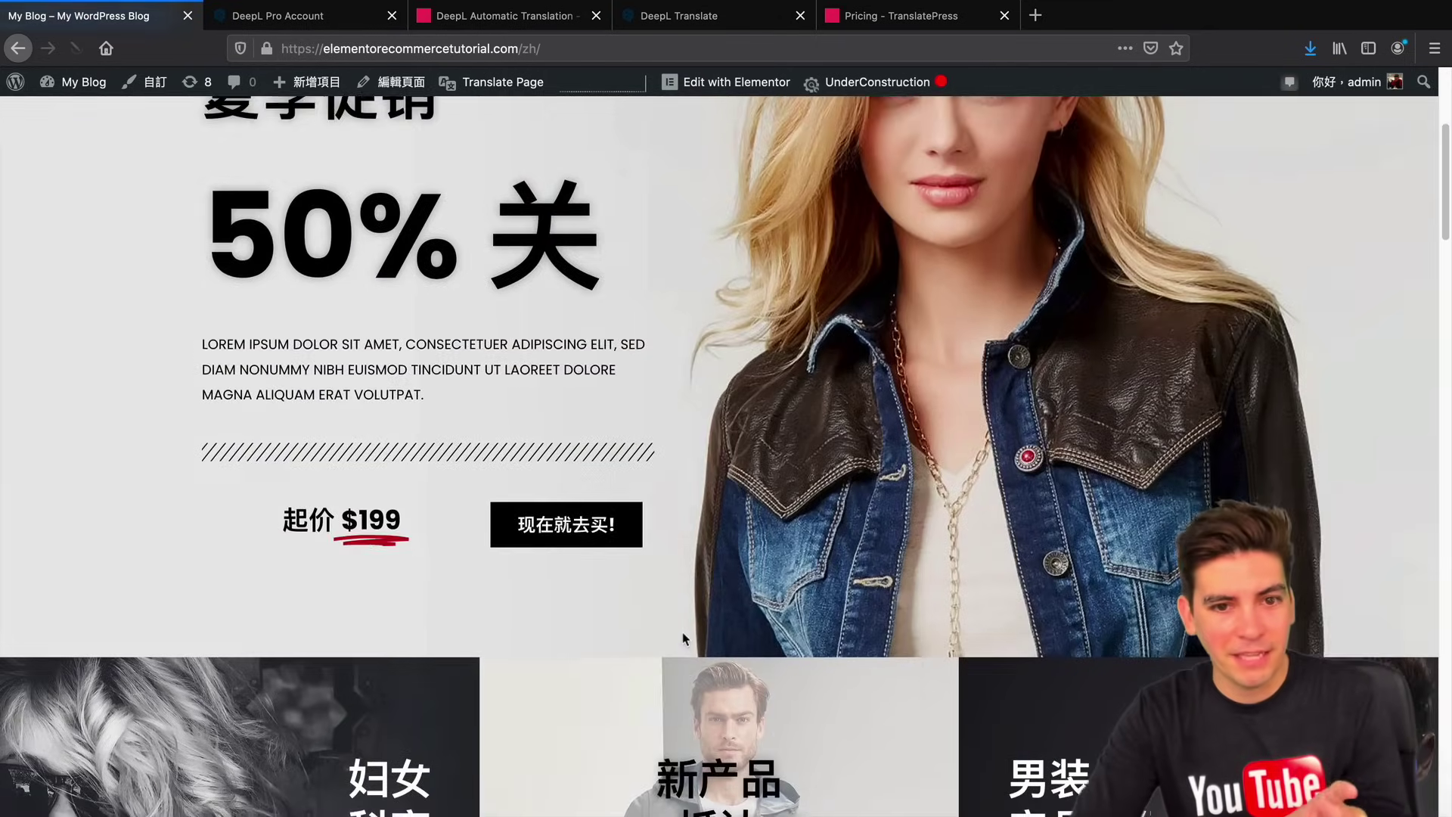
scroll(685, 635, "down", 1)
scroll(652, 594, "down", 1)
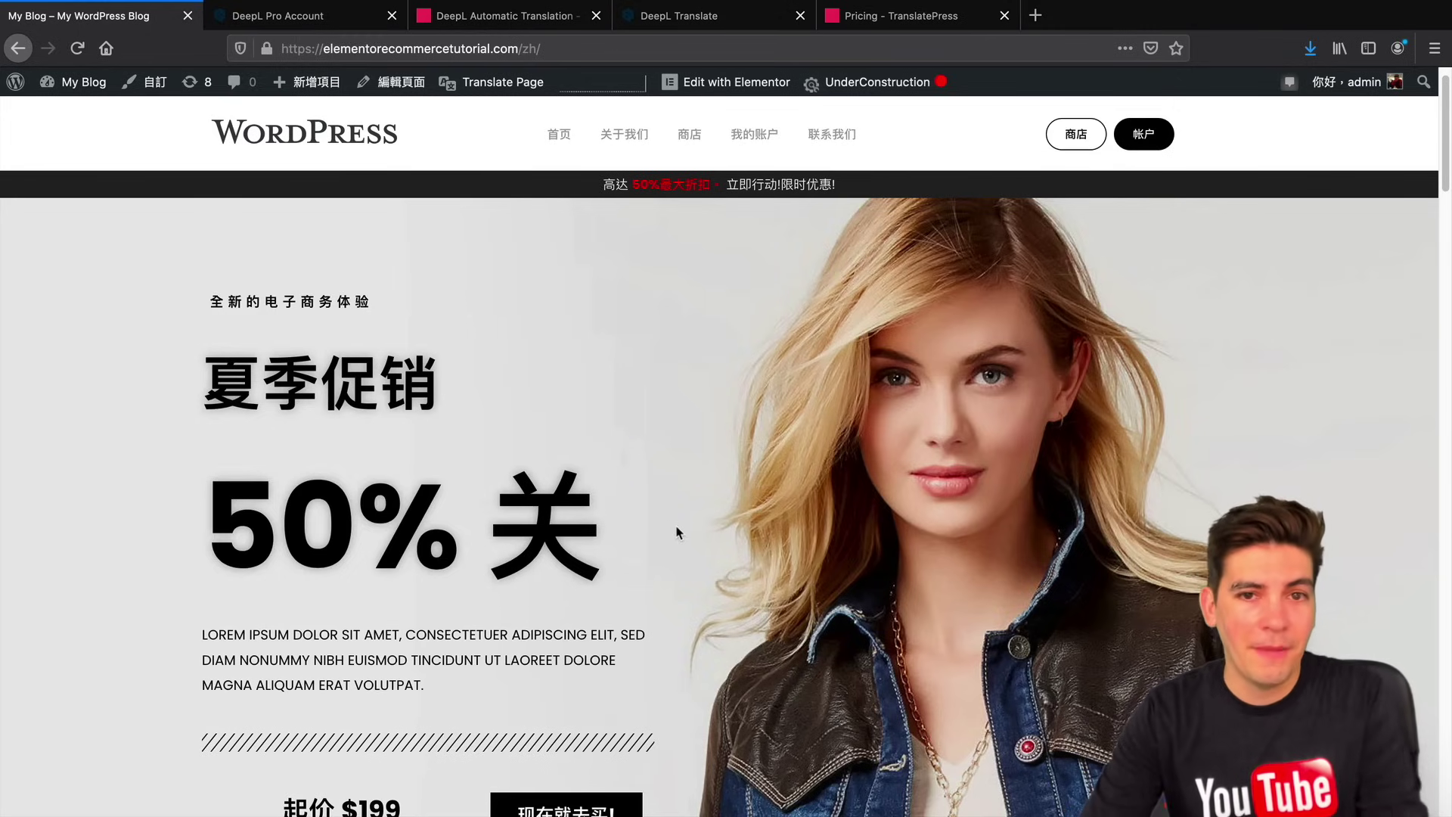
Open the translated About page (关于我们), review it down to the footer including the team section's paragraph, and head back to the home page.
left_click(628, 137)
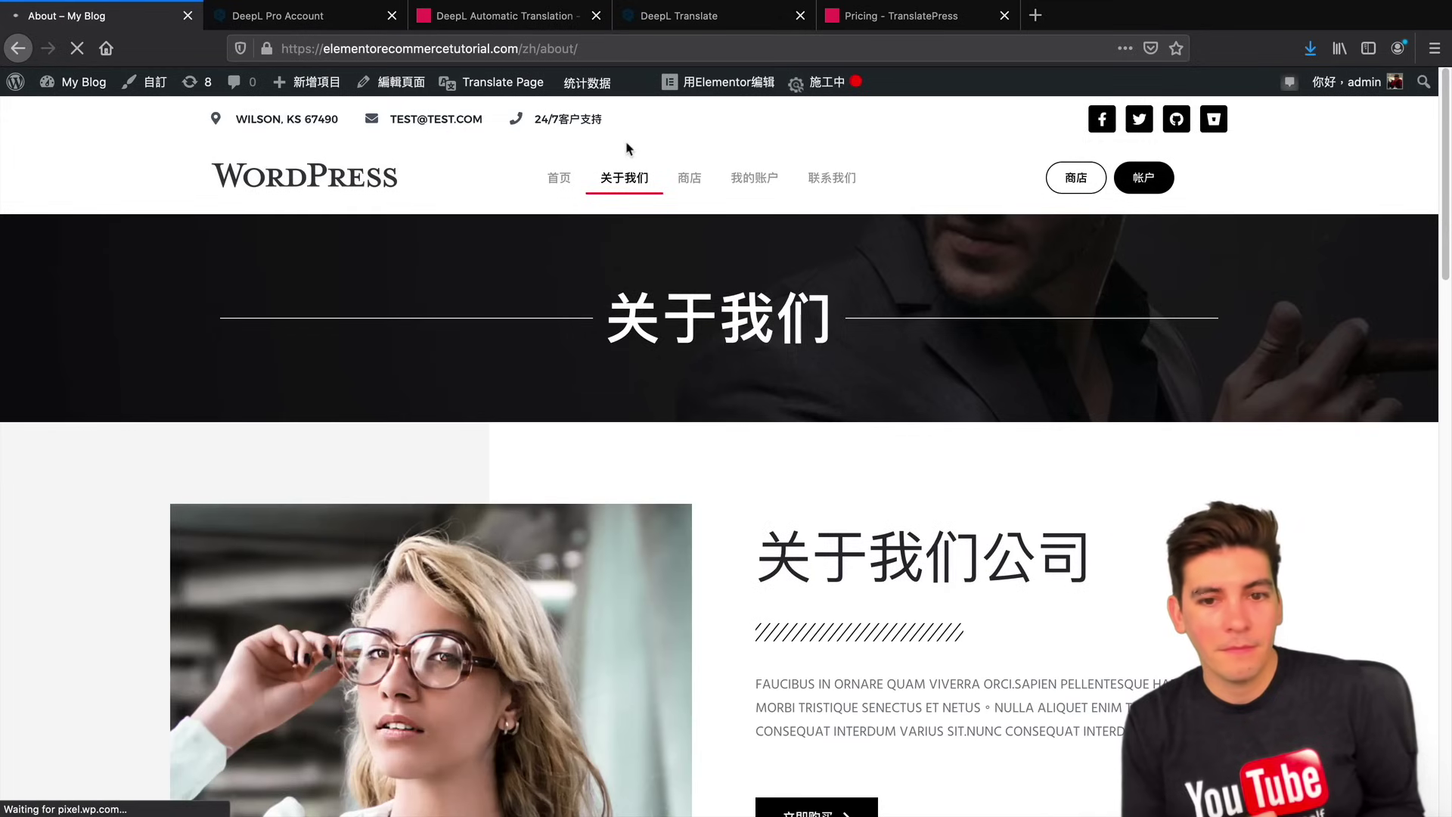
scroll(660, 283, "down", 5)
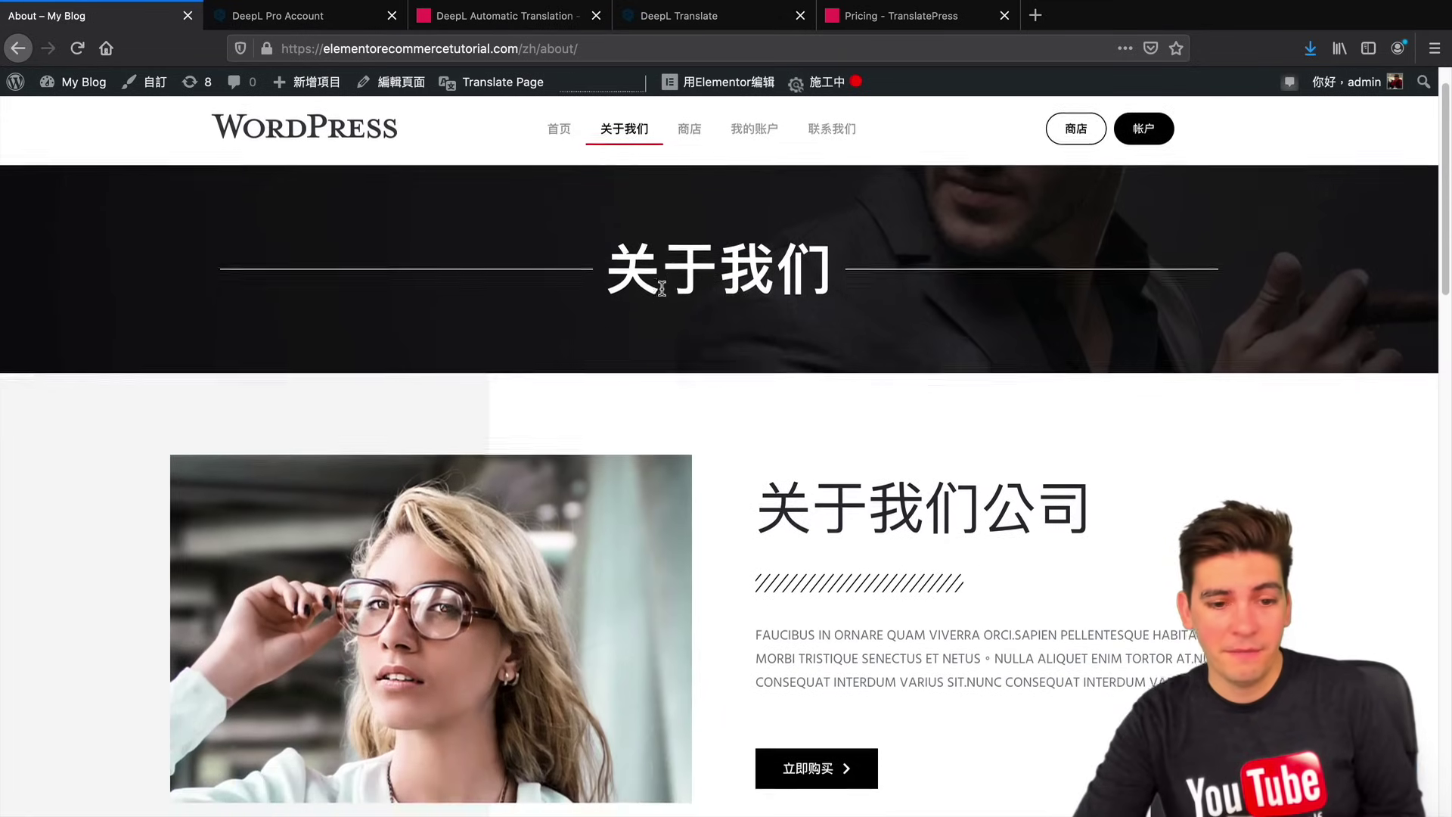
scroll(661, 287, "down", 5)
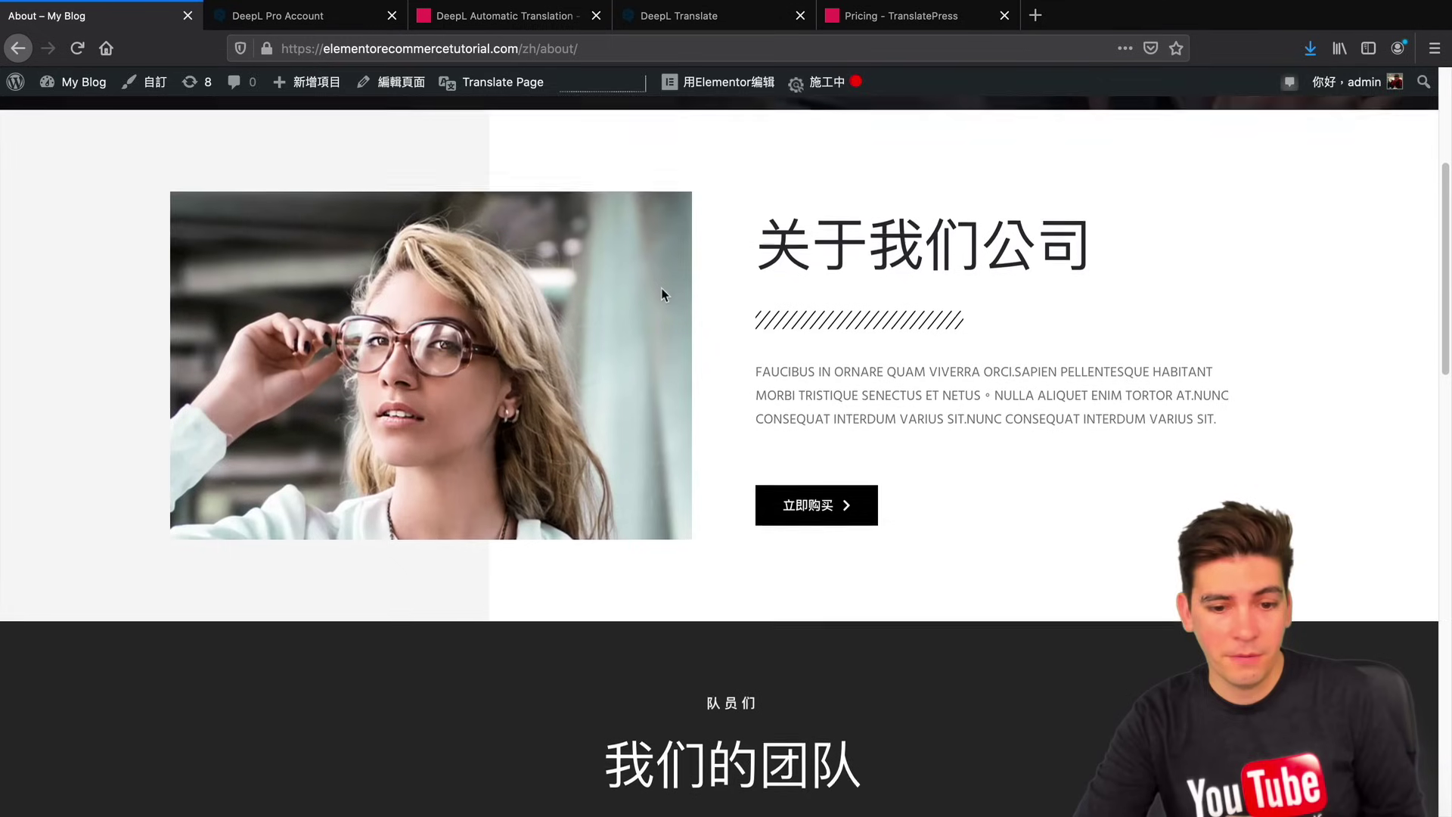
scroll(664, 294, "down", 6)
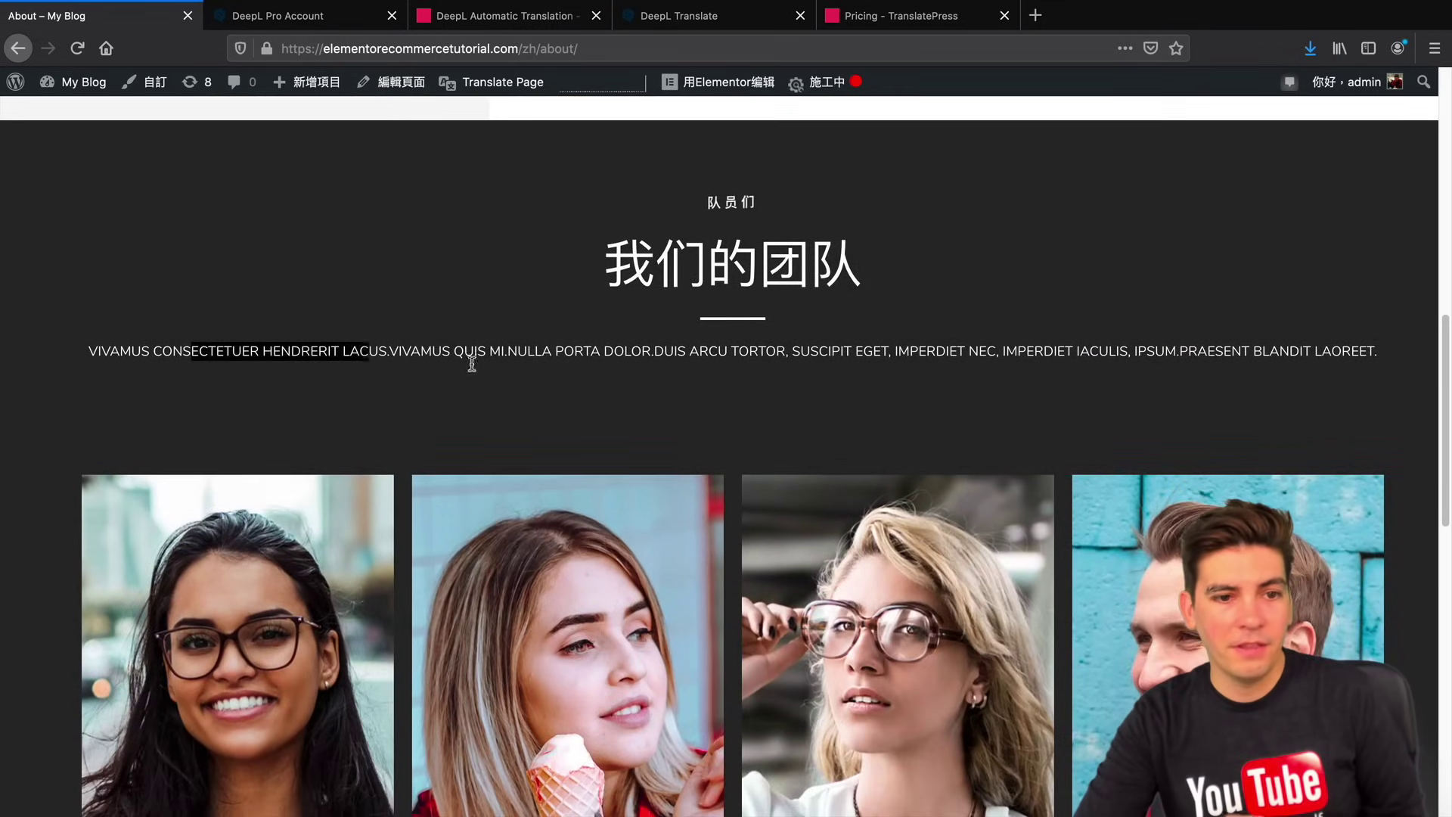
left_click_drag(472, 364, 758, 354)
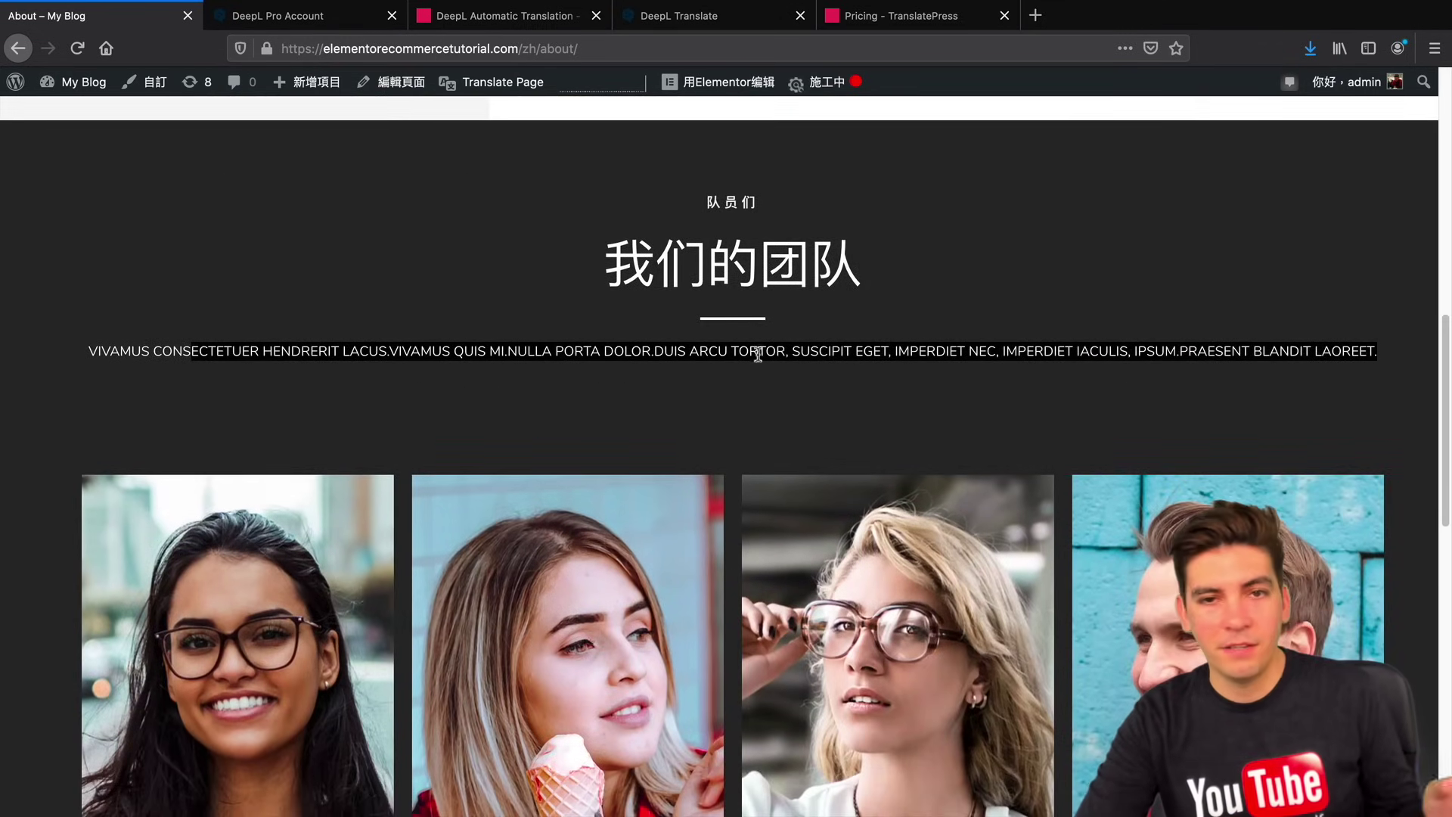
scroll(761, 351, "down", 7)
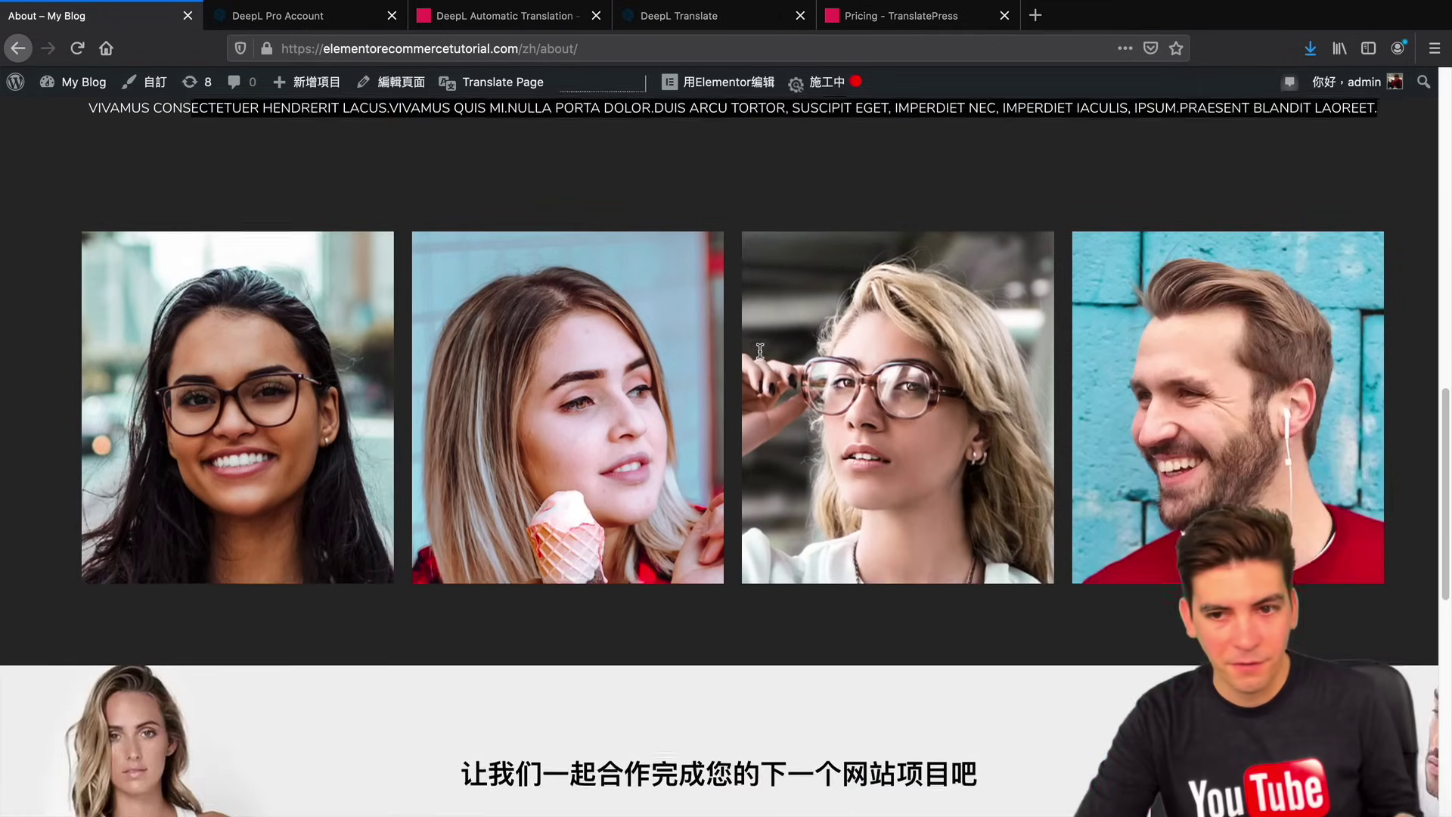
scroll(764, 356, "down", 4)
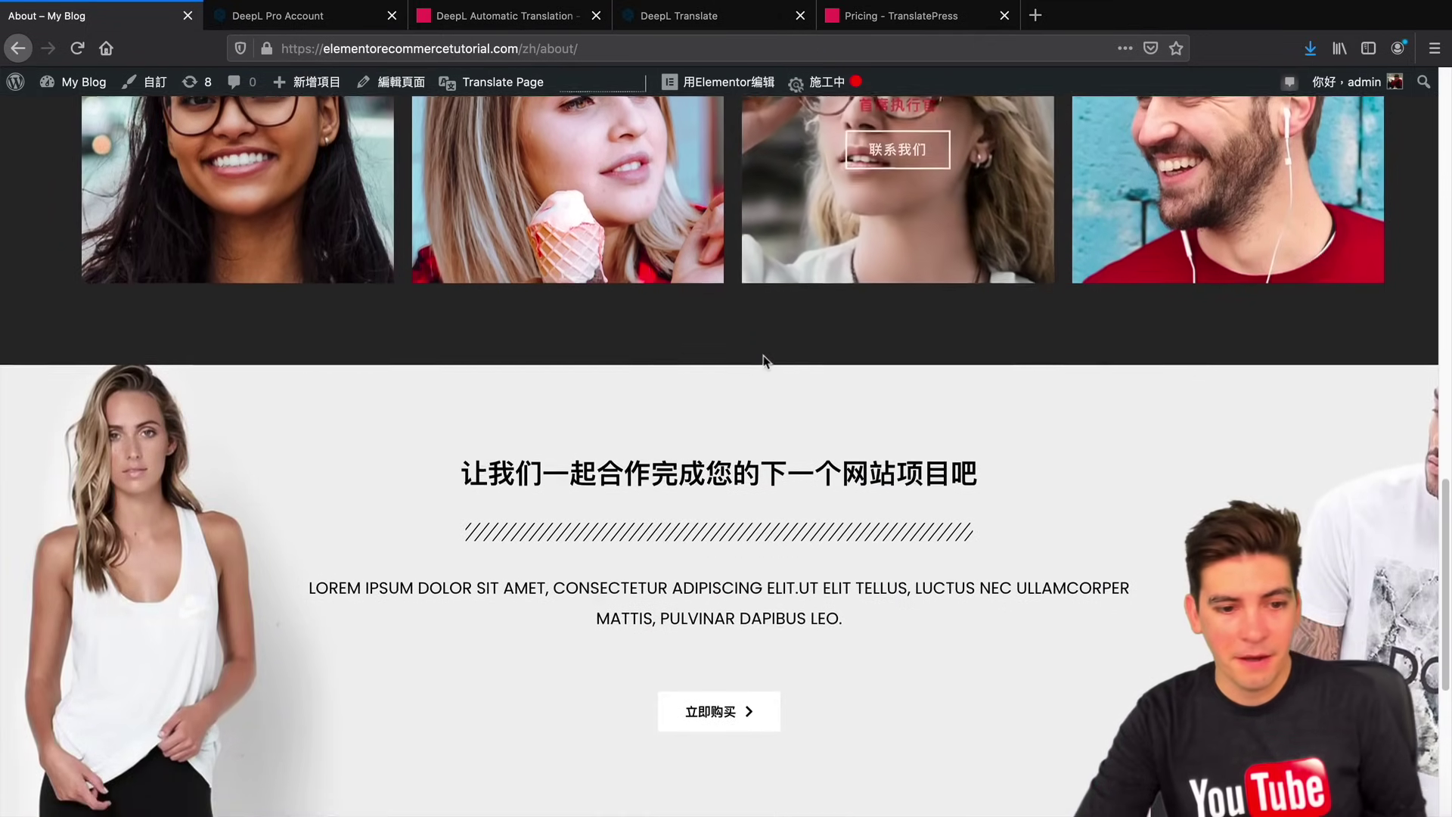
scroll(762, 355, "down", 2)
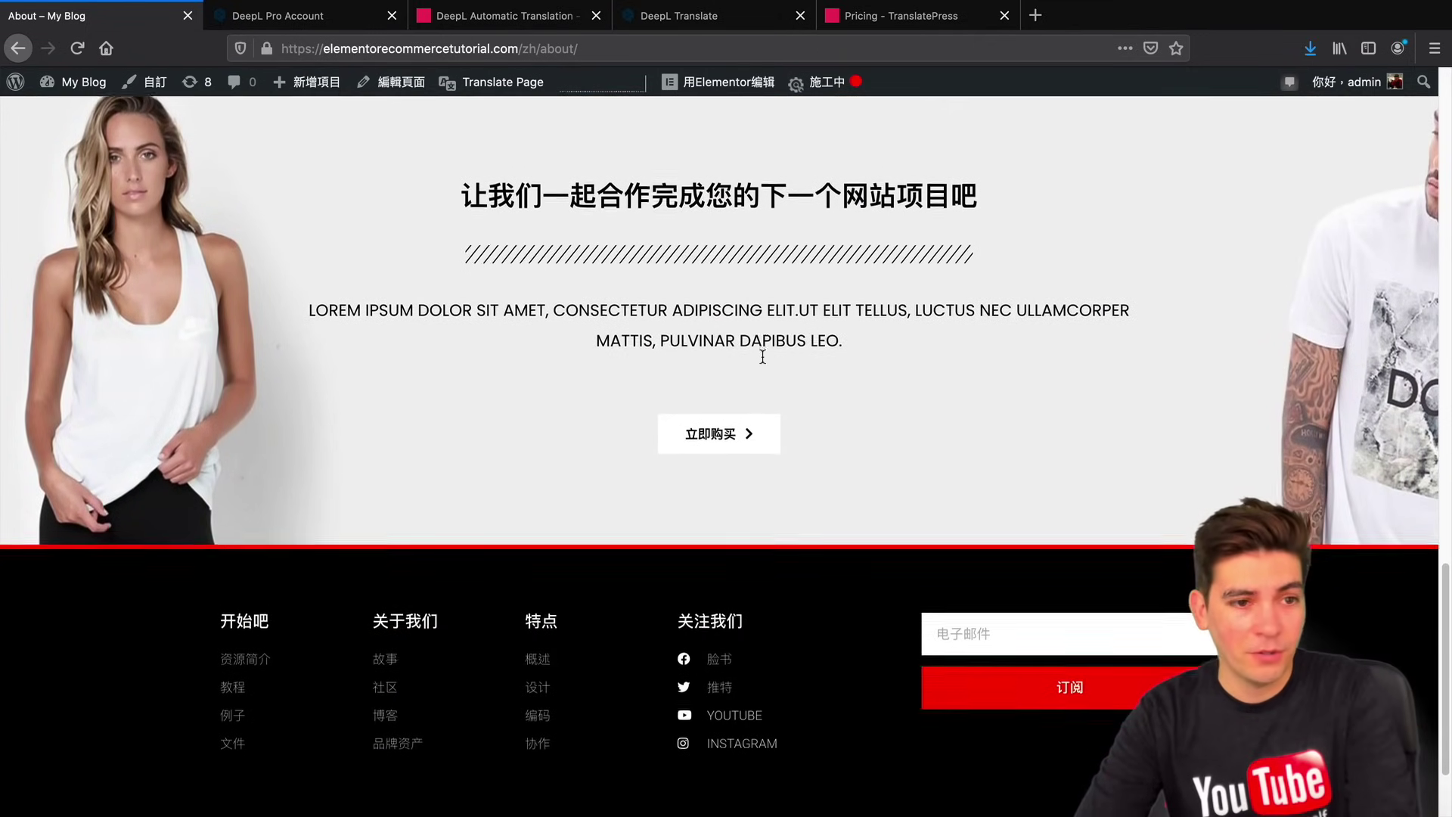
scroll(762, 356, "up", 15)
scroll(762, 361, "up", 3)
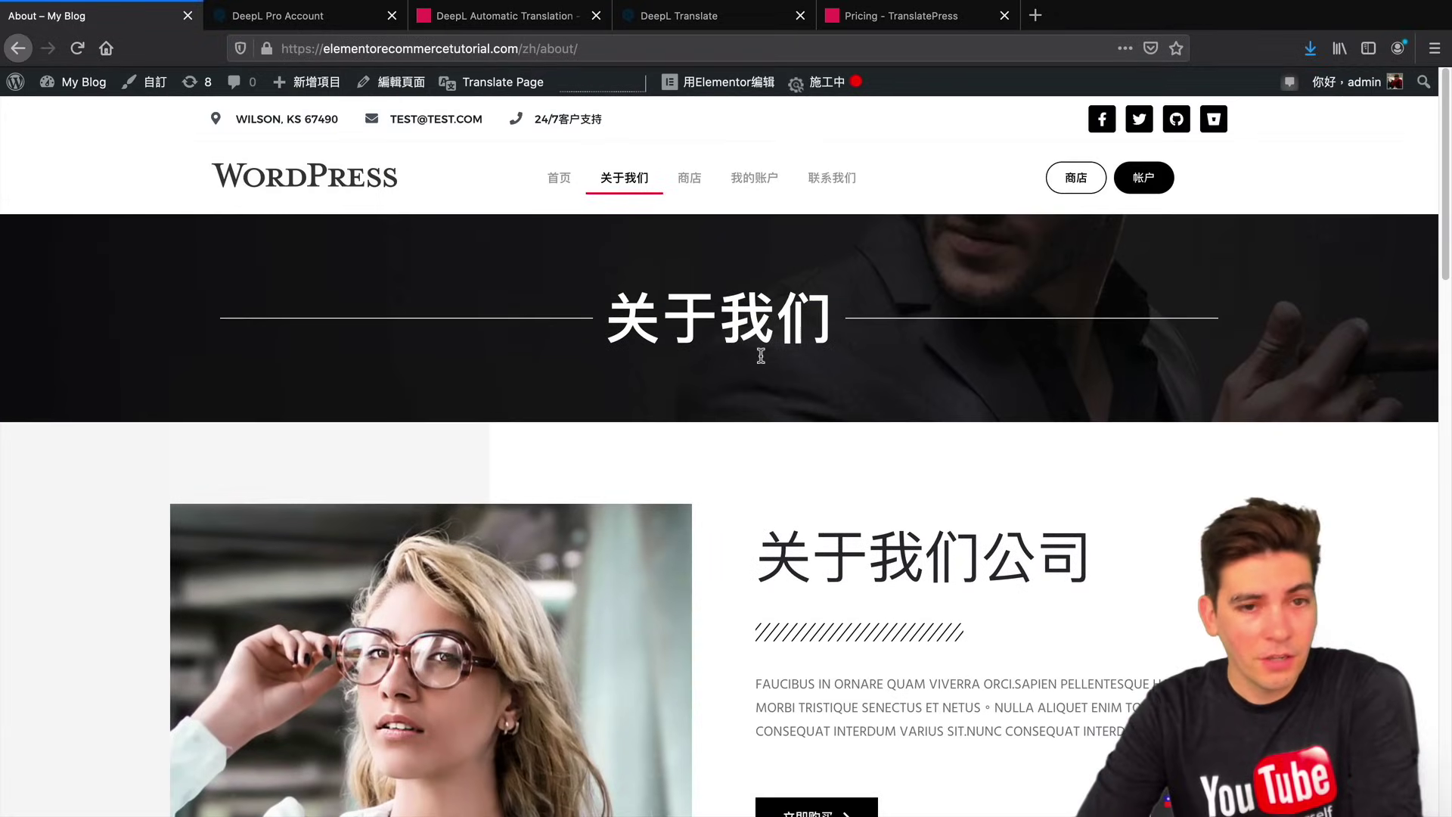
left_click(569, 185)
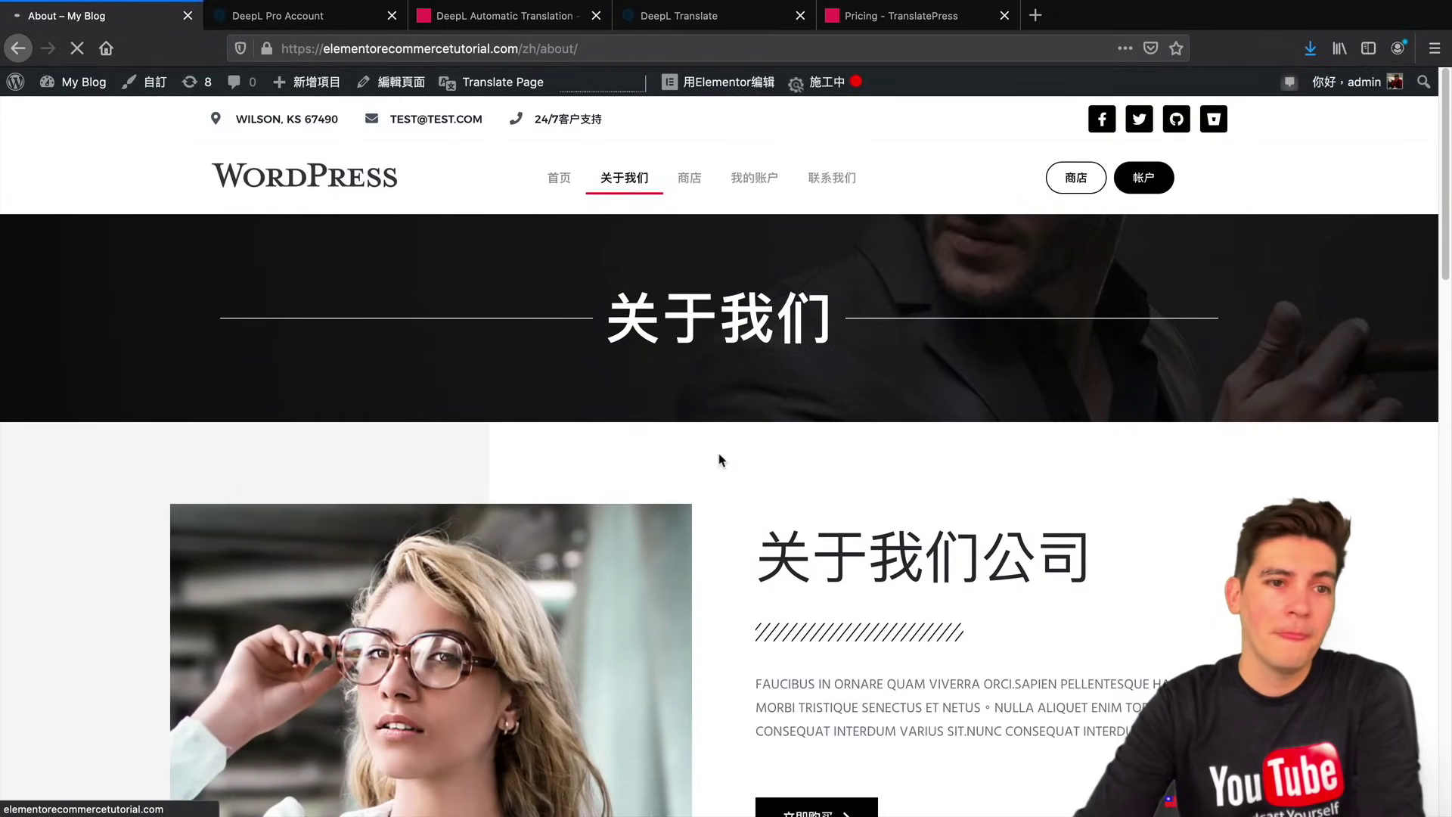